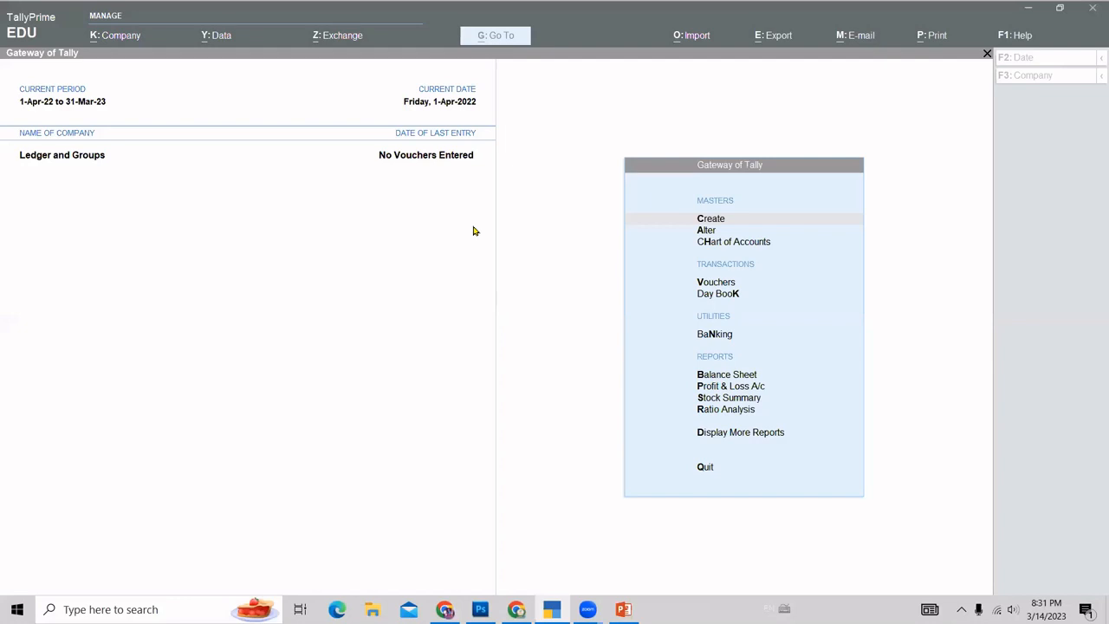
# Start a new accounting ledger named Capital and place it under the Capital Account group.
pyautogui.click(210, 174)
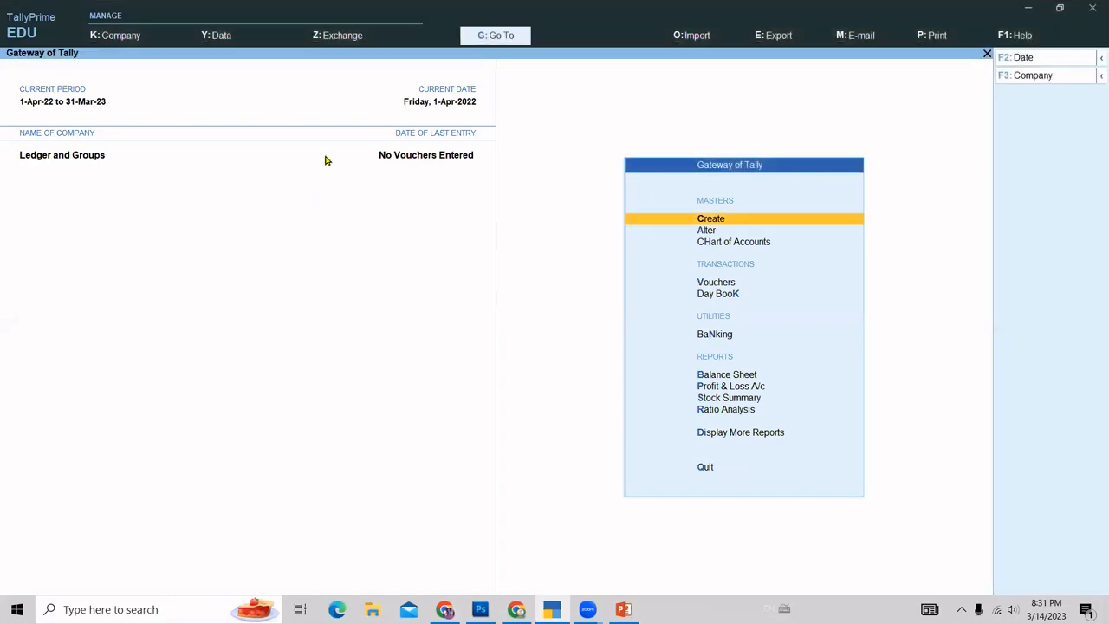
pyautogui.click(721, 222)
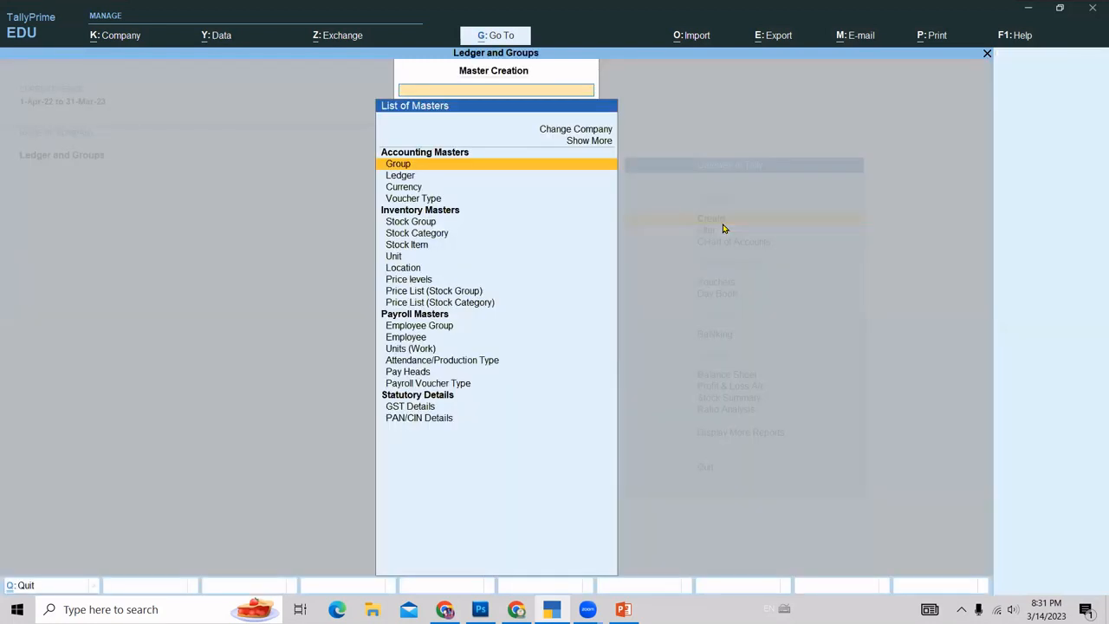
pyautogui.press('Down')
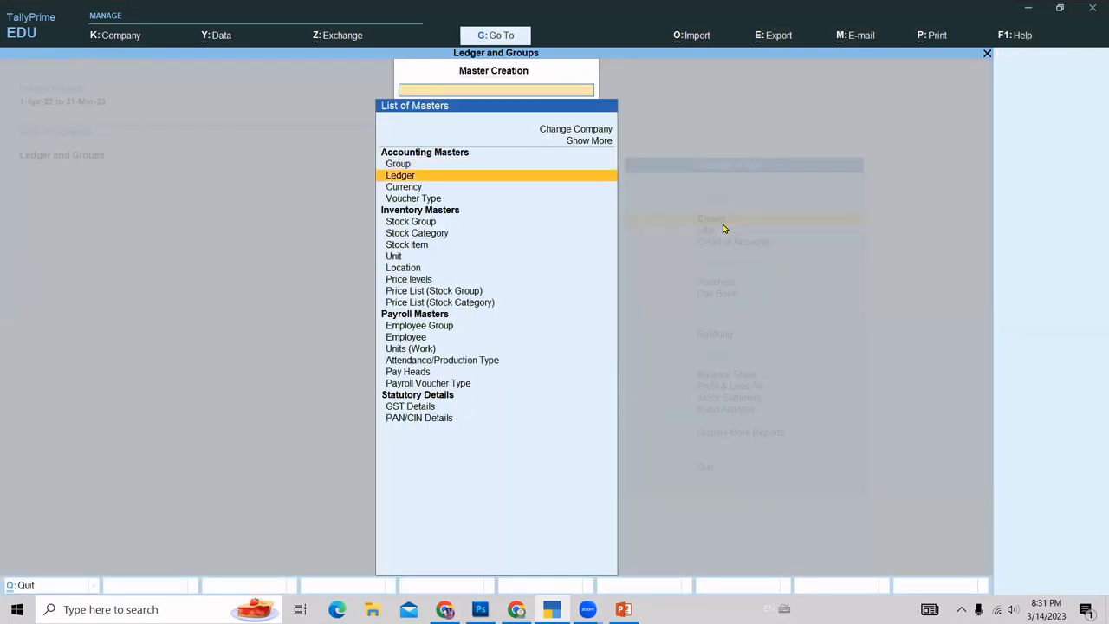
pyautogui.click(491, 181)
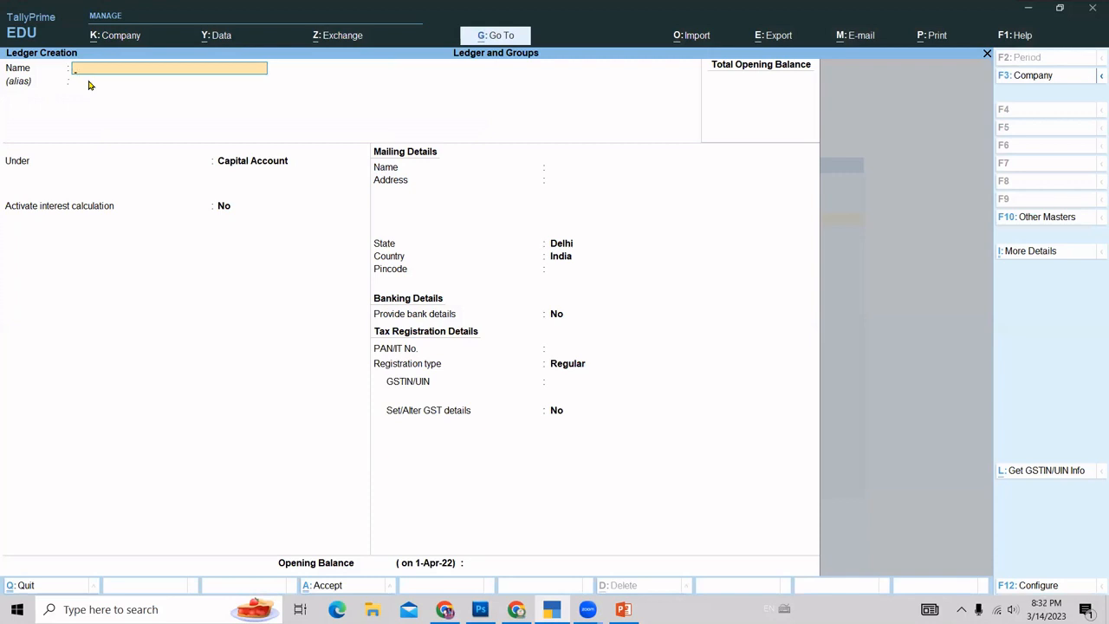
pyautogui.write('Capital')
pyautogui.press('Return')
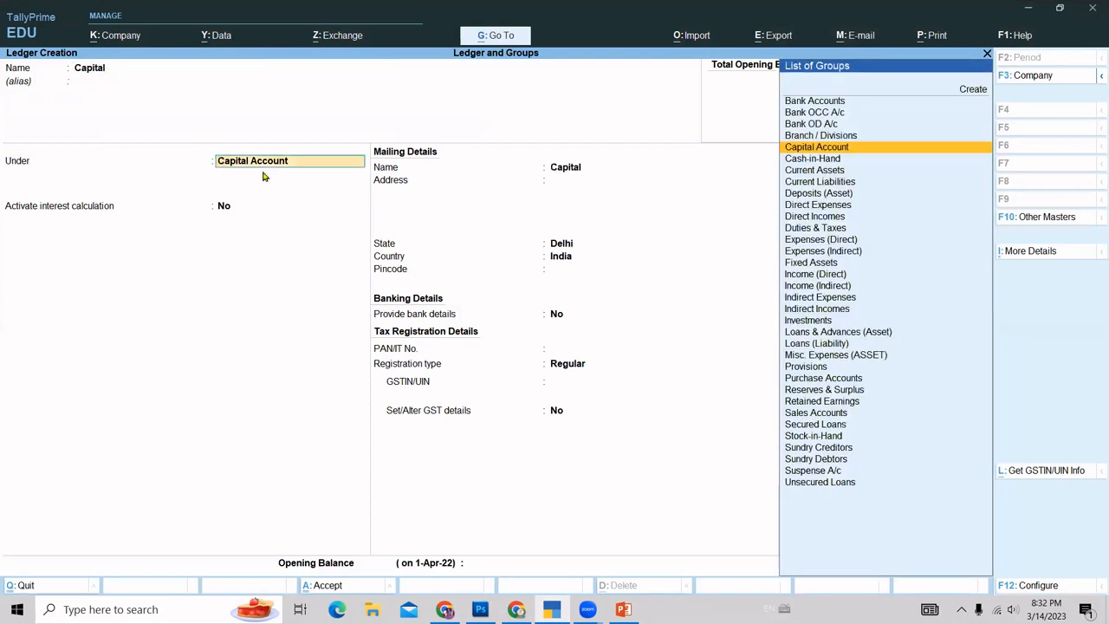
pyautogui.press('Return')
# Keep the Capital ledger's default mailing, banking and tax details, set its opening balance to 20,00,000 Cr and save it.
pyautogui.press('Return')
pyautogui.press('Return')
pyautogui.press('Return')
pyautogui.press('Return')
pyautogui.press('Return')
pyautogui.press('Return')
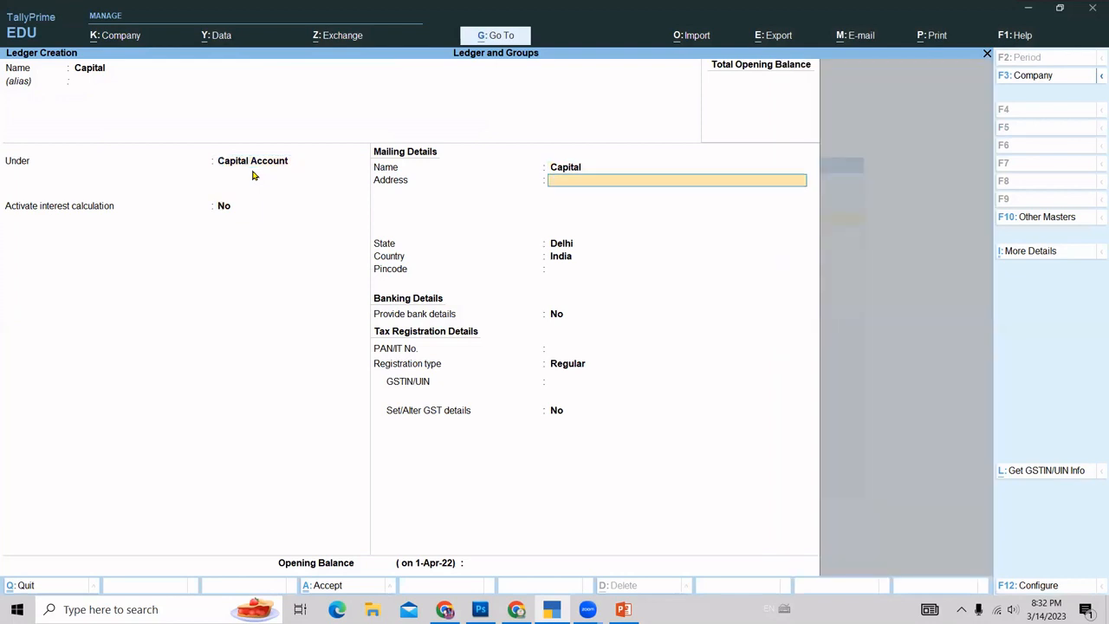
pyautogui.press('Return')
pyautogui.press('Return')
pyautogui.press('Return')
pyautogui.press('Return')
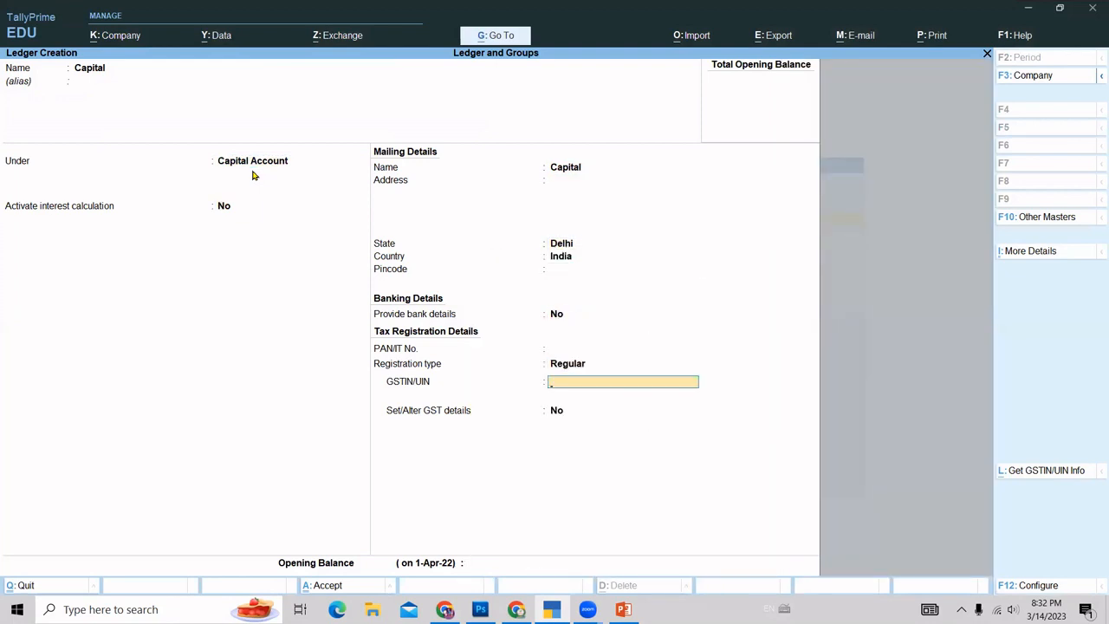
pyautogui.write('200000')
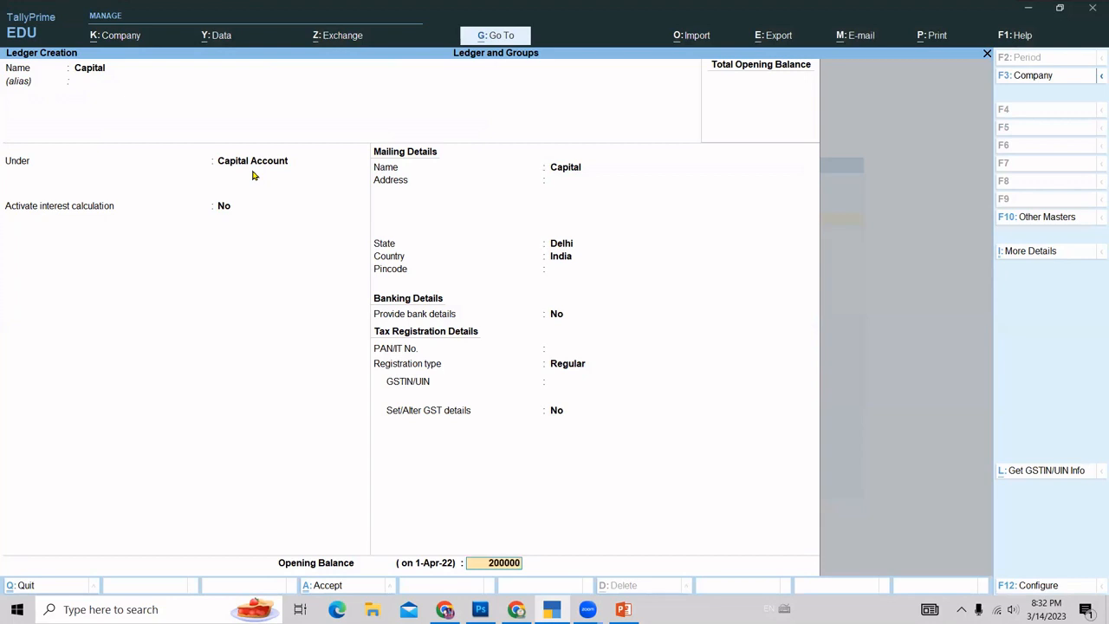
pyautogui.press('Return')
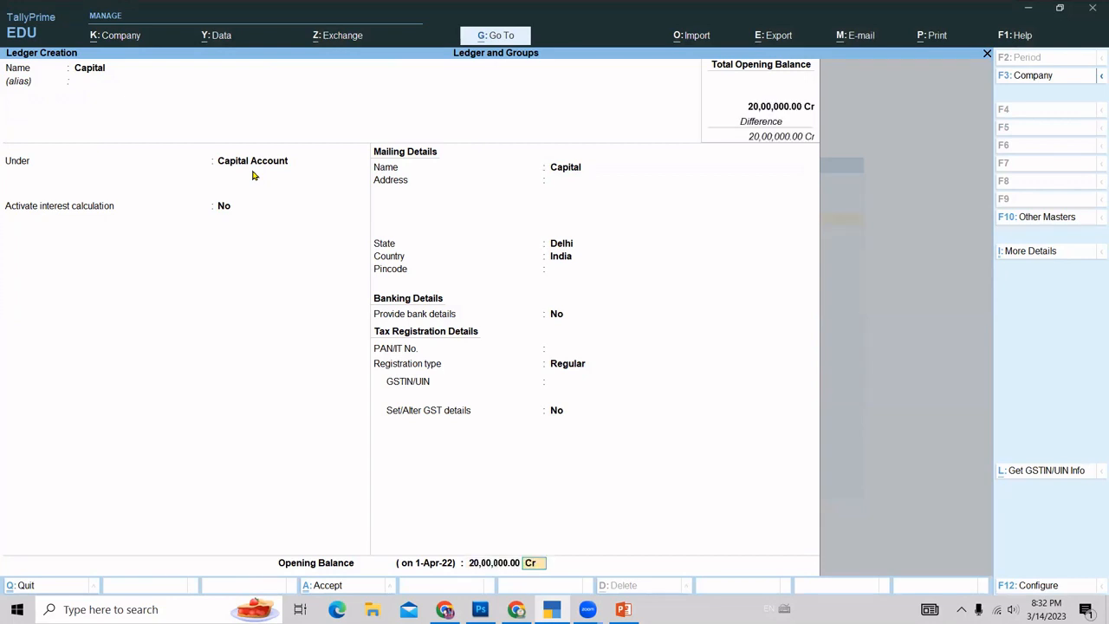
pyautogui.press('Return')
pyautogui.press('Return')
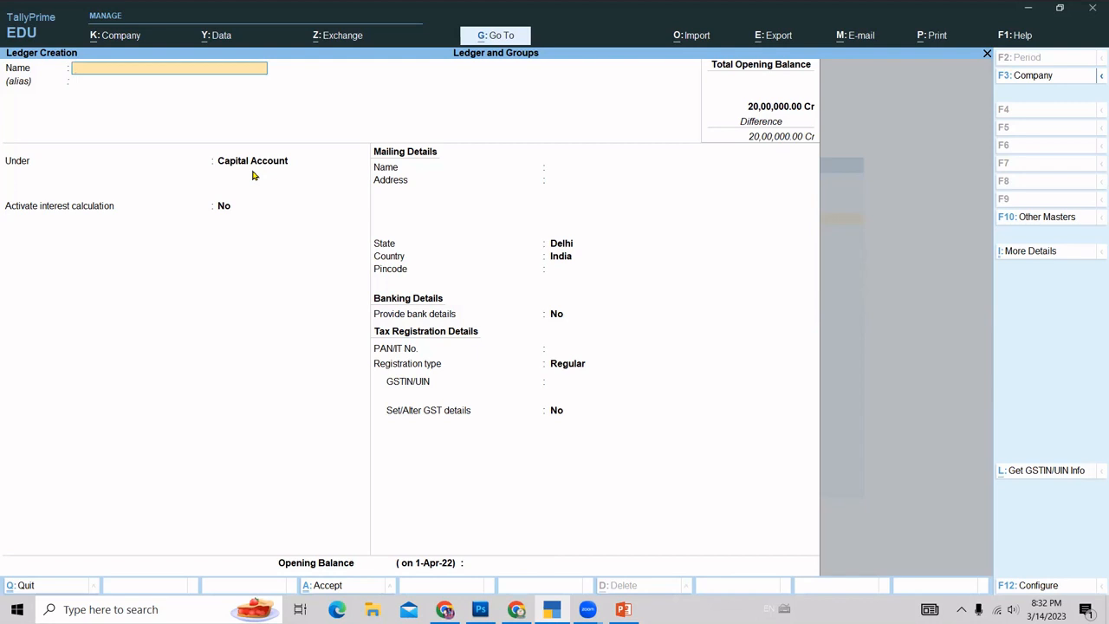
# Name the next ledger Rama Traders and place it under the Sundry Creditors group.
pyautogui.write('Rama Traders')
pyautogui.press('Return')
pyautogui.press('Return')
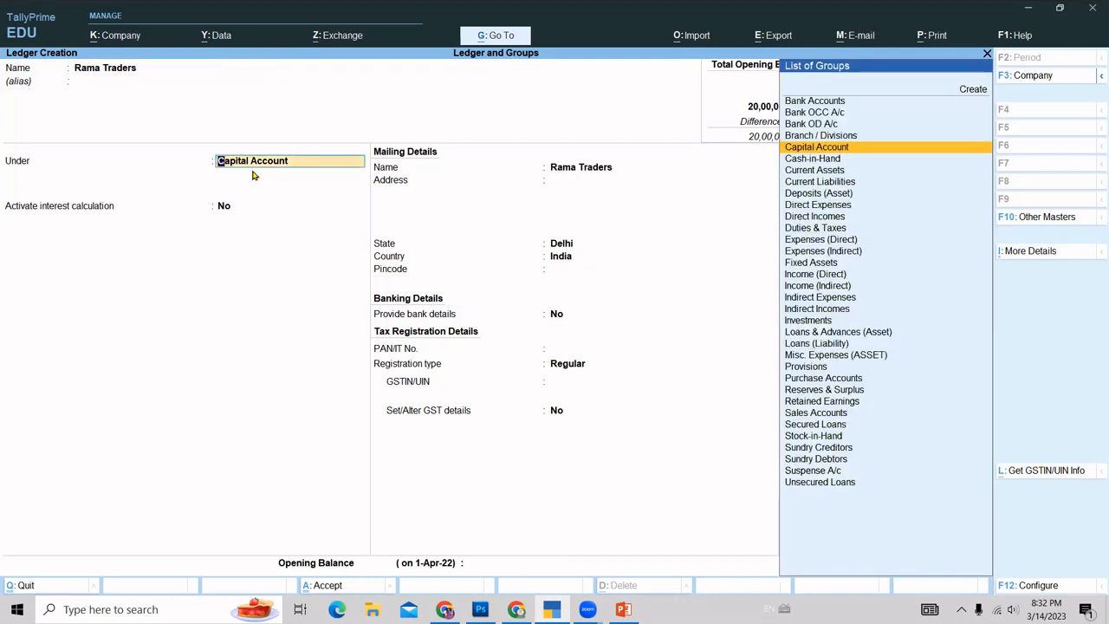
pyautogui.write('Sun')
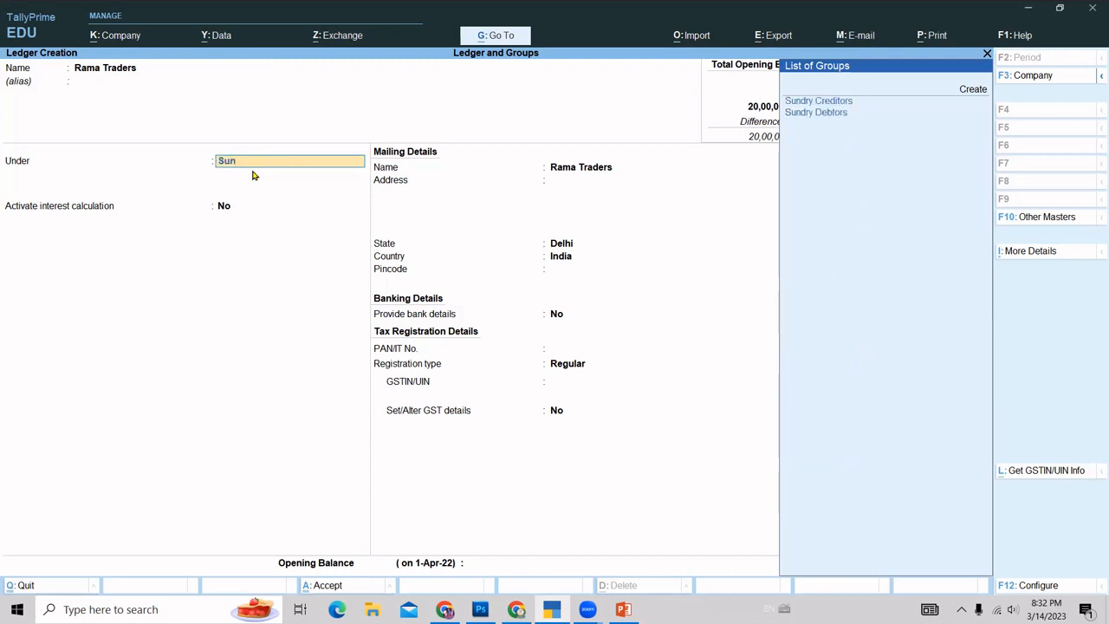
pyautogui.press('Return')
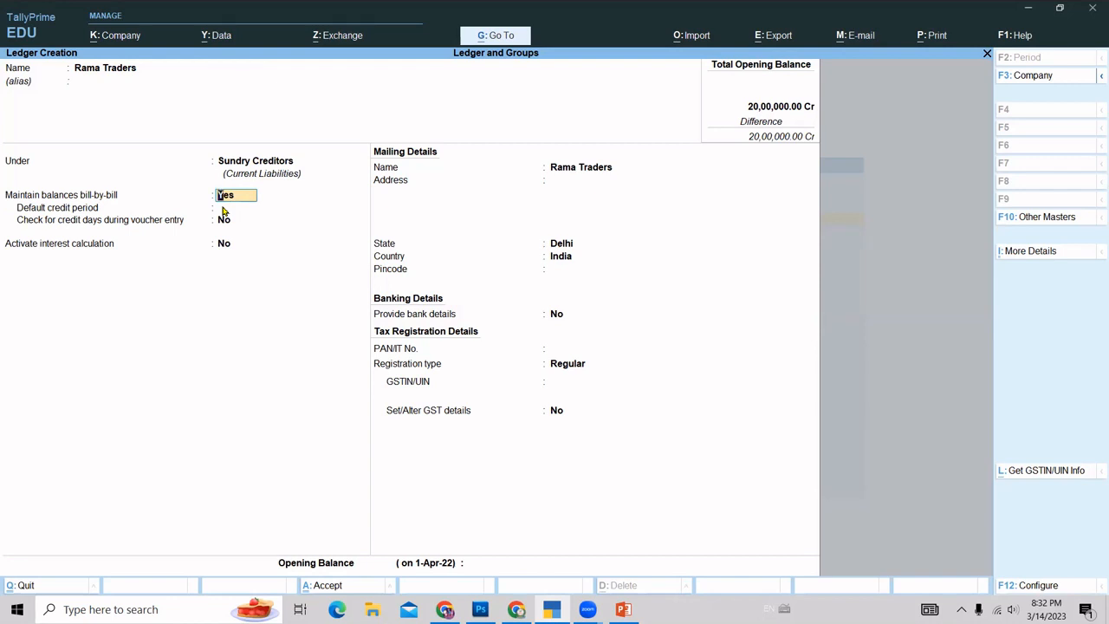
# Keep the Rama Traders ledger's default bill-by-bill, mailing and tax details, leave the opening balance empty and save the ledger.
pyautogui.press('Return')
pyautogui.press('Return')
pyautogui.press('Return')
pyautogui.press('Return')
pyautogui.press('Return')
pyautogui.press('Return')
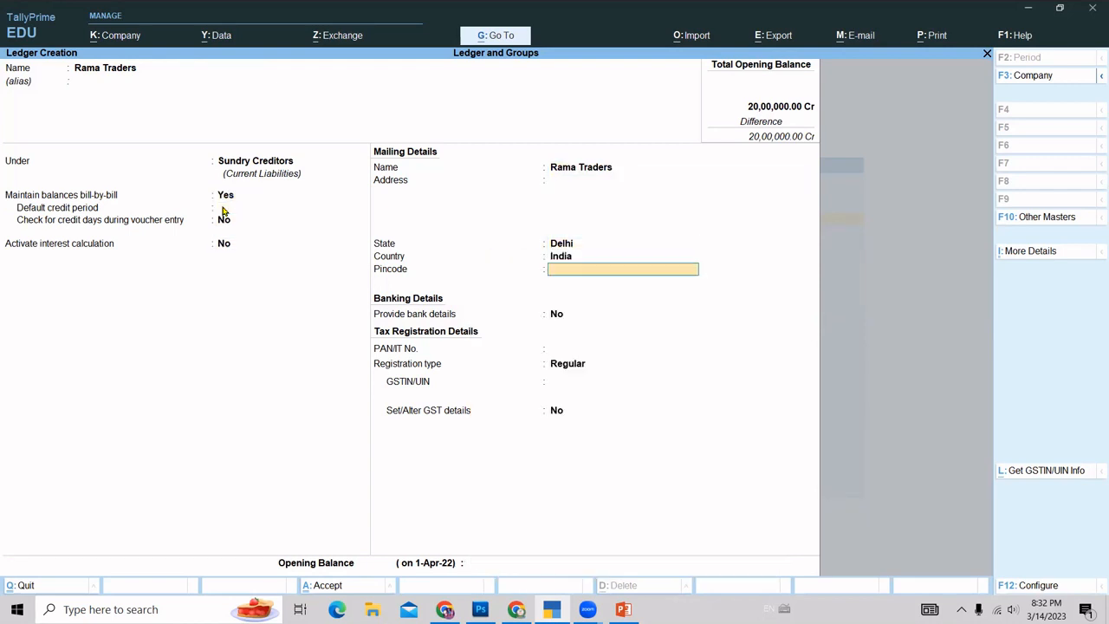
pyautogui.press('Return')
pyautogui.press('Return')
pyautogui.press('Return')
pyautogui.press('Return')
pyautogui.press('Return')
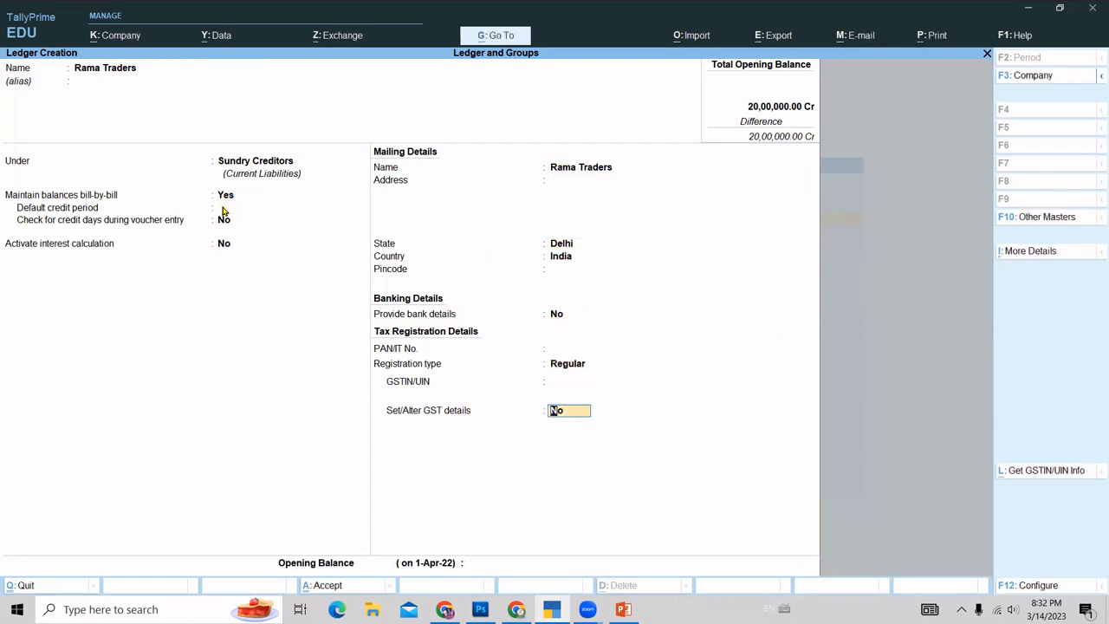
pyautogui.press('Return')
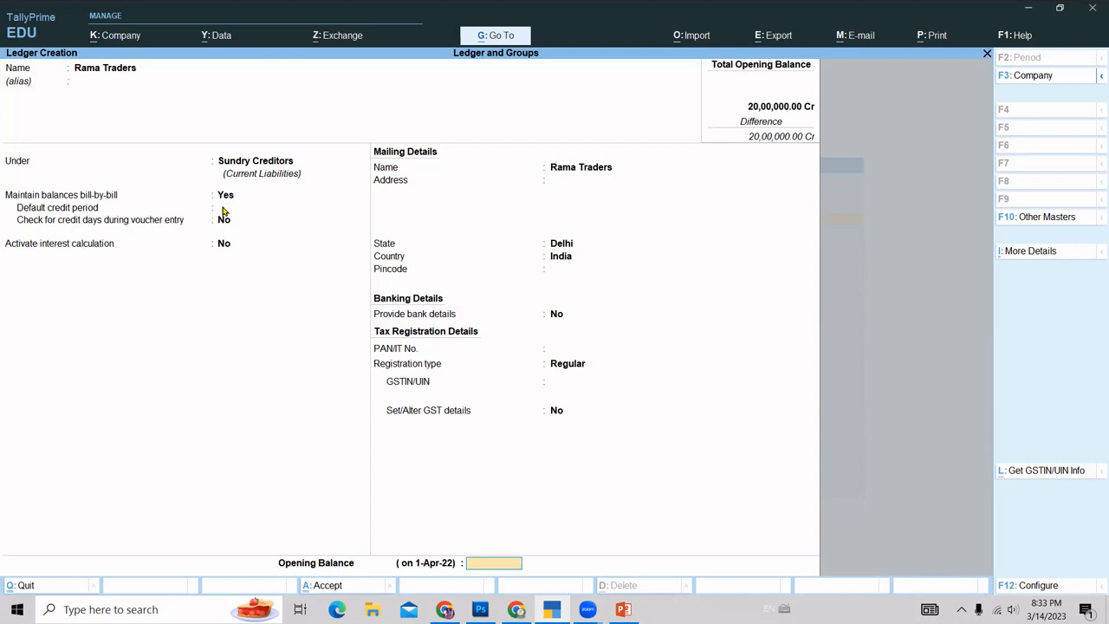
pyautogui.press('Return')
pyautogui.press('Return')
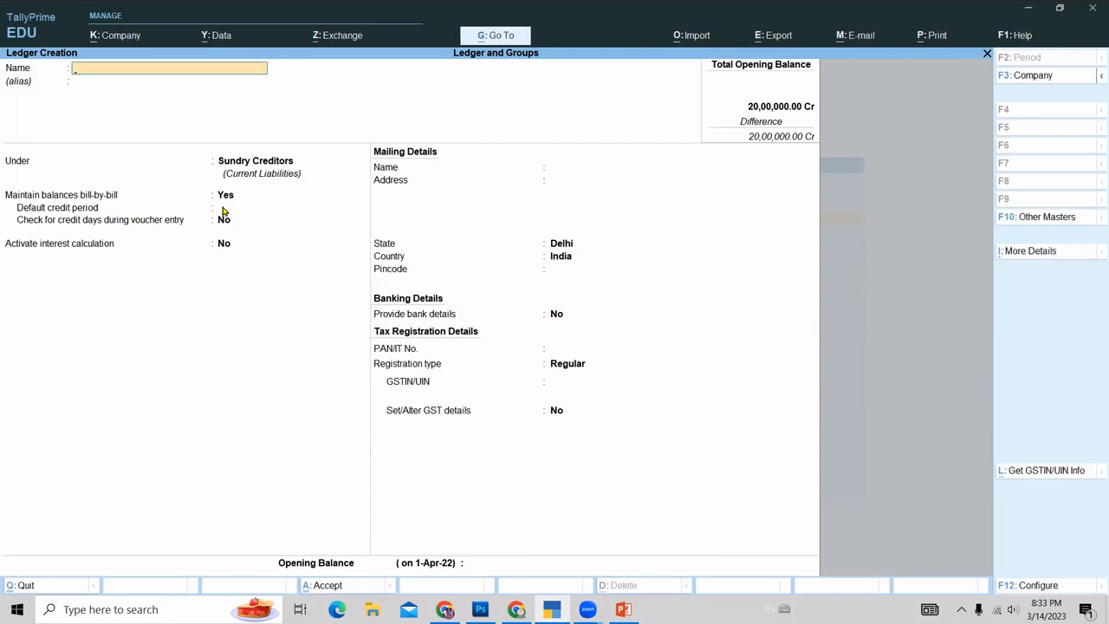
# Name the next ledger Furniture and place it under the Fixed Assets group.
pyautogui.write('Furniture')
pyautogui.press('Return')
pyautogui.press('Return')
pyautogui.write('F')
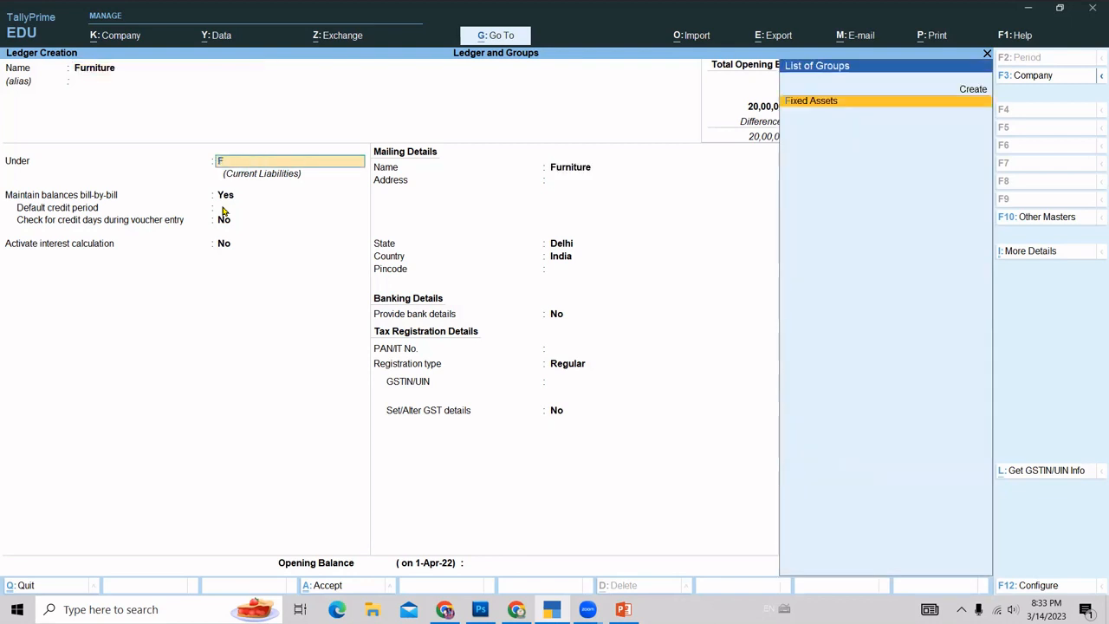
pyautogui.press('Return')
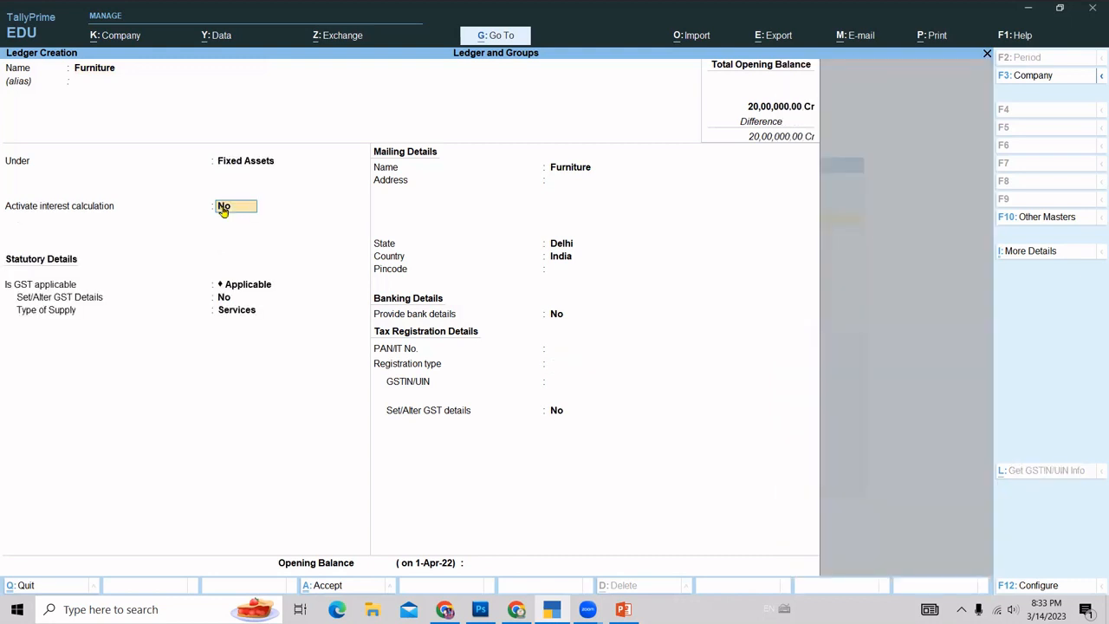
# Keep the Furniture ledger's default GST and mailing details, set its opening balance to 80,000 Dr, save it and leave ledger creation.
pyautogui.press('Return')
pyautogui.press('Return')
pyautogui.press('Return')
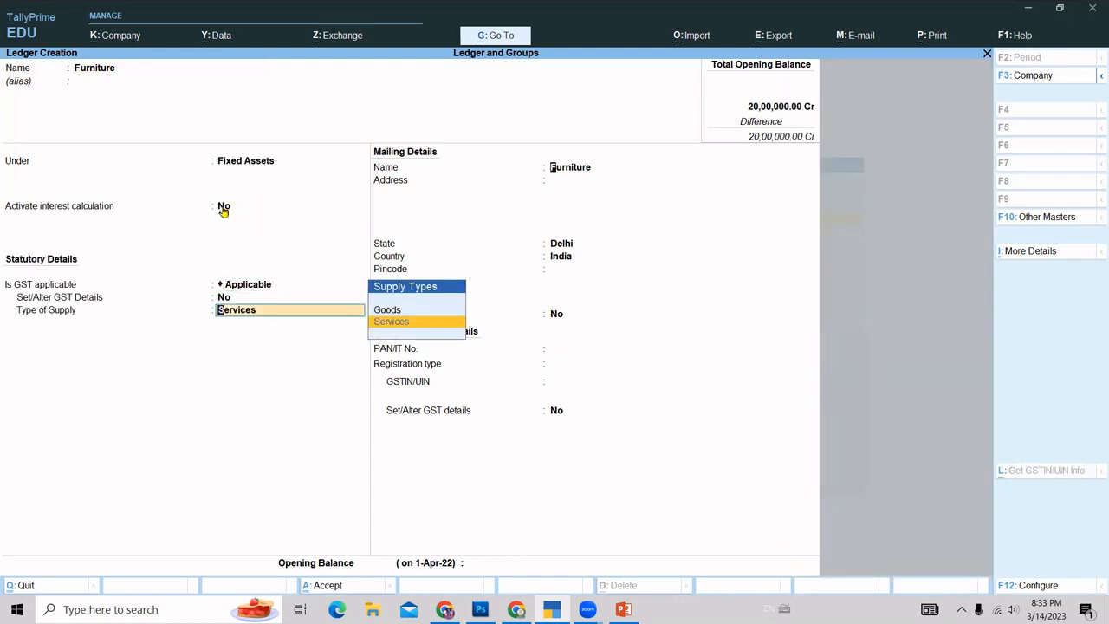
pyautogui.press('Return')
pyautogui.press('Return')
pyautogui.press('Return')
pyautogui.press('Return')
pyautogui.press('Return')
pyautogui.press('Return')
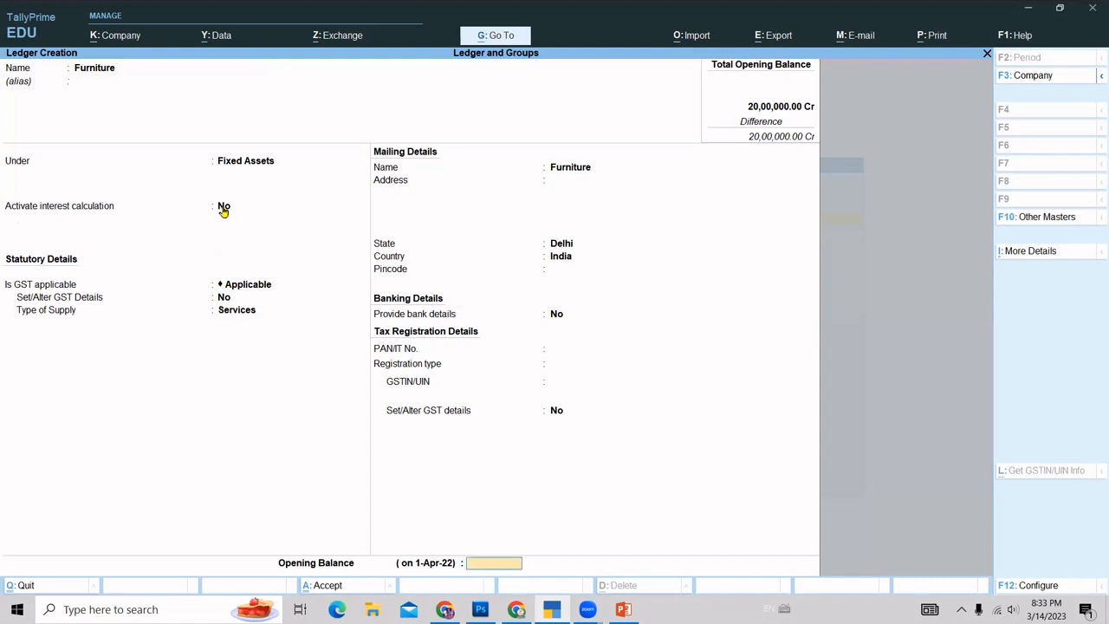
pyautogui.write('80000')
pyautogui.press('Return')
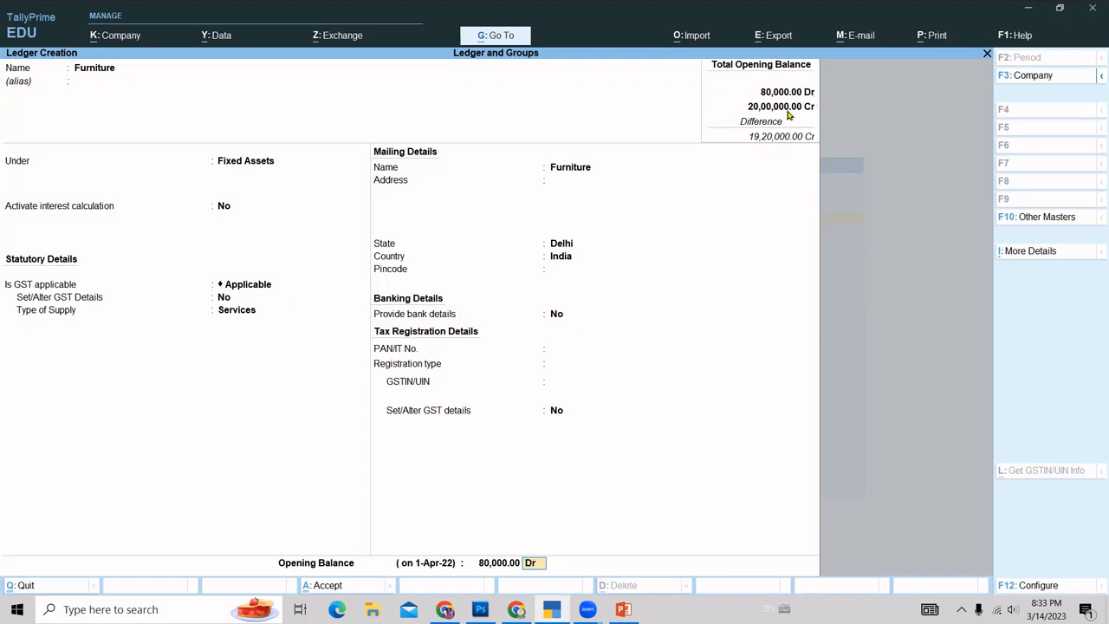
pyautogui.press('Return')
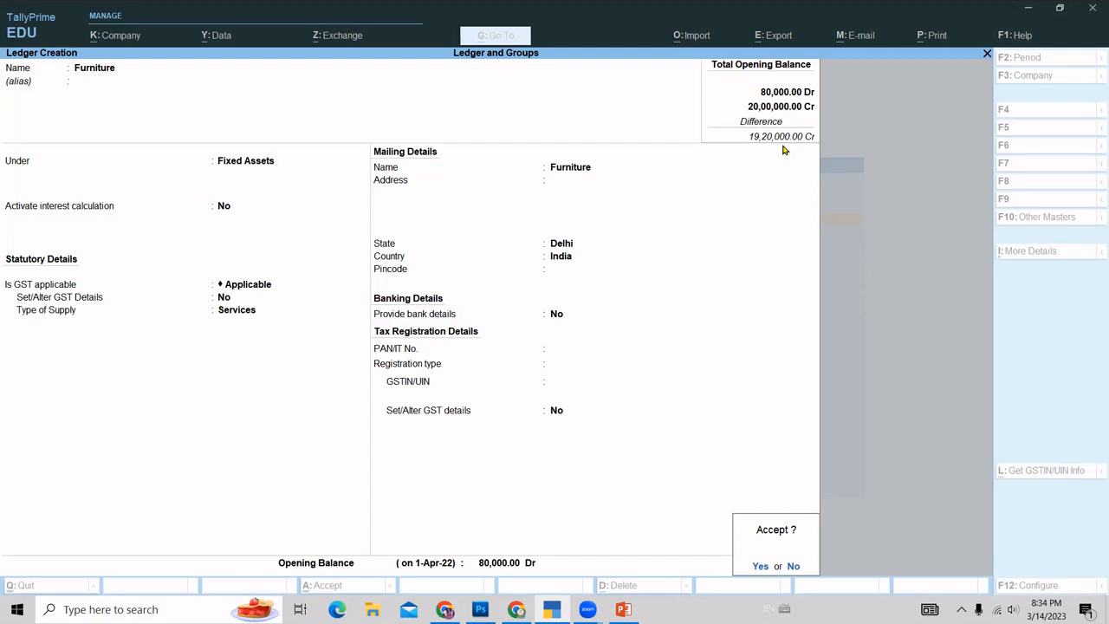
pyautogui.press('y')
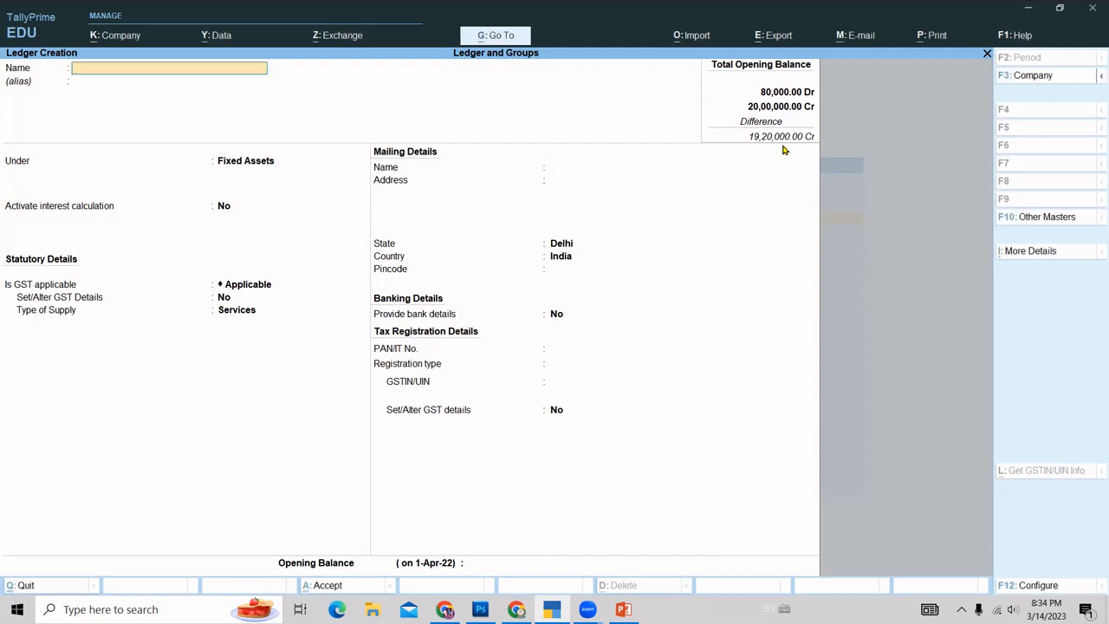
pyautogui.press('Escape')
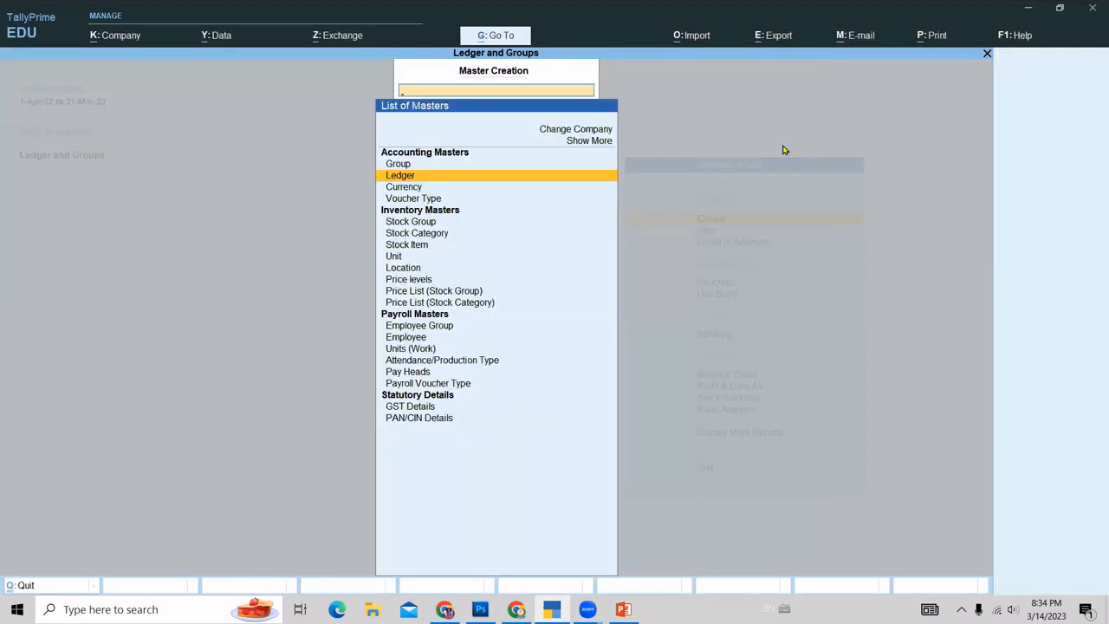
pyautogui.press('Escape')
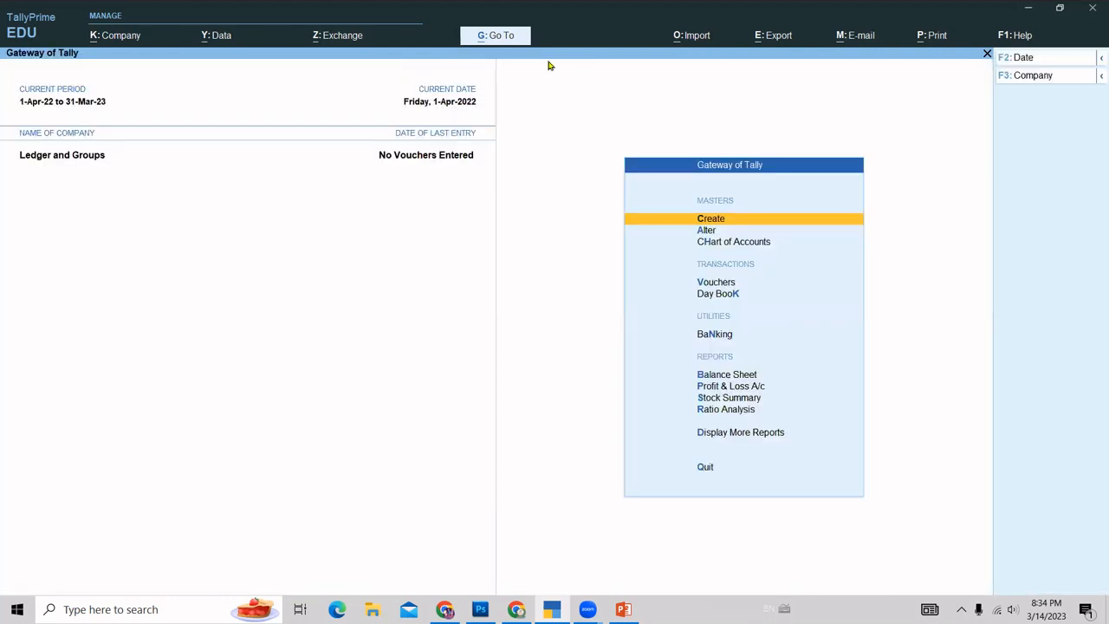
# Find the Chart of Accounts report and open its list of ledgers.
pyautogui.click(514, 35)
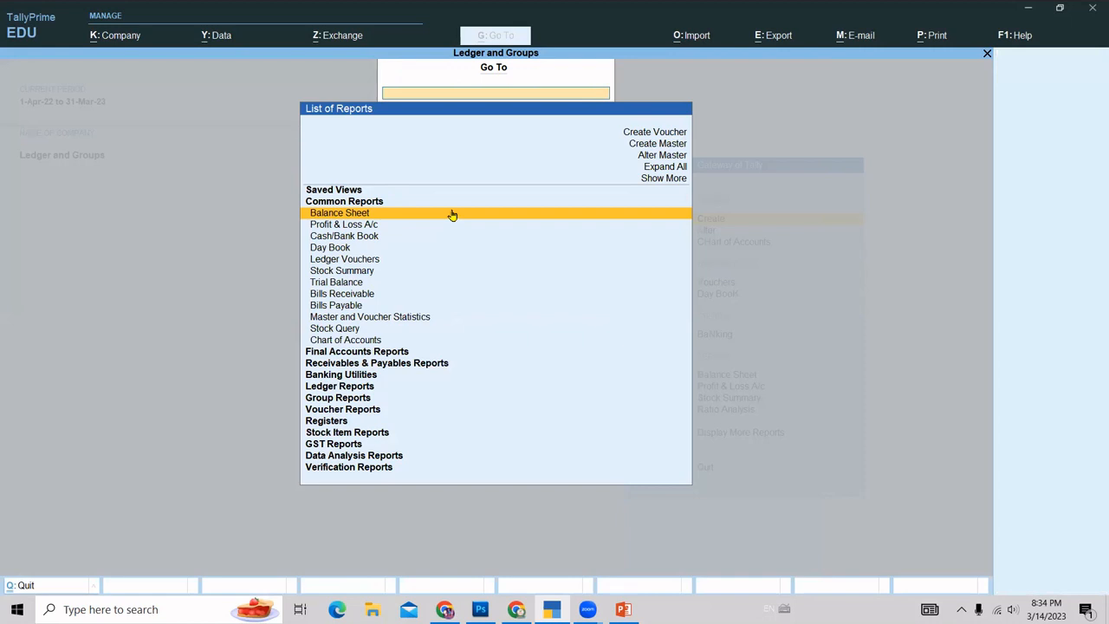
pyautogui.write('Lis')
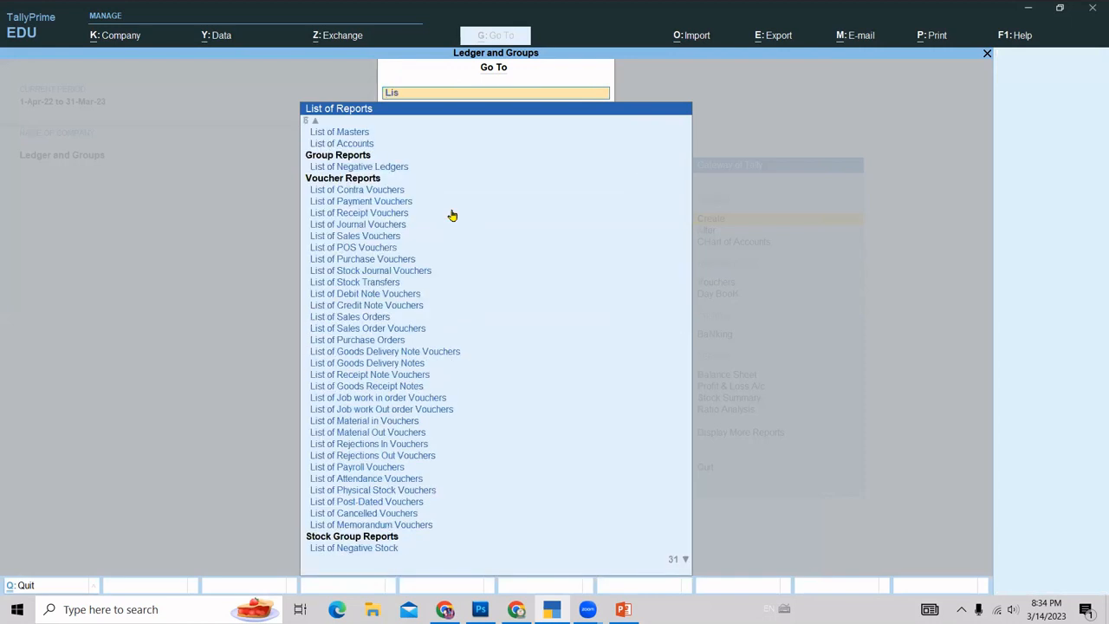
pyautogui.press('BackSpace')
pyautogui.press('BackSpace')
pyautogui.press('BackSpace')
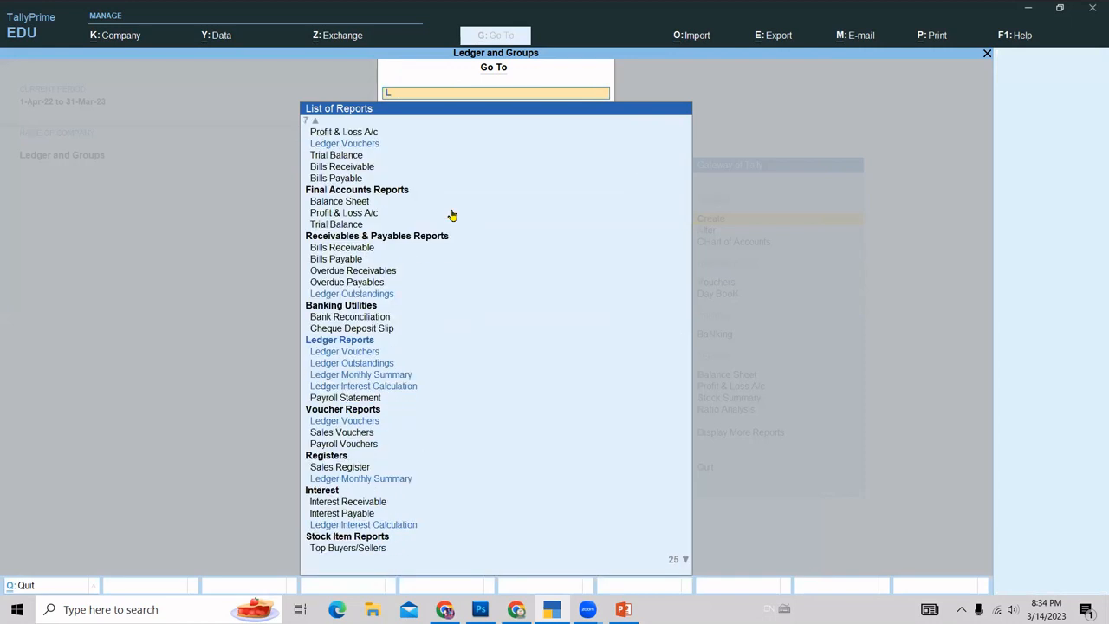
pyautogui.write('Char')
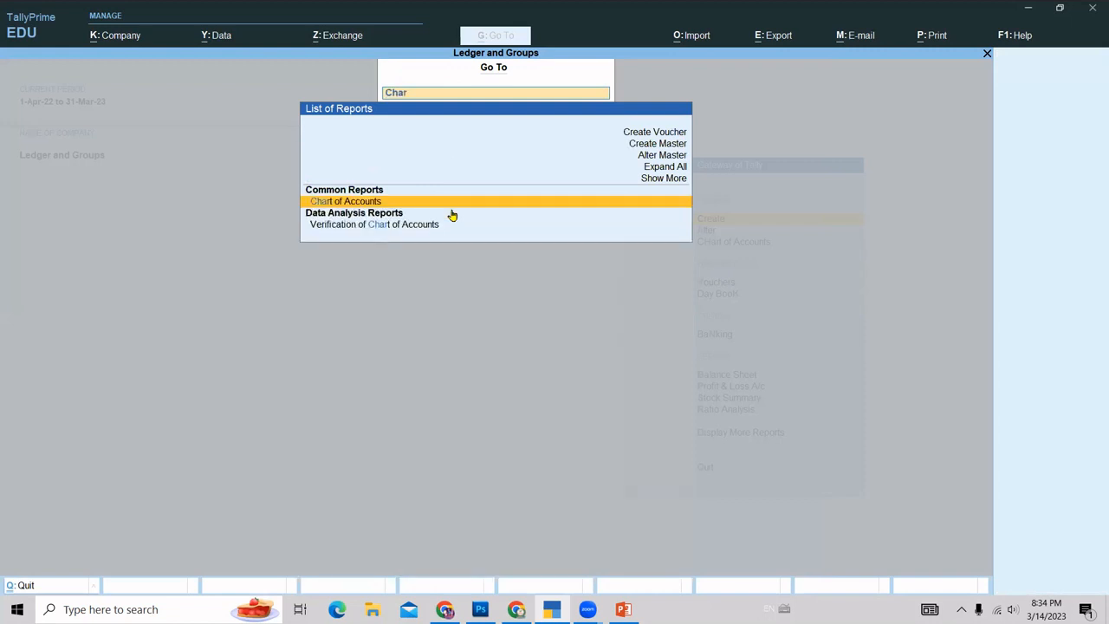
pyautogui.press('Return')
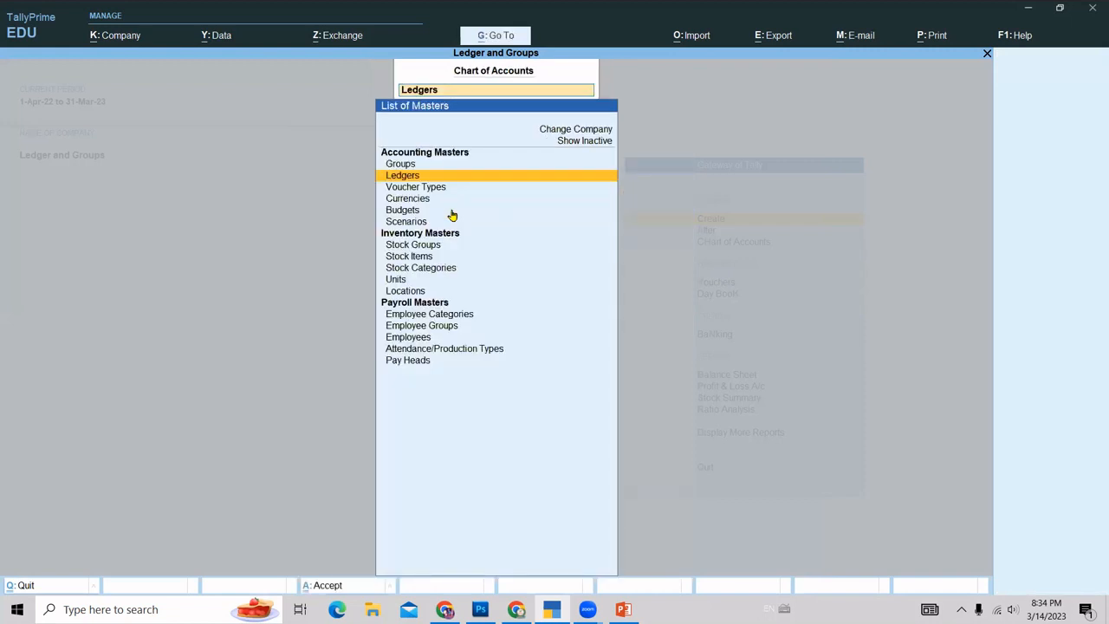
pyautogui.click(395, 178)
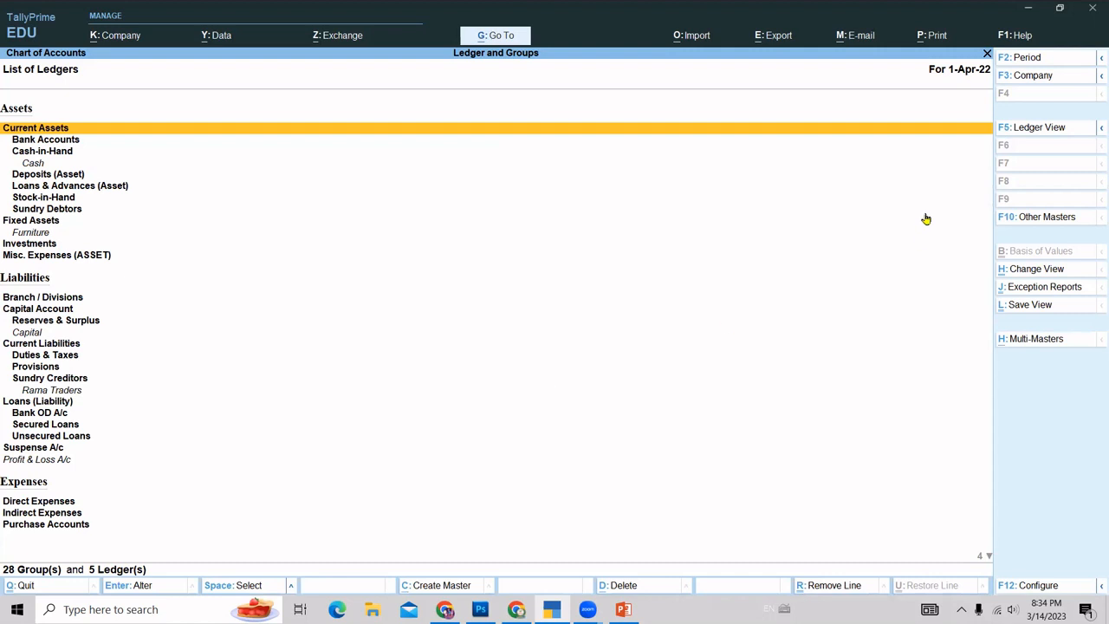
# Start multi-ledger creation from the Chart of Accounts, keeping All Items as the parent group.
pyautogui.click(1026, 342)
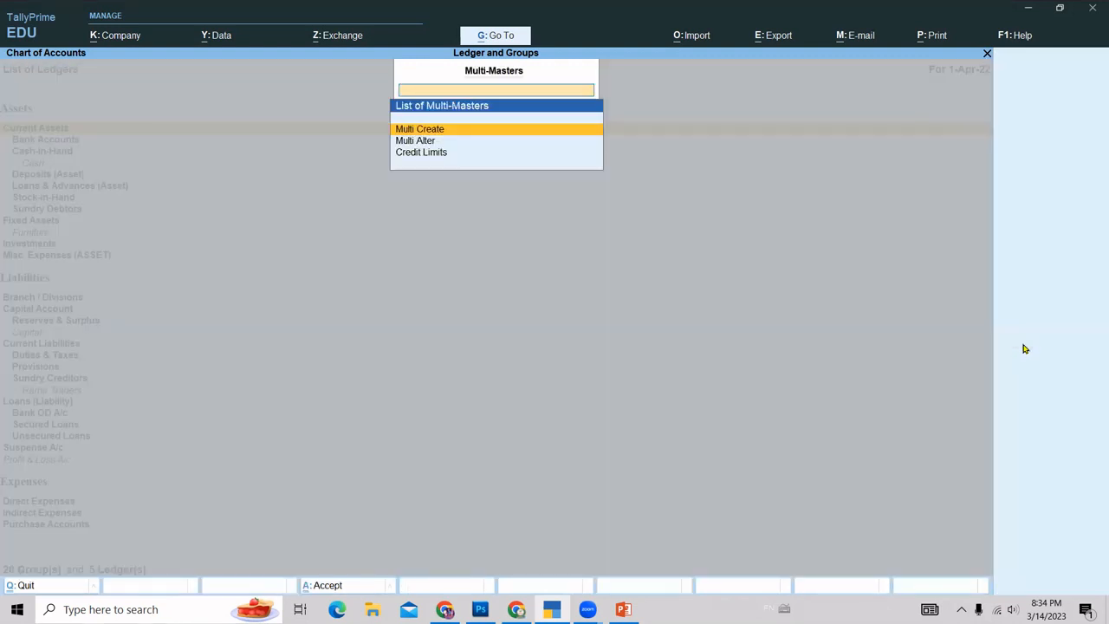
pyautogui.click(446, 135)
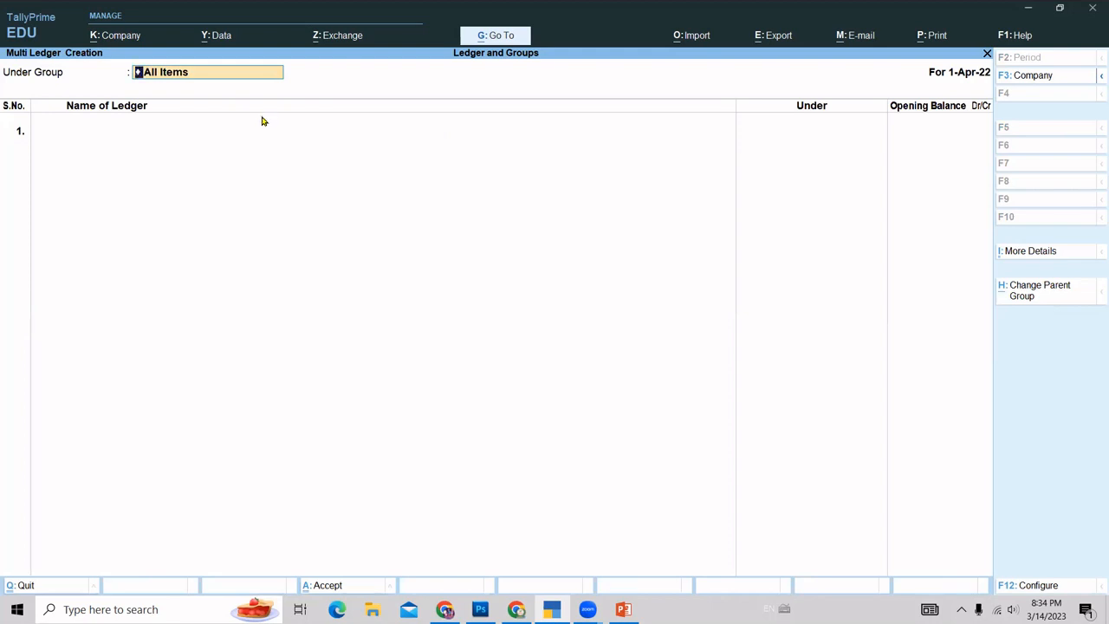
pyautogui.press('Return')
pyautogui.press('BackSpace')
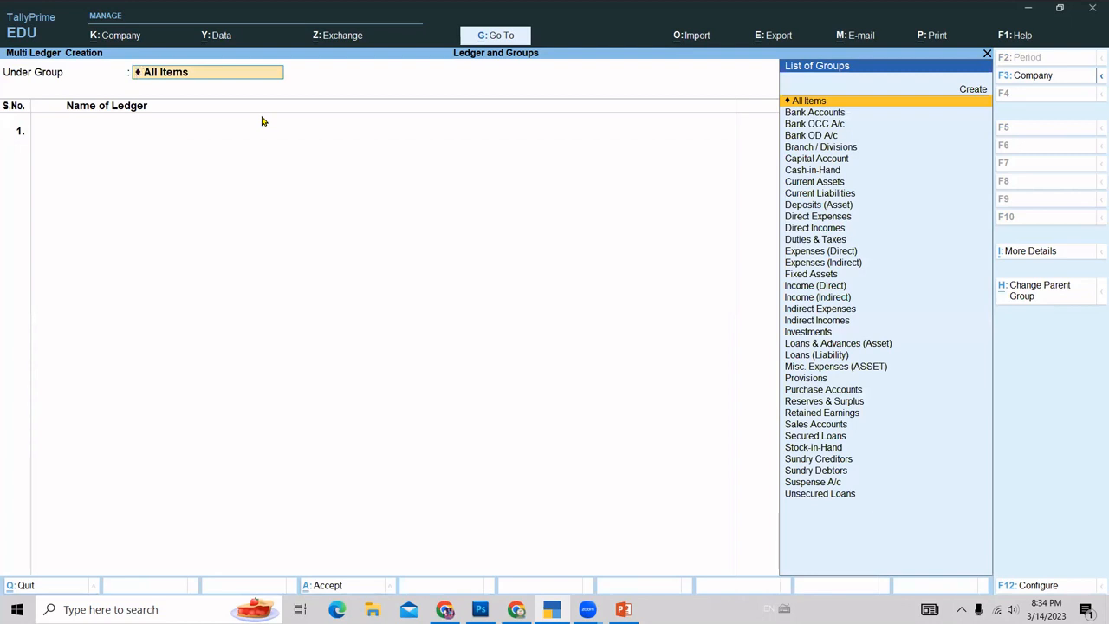
pyautogui.press('Return')
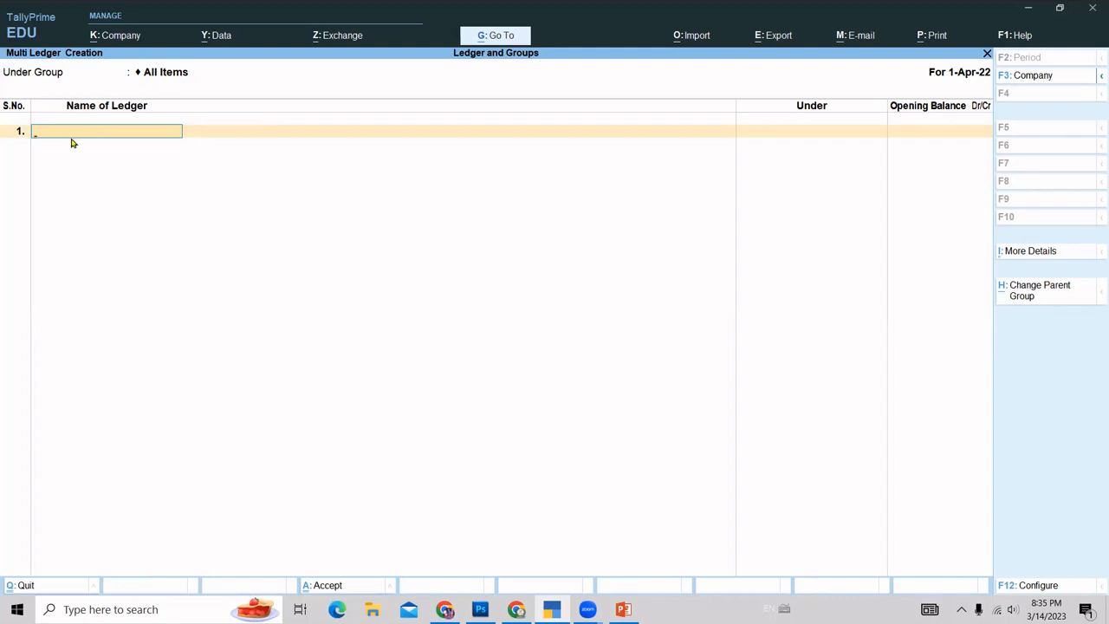
# Add a Machinery ledger under Fixed Assets with an opening balance of 1,50,000 Dr.
pyautogui.write('Machinery')
pyautogui.press('Return')
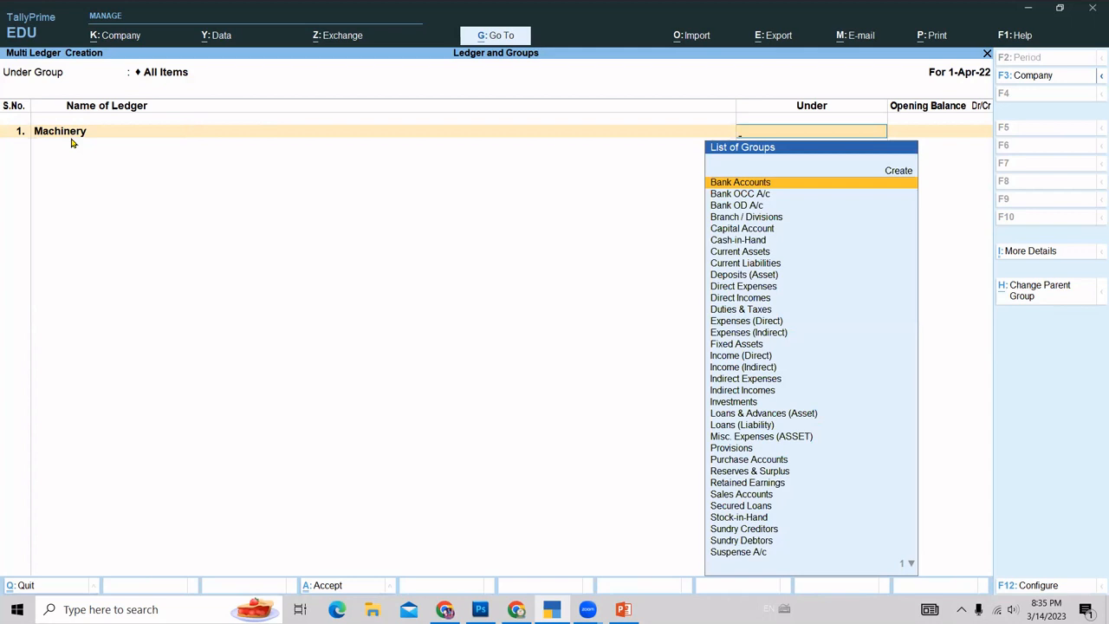
pyautogui.write('Fi')
pyautogui.press('Return')
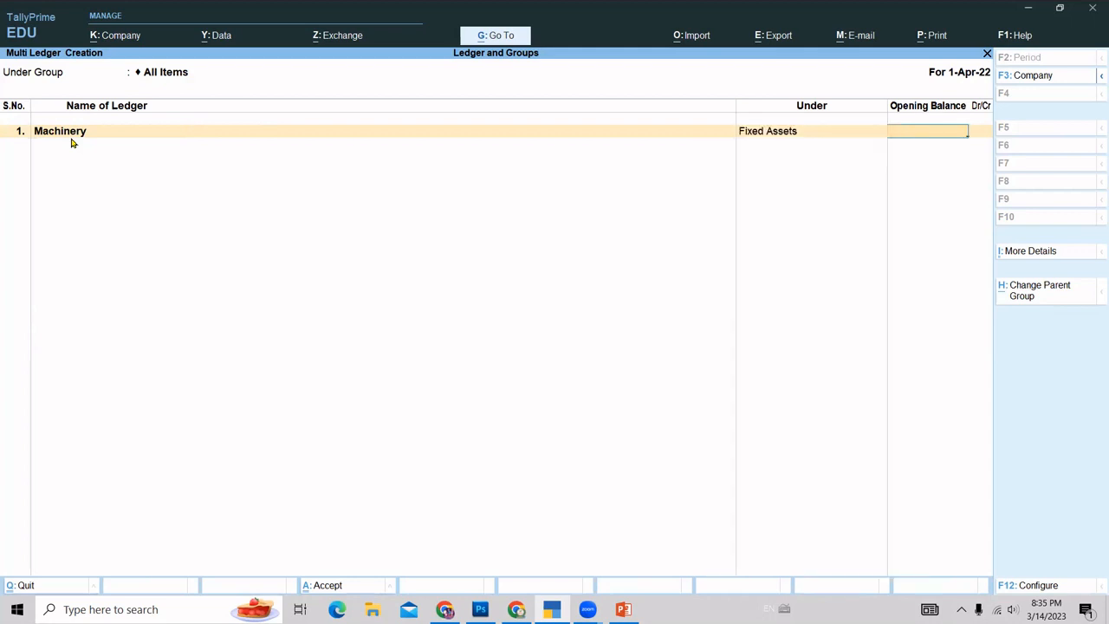
pyautogui.write('150000')
pyautogui.press('Return')
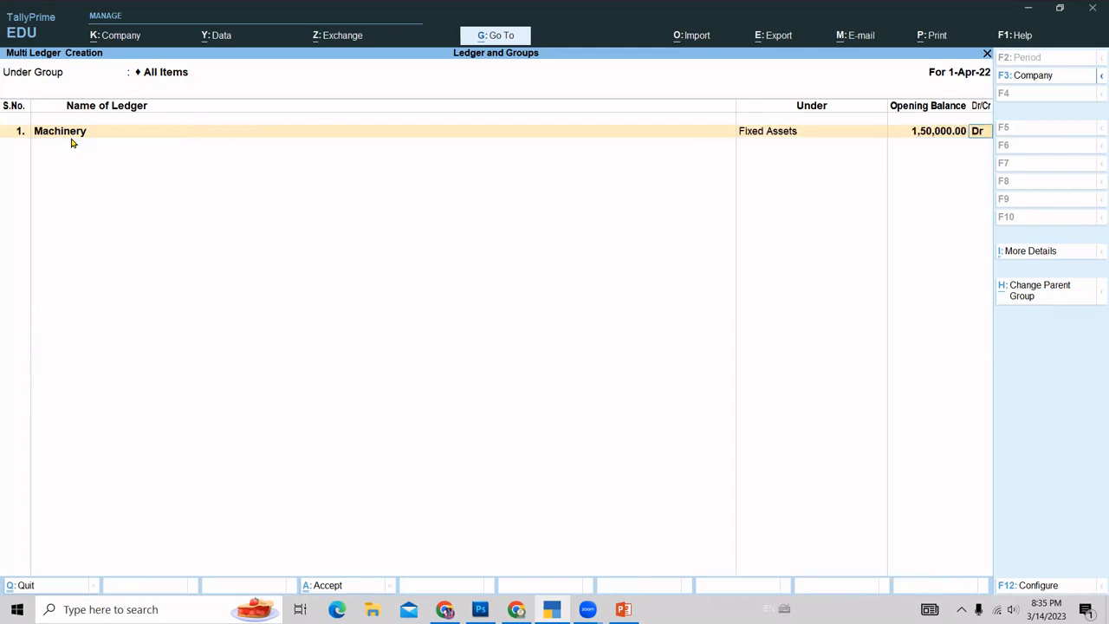
pyautogui.press('Return')
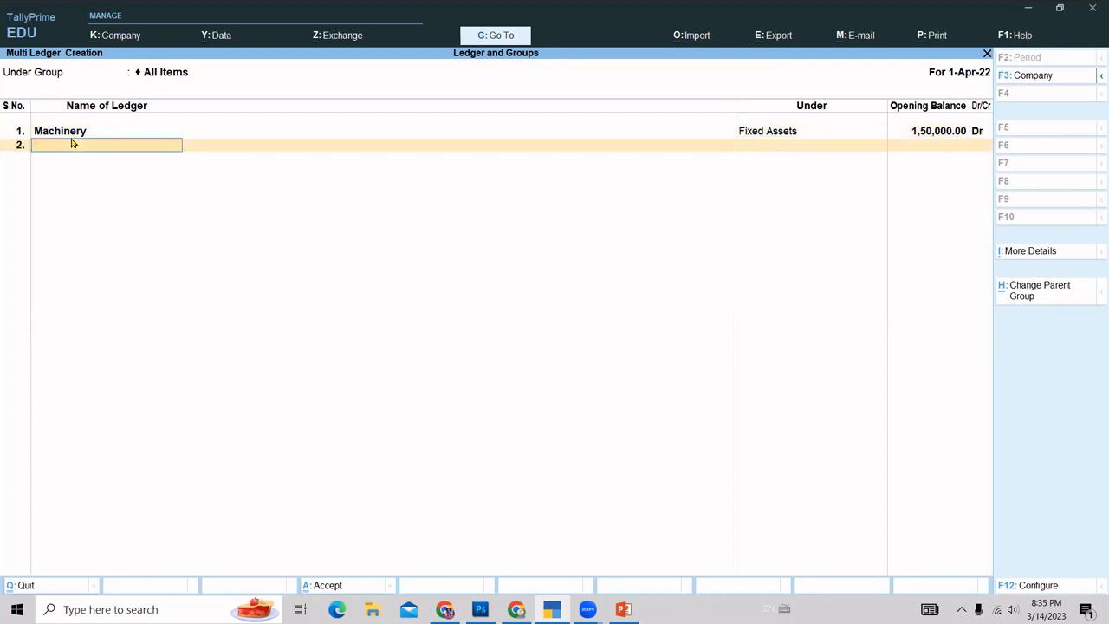
# Add a Rent ledger under Indirect Expenses, leaving its opening balance empty.
pyautogui.write('Rent')
pyautogui.press('Return')
pyautogui.write('In')
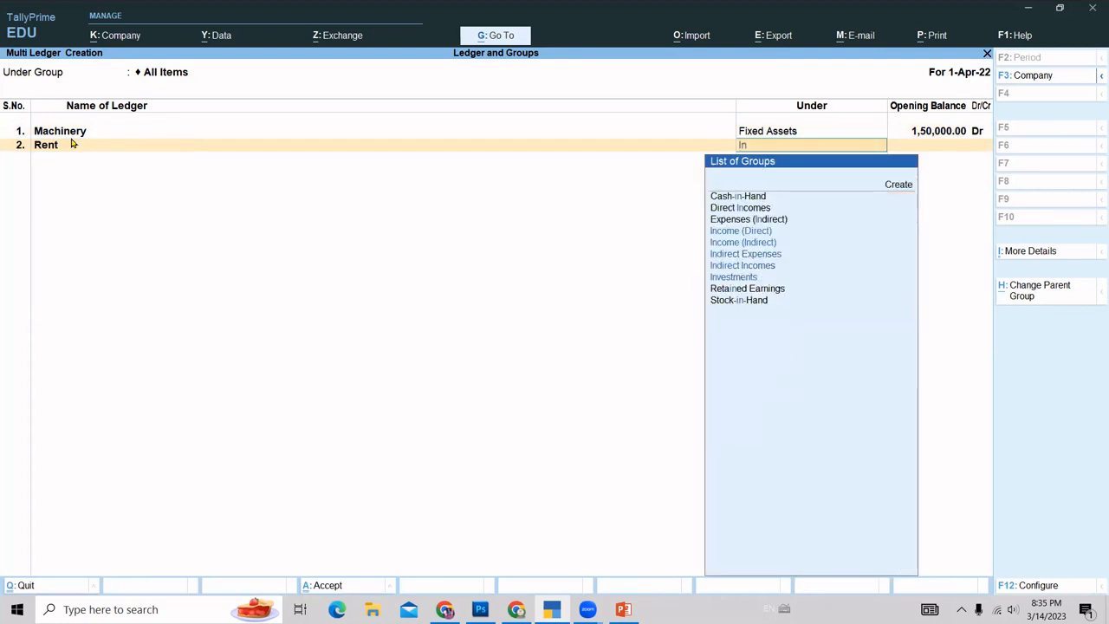
pyautogui.press('Down')
pyautogui.press('Down')
pyautogui.press('Down')
pyautogui.press('Down')
pyautogui.press('Down')
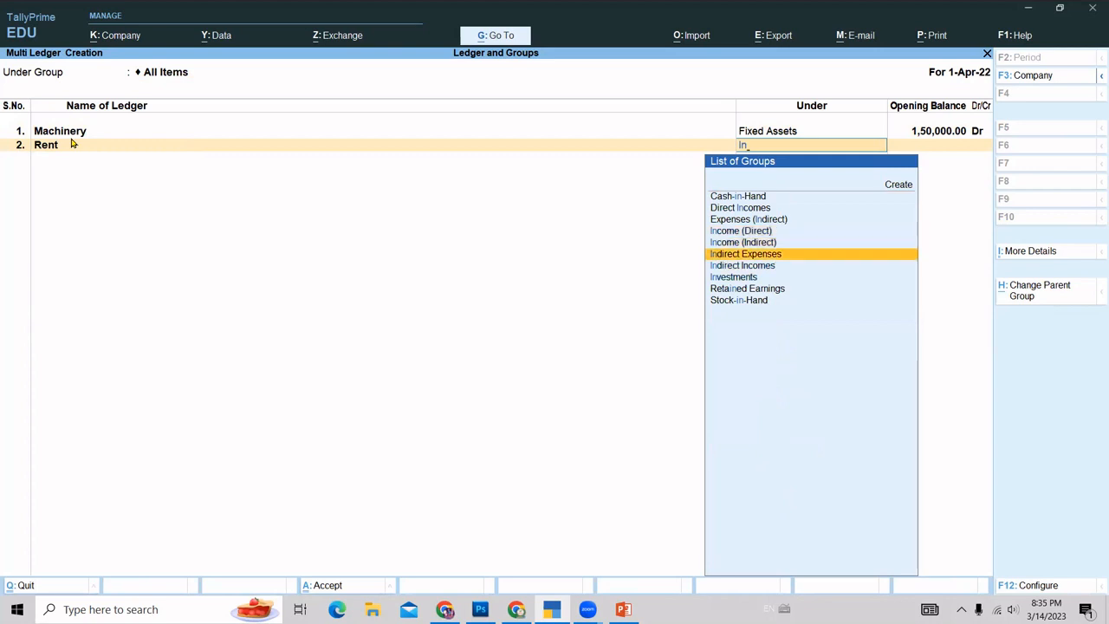
pyautogui.press('Return')
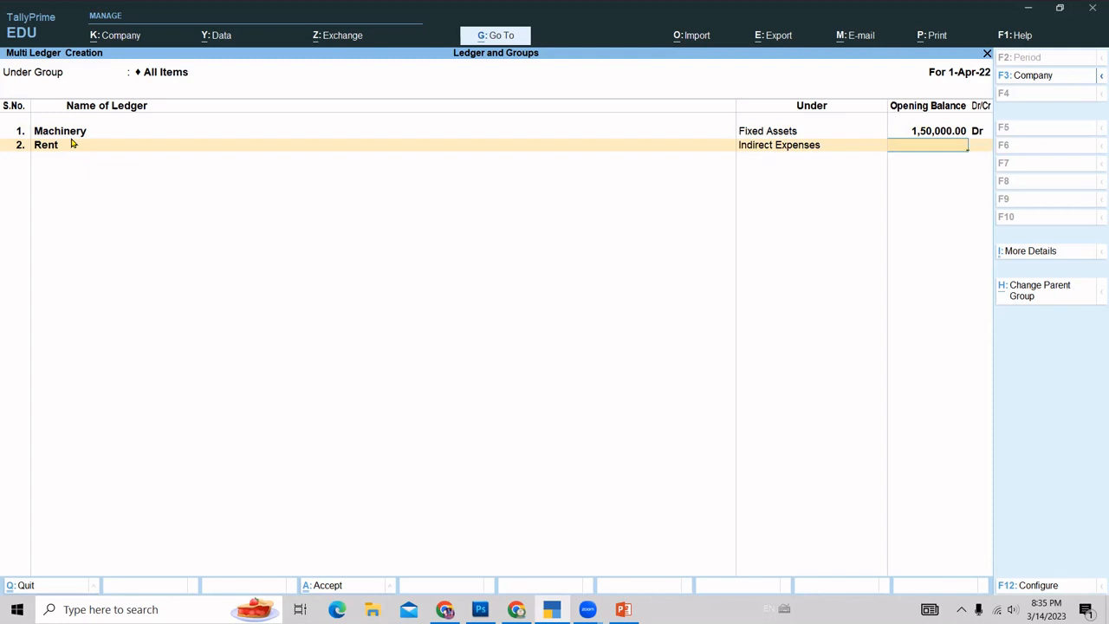
pyautogui.press('Return')
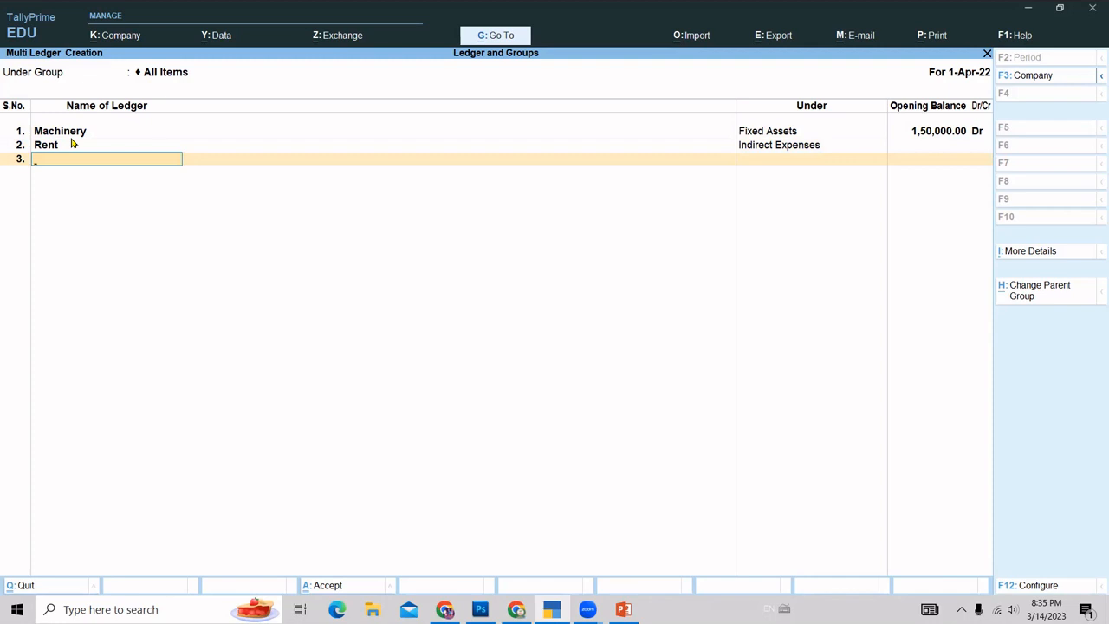
# Add an Hdfc ledger under Bank Accounts with an opening balance of 4,00,000 Dr, save the ledgers and return to the Gateway of Tally.
pyautogui.write('Hdf')
pyautogui.press('Return')
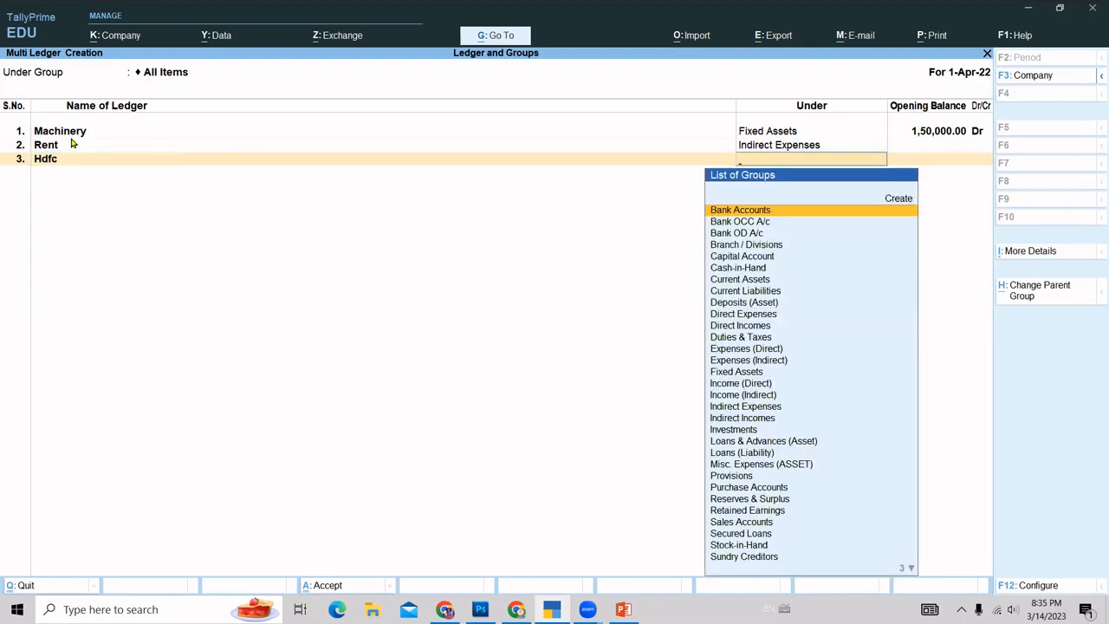
pyautogui.press('Return')
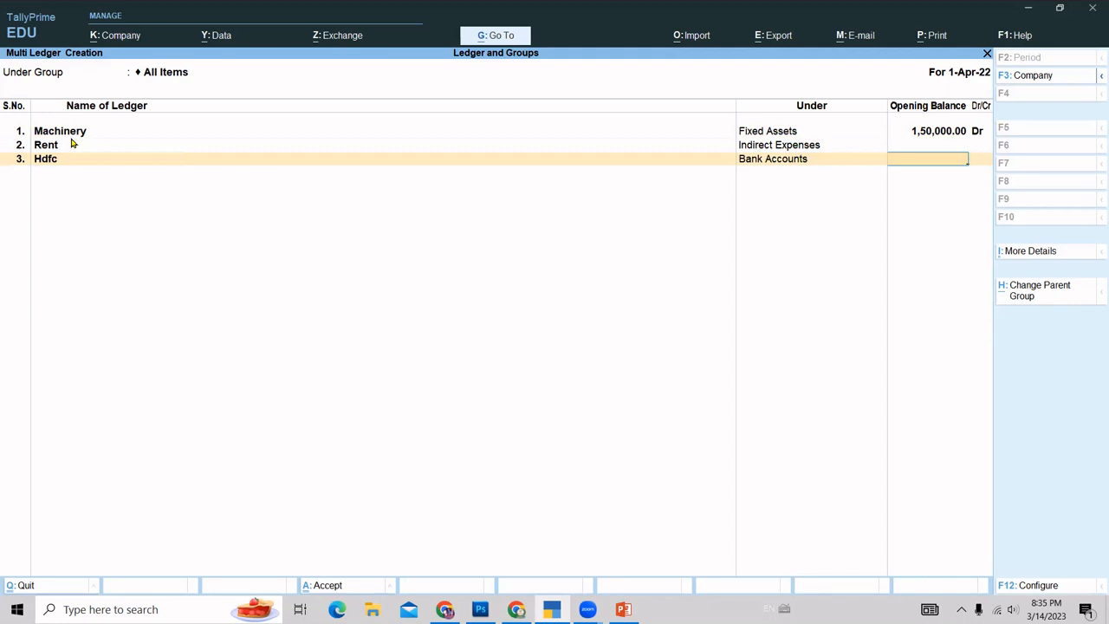
pyautogui.write('400000')
pyautogui.press('Return')
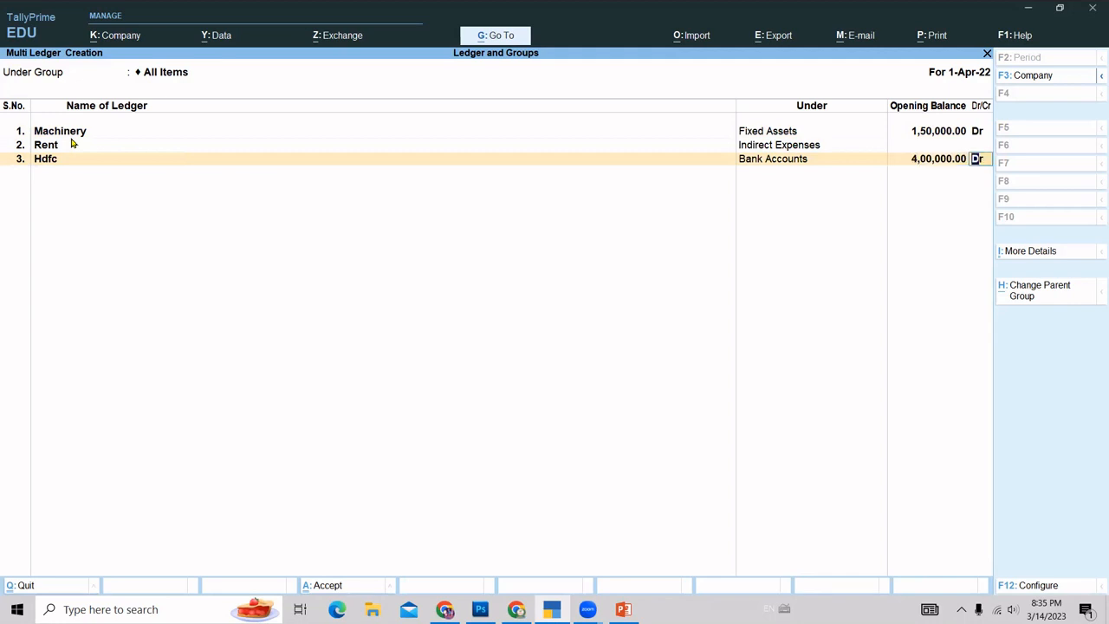
pyautogui.press('Return')
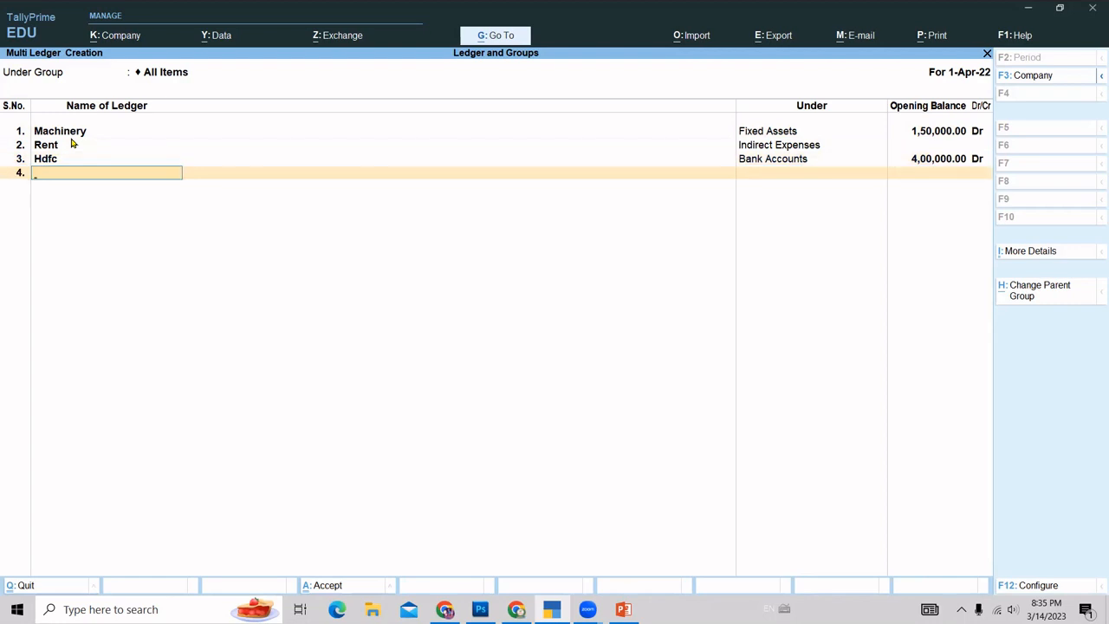
pyautogui.hotkey('ctrl', 'a')
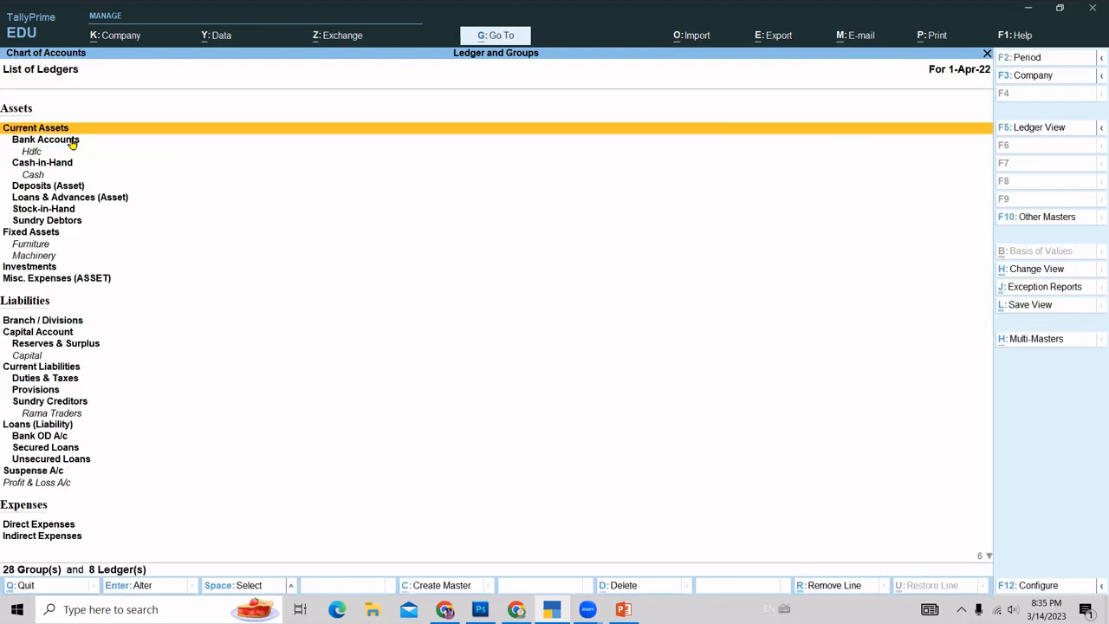
pyautogui.press('Escape')
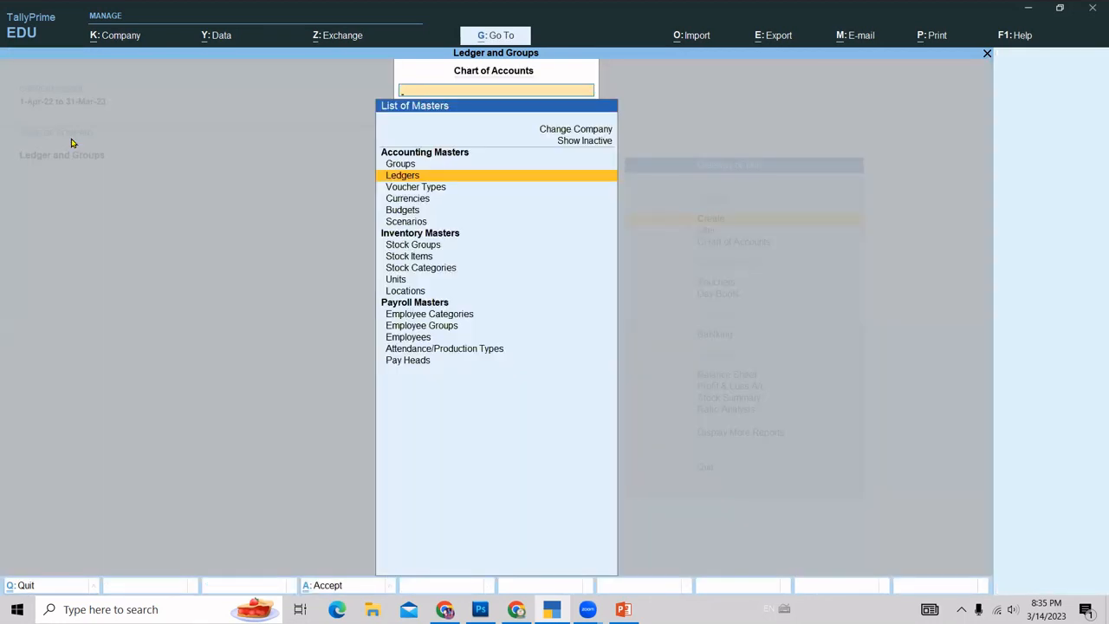
pyautogui.press('Escape')
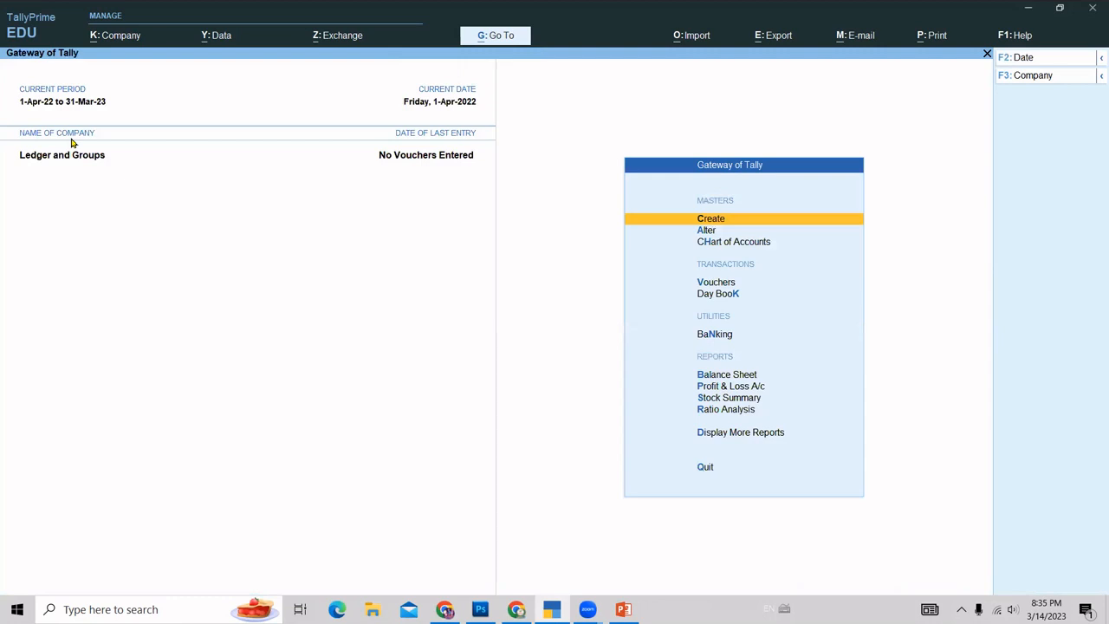
# Review the Balance Sheet in its detailed view, then close the report.
pyautogui.click(715, 376)
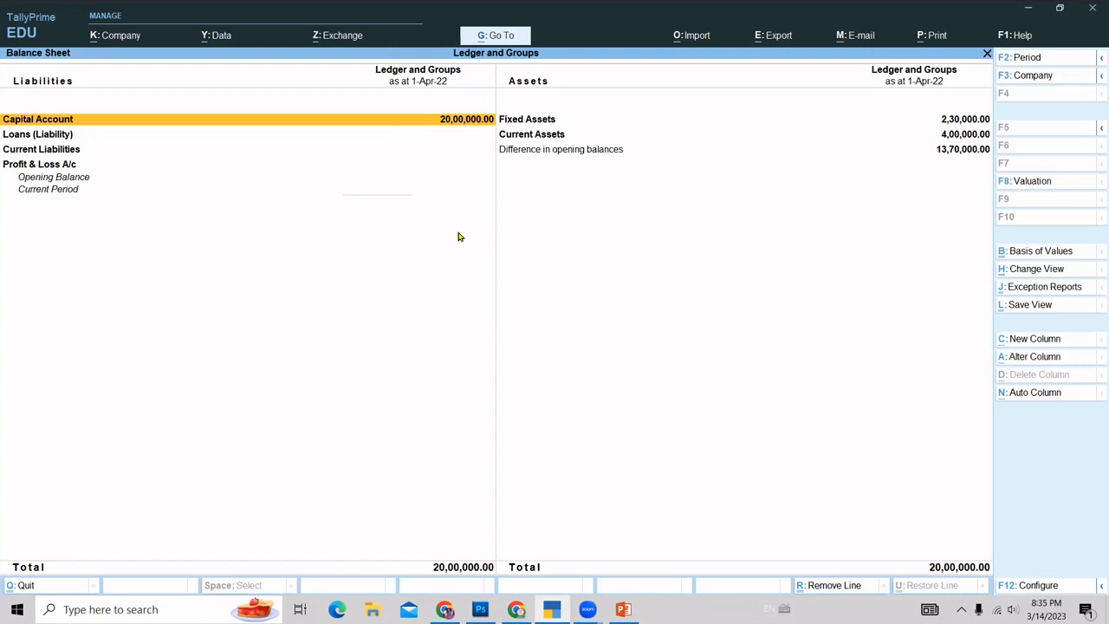
pyautogui.hotkey('alt', 'F5')
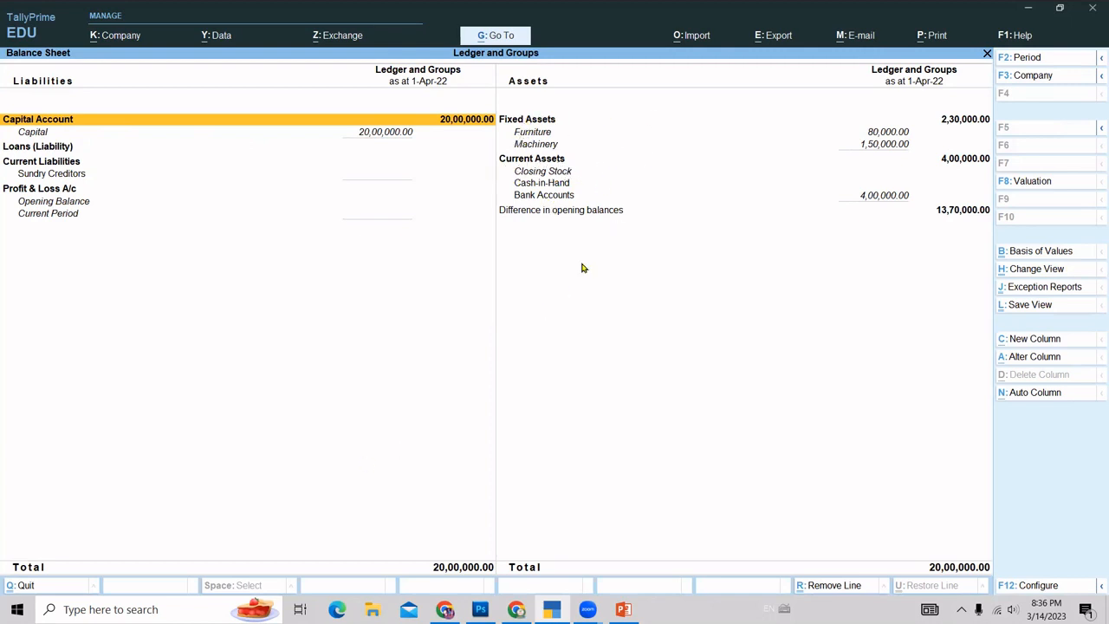
pyautogui.press('Escape')
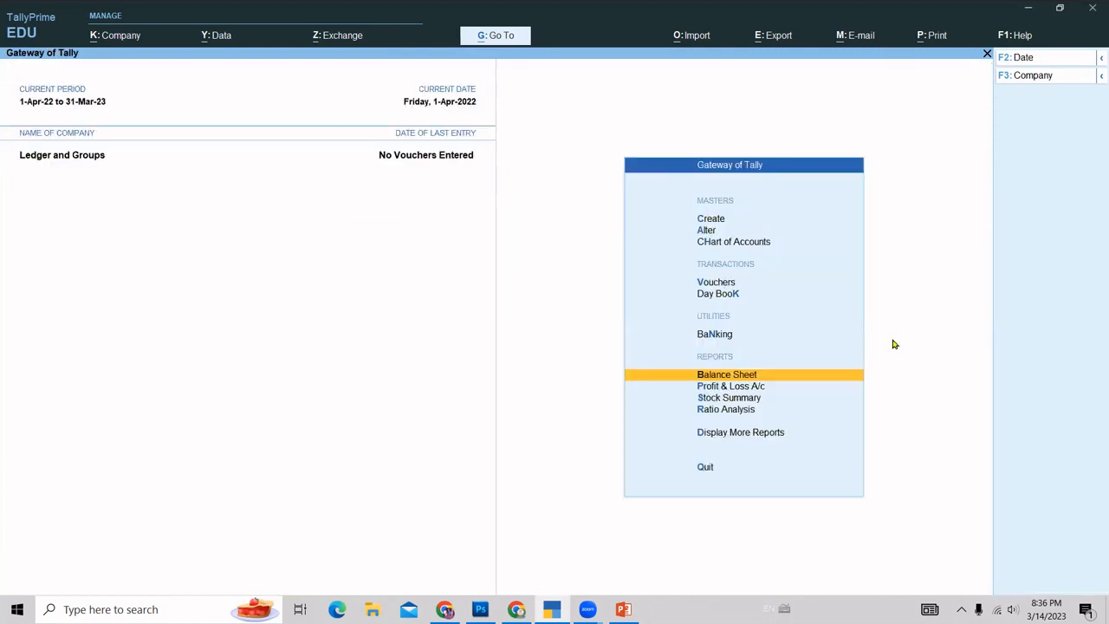
# Open the existing Cash ledger for alteration.
pyautogui.press('Up')
pyautogui.press('Up')
pyautogui.press('Up')
pyautogui.press('Up')
pyautogui.press('Up')
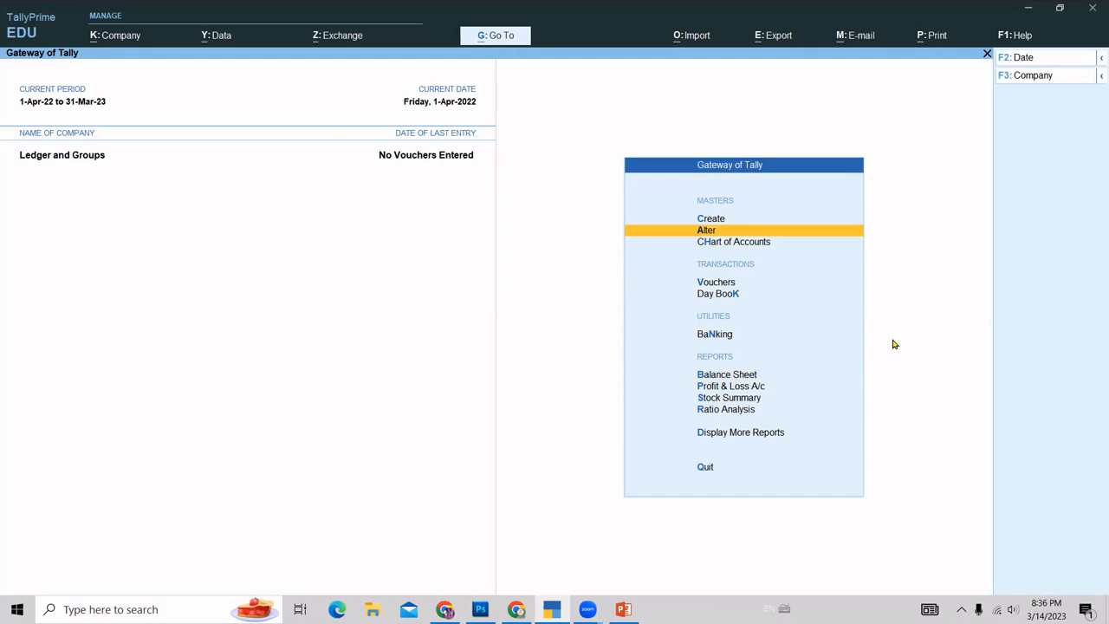
pyautogui.press('Return')
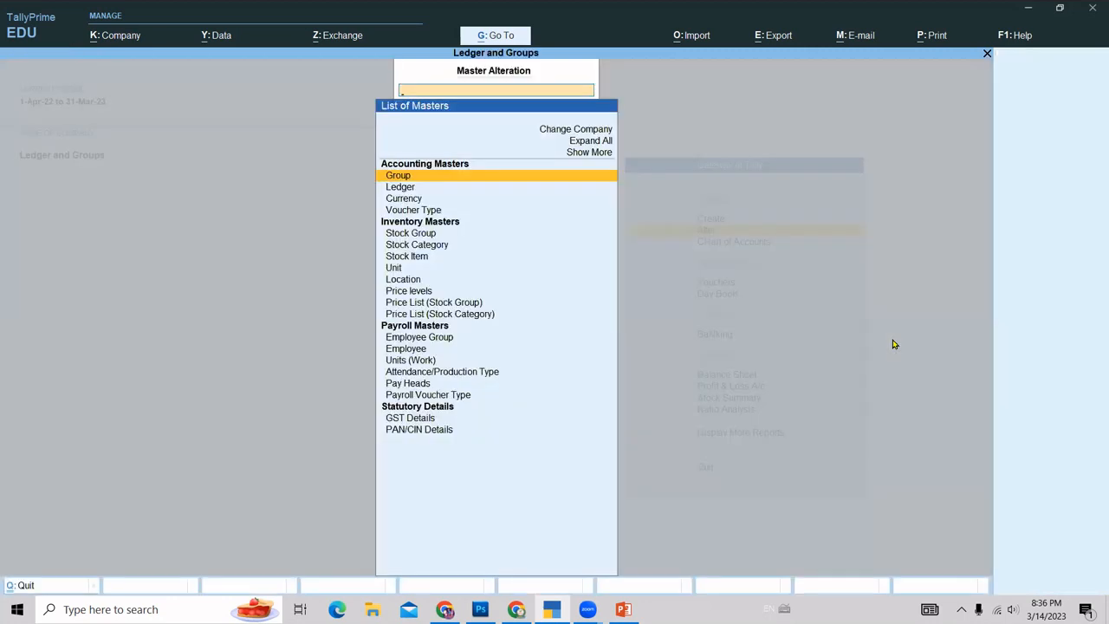
pyautogui.press('Down')
pyautogui.press('Return')
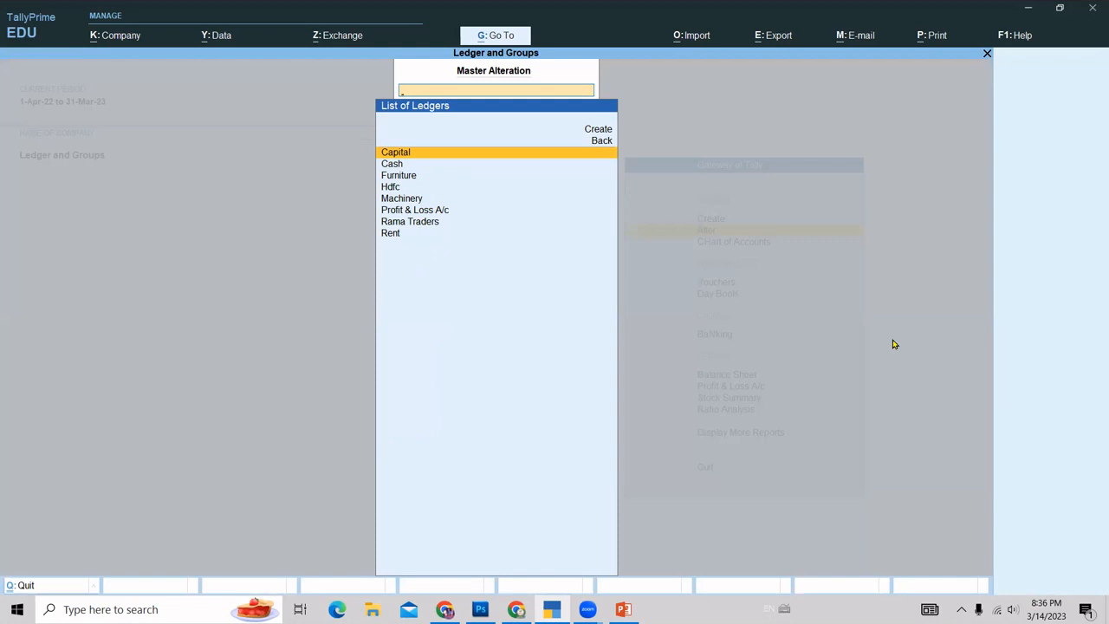
pyautogui.press('Down')
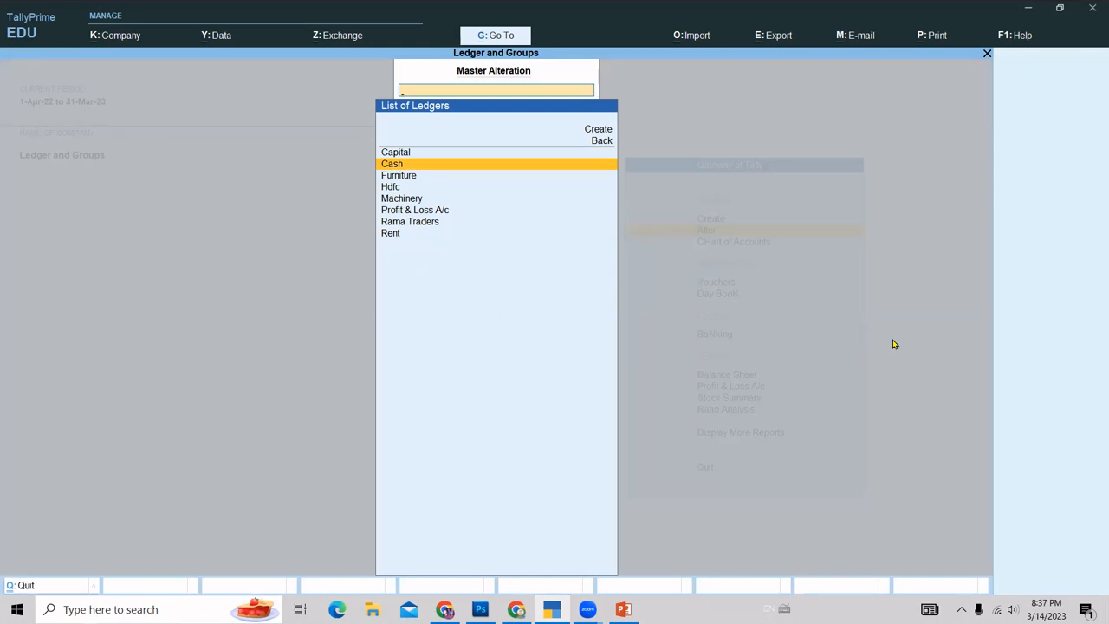
pyautogui.press('Return')
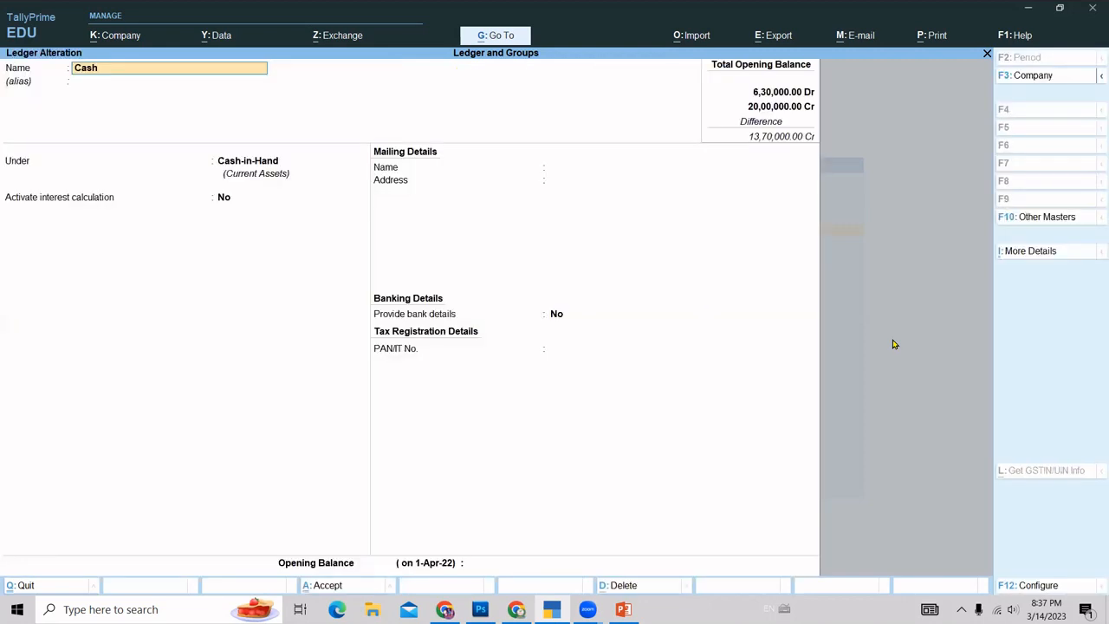
# Keep the Cash ledger's other details, set its opening balance to 2,50,000 Dr and save the change.
pyautogui.press('Return')
pyautogui.press('Return')
pyautogui.press('Return')
pyautogui.press('Return')
pyautogui.press('Return')
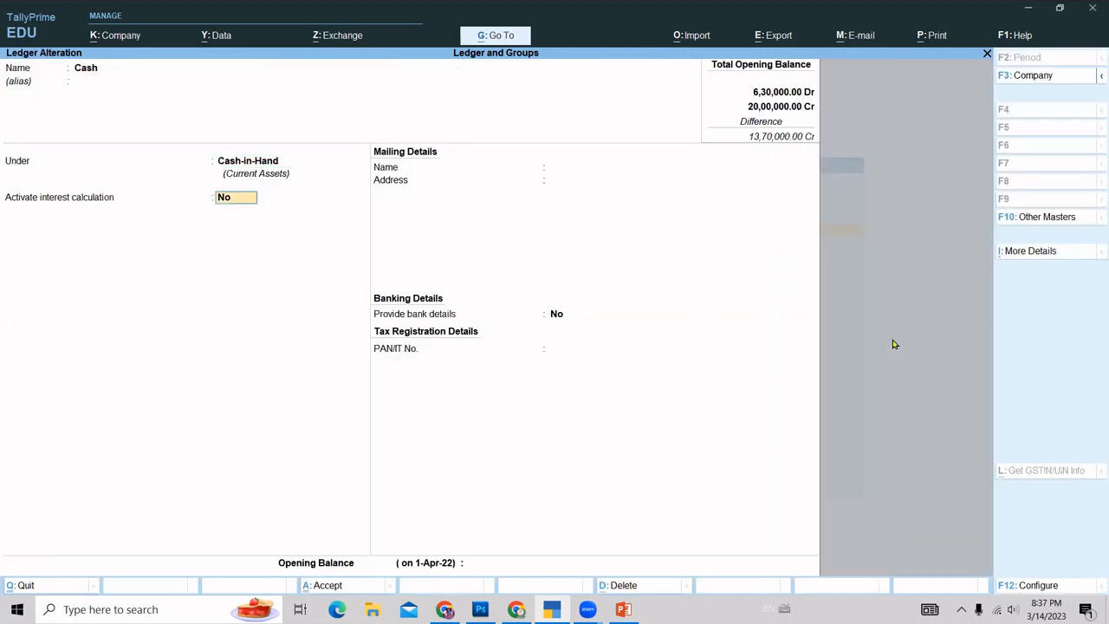
pyautogui.press('Return')
pyautogui.press('Escape')
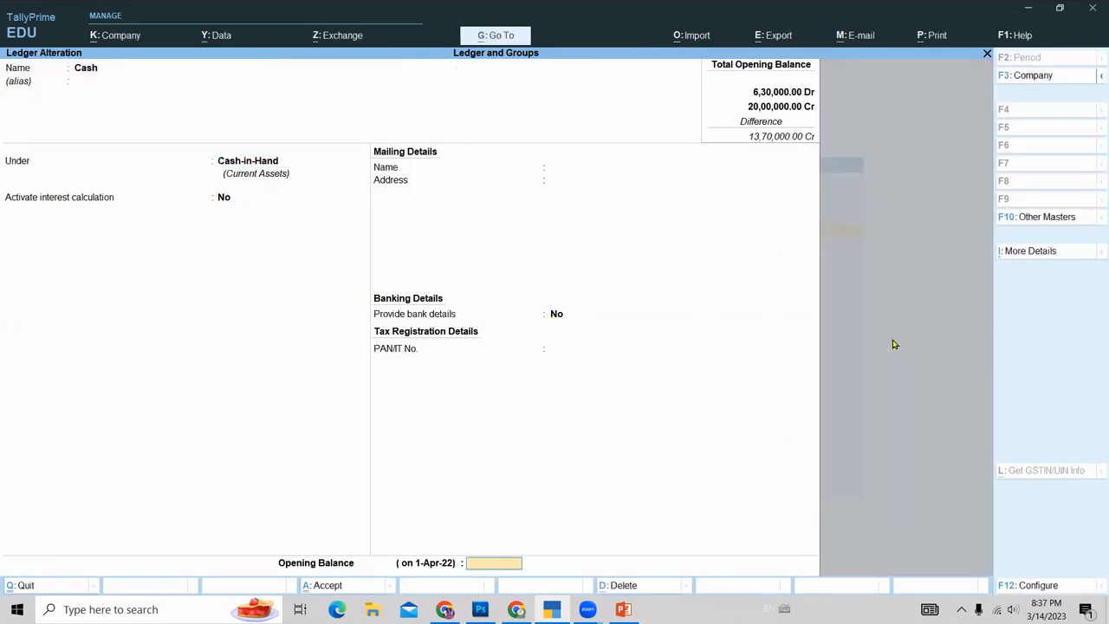
pyautogui.write('250000')
pyautogui.press('Return')
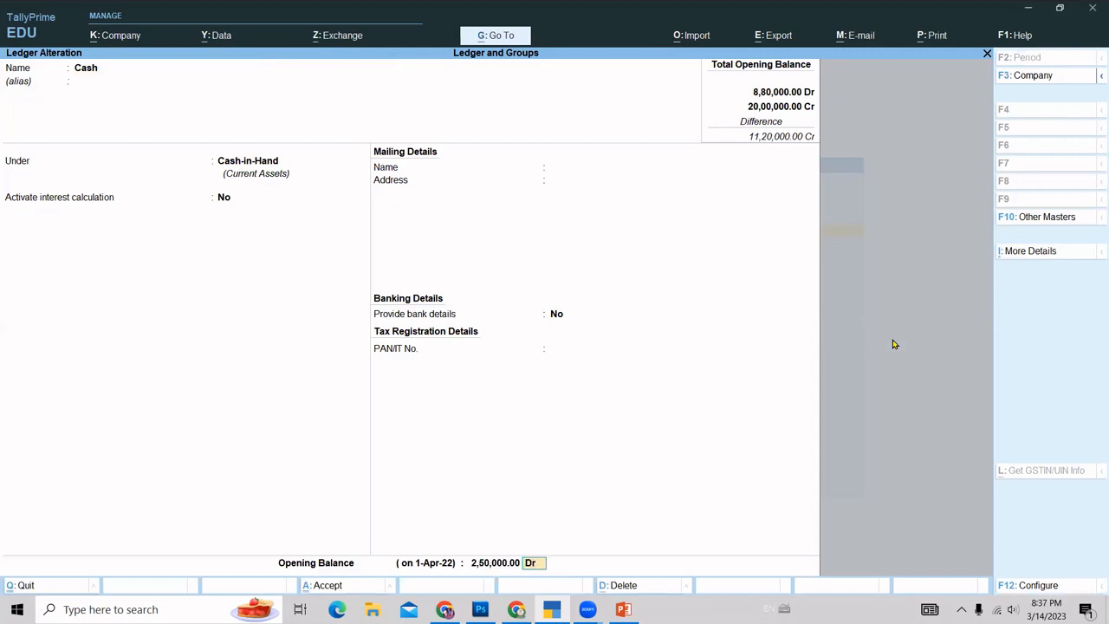
pyautogui.press('Return')
pyautogui.press('Return')
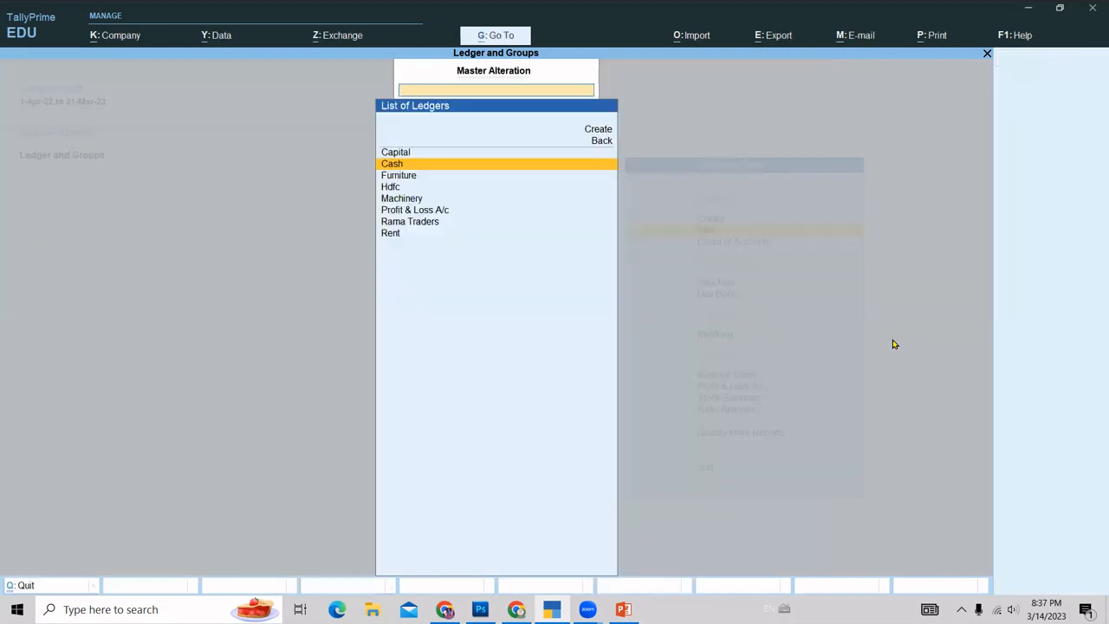
# Set the Furniture ledger's opening balance to 1,40,000 Dr, keep its other details and save the change.
pyautogui.press('Down')
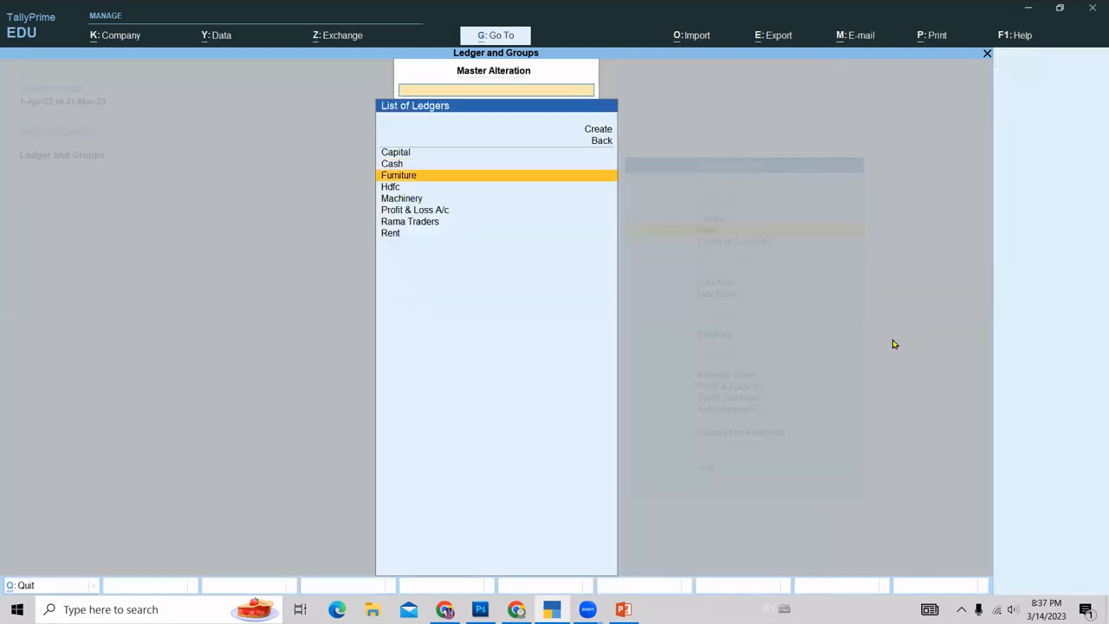
pyautogui.press('Return')
pyautogui.press('Return')
pyautogui.press('Return')
pyautogui.press('Return')
pyautogui.press('Return')
pyautogui.press('Return')
pyautogui.press('Return')
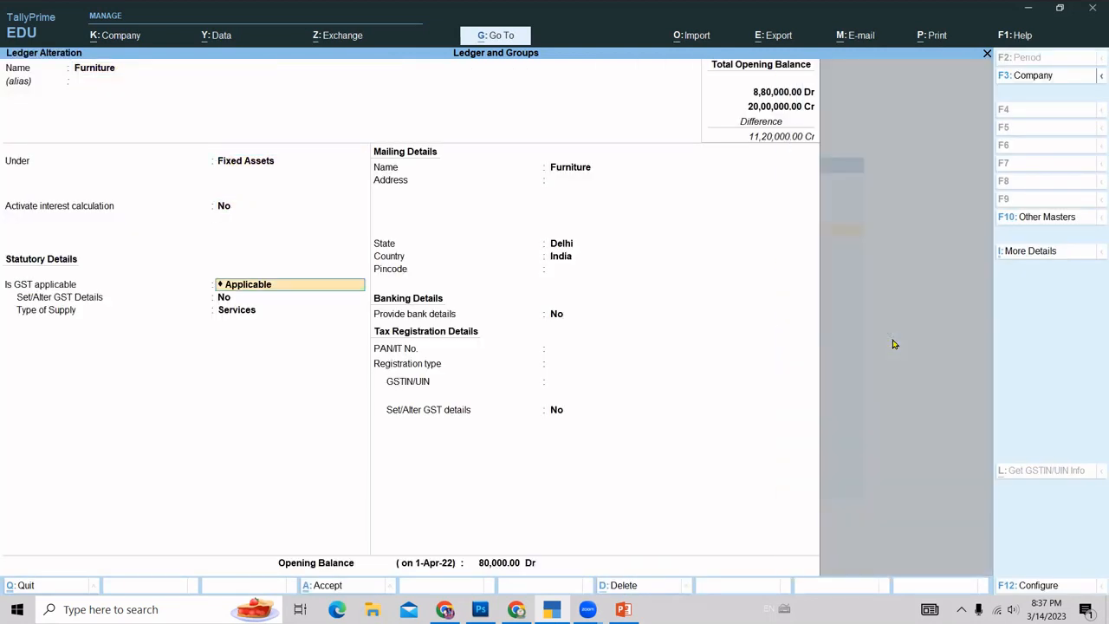
pyautogui.press('Return')
pyautogui.press('Return')
pyautogui.press('Return')
pyautogui.press('Return')
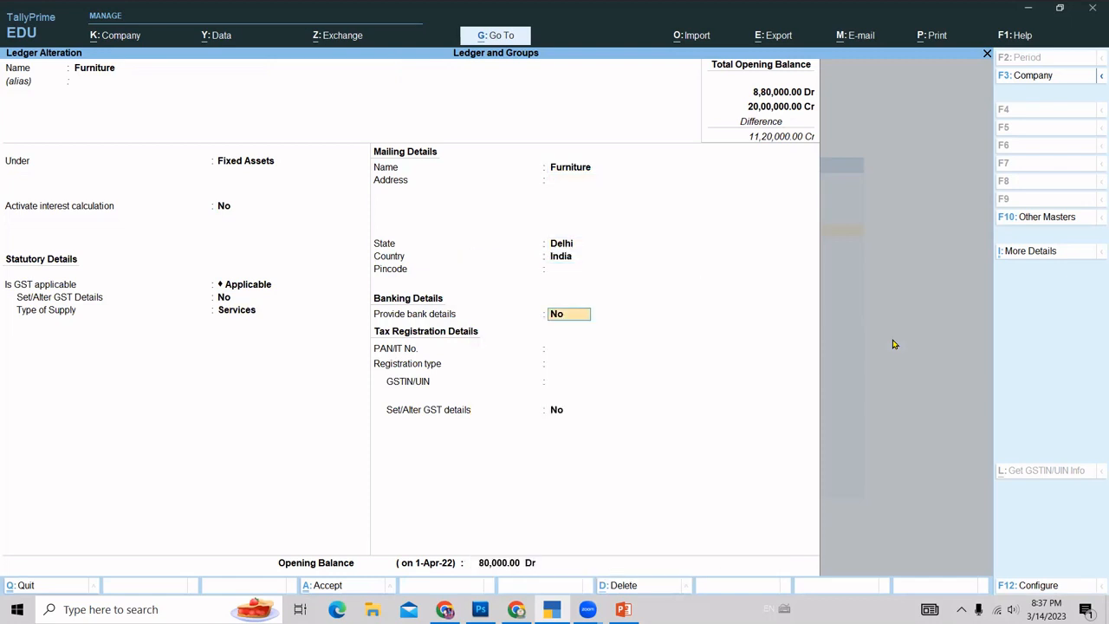
pyautogui.write('1')
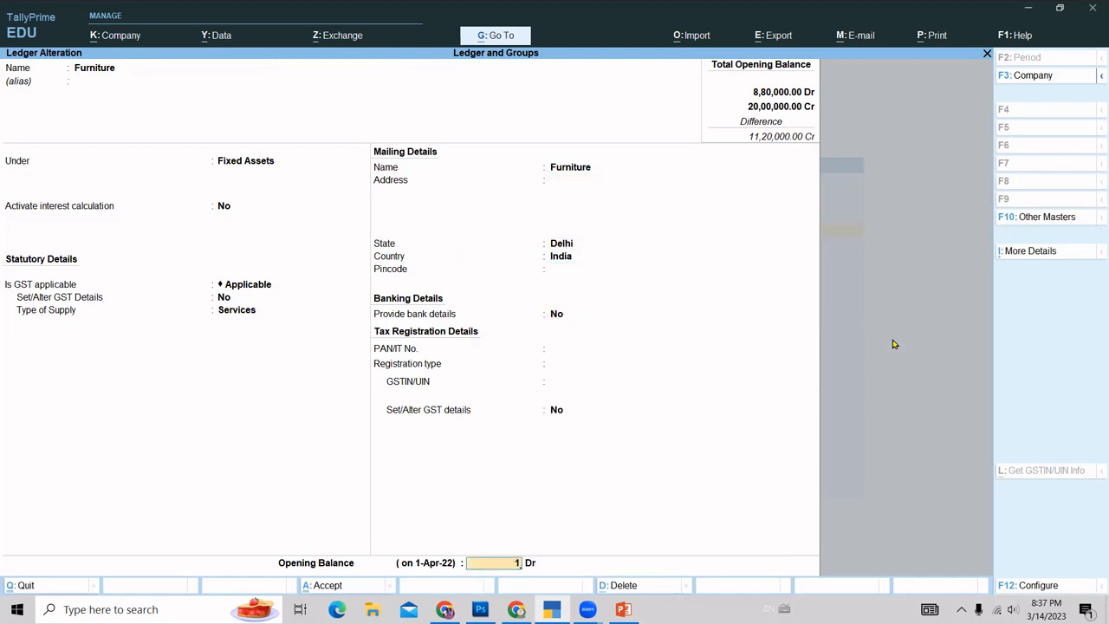
pyautogui.write(',40,000')
pyautogui.press('Return')
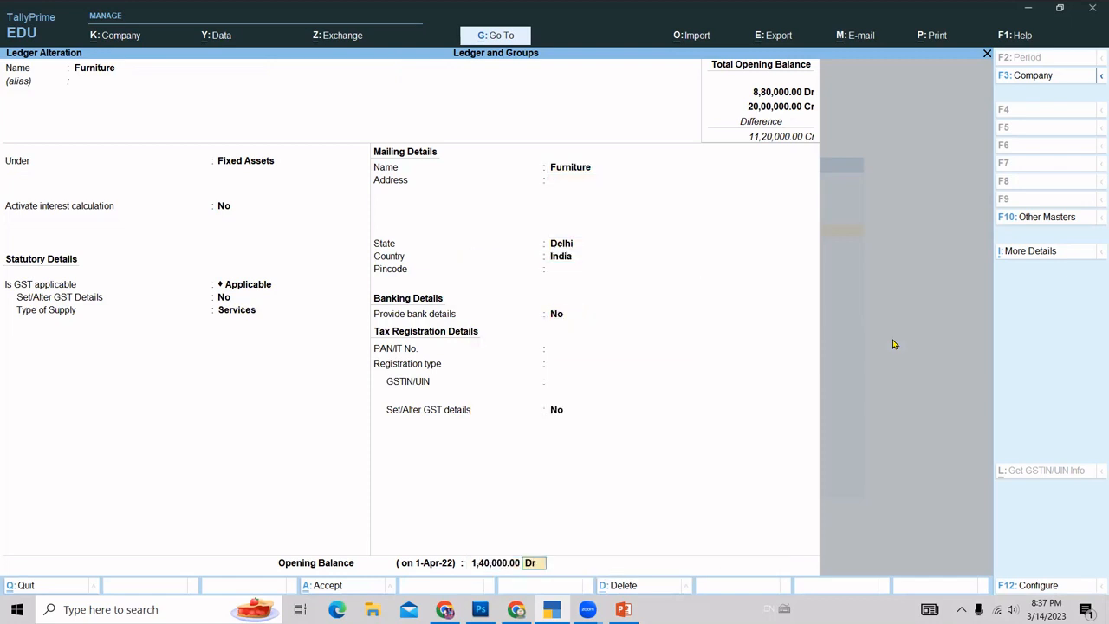
pyautogui.press('Return')
pyautogui.press('Return')
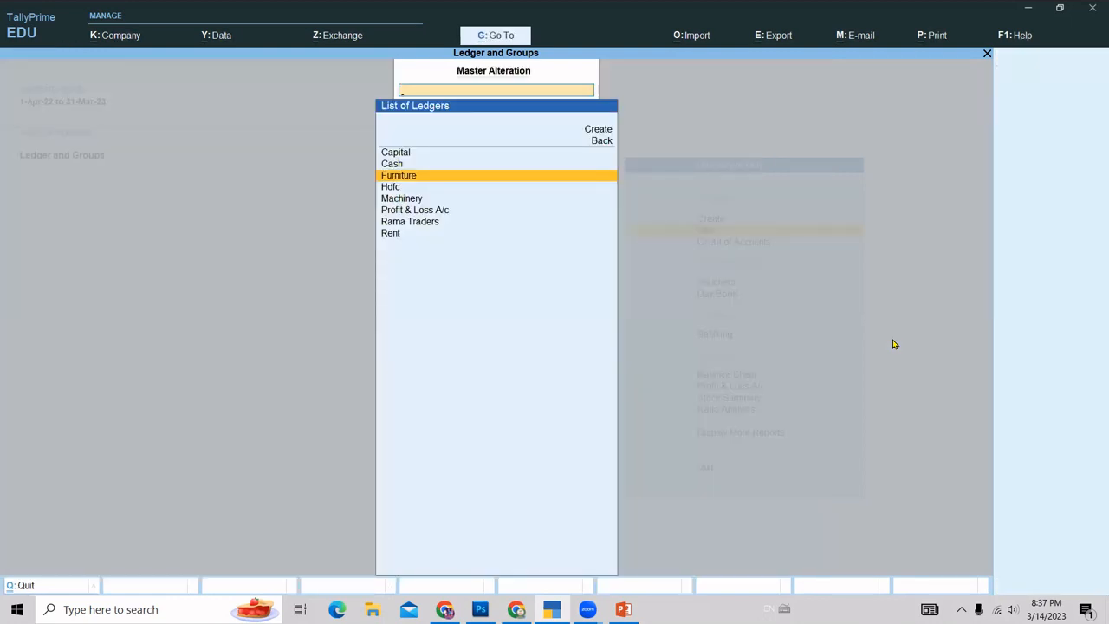
# Leave the ledger list, start a new group from the group masters and name it Creditor-North without an alias.
pyautogui.press('Escape')
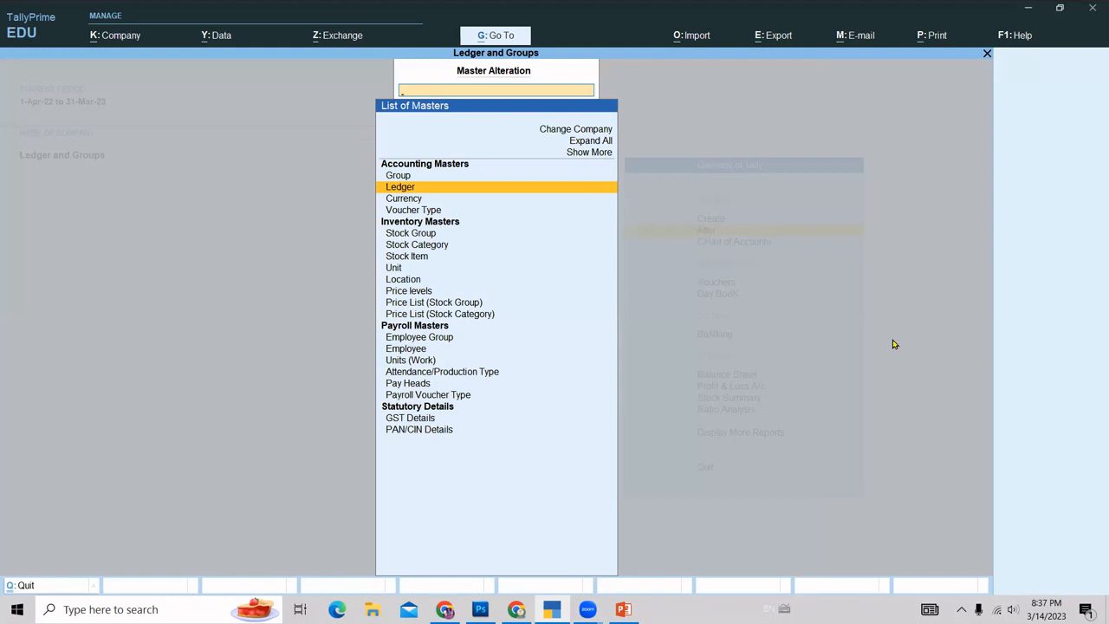
pyautogui.press('Up')
pyautogui.press('Return')
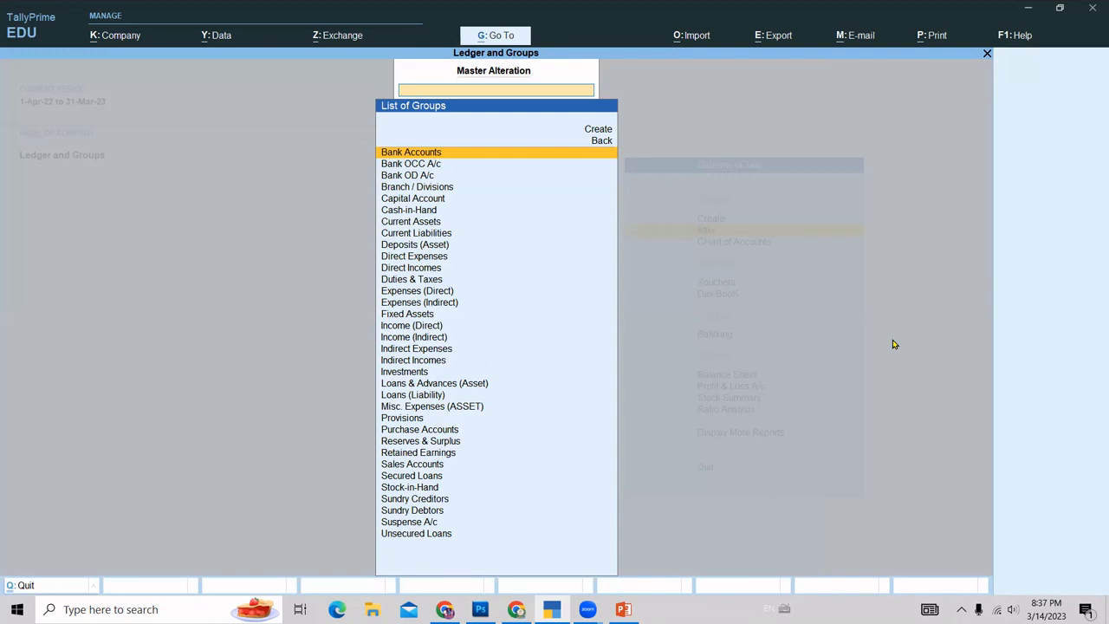
pyautogui.press('Up')
pyautogui.press('Up')
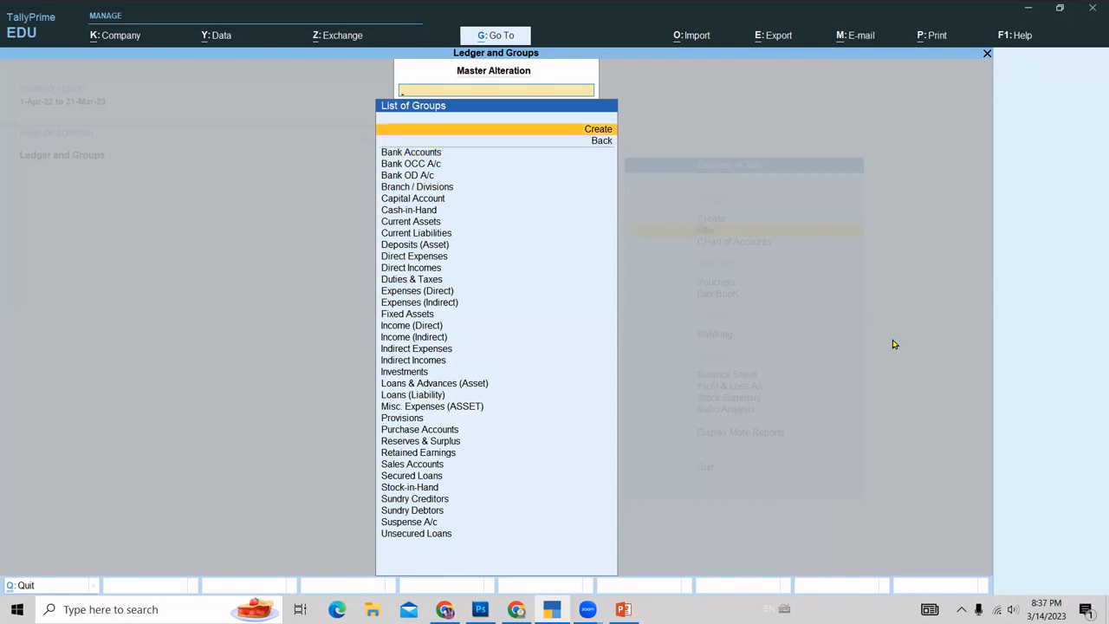
pyautogui.press('Return')
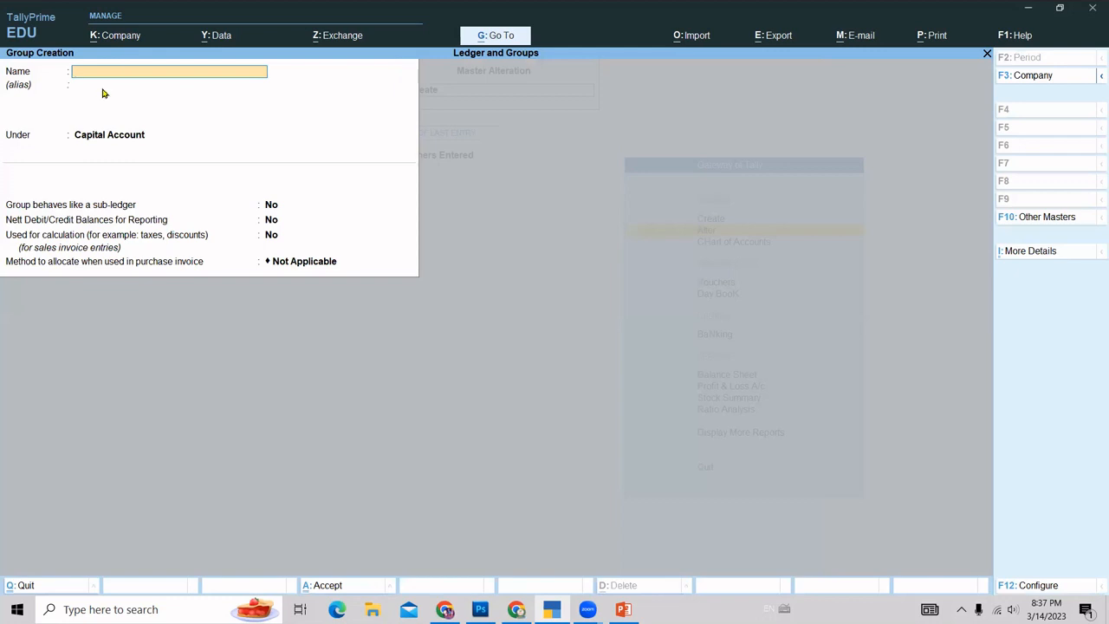
pyautogui.write('Creditor-North')
pyautogui.press('Return')
pyautogui.press('Return')
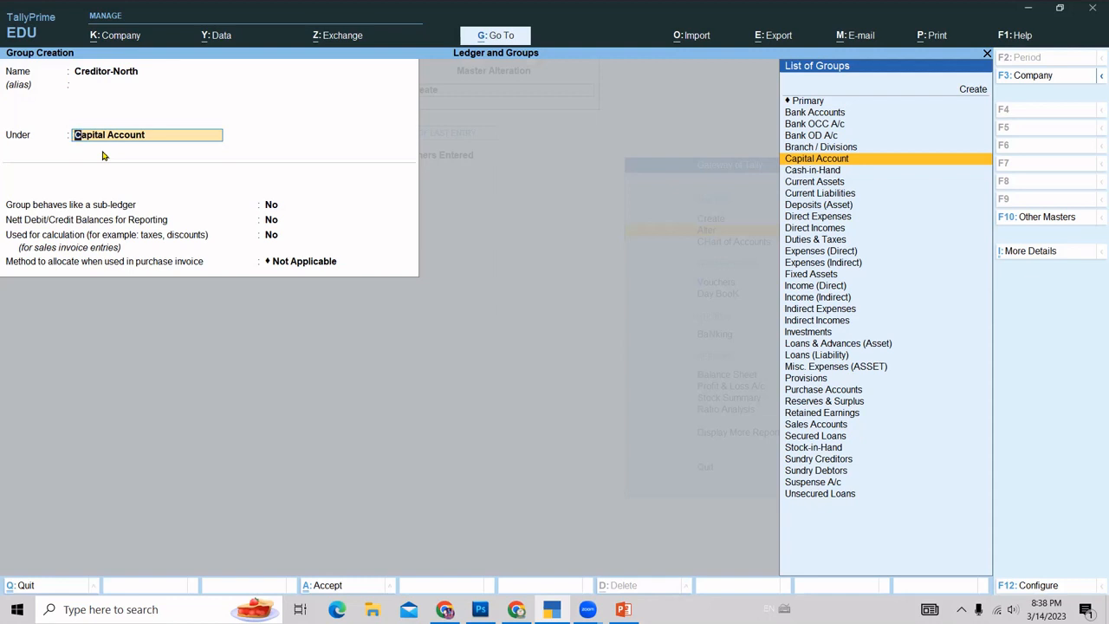
# Place the Creditor-North group under Sundry Creditors, keep the remaining settings at their defaults and save it.
pyautogui.write('Sun')
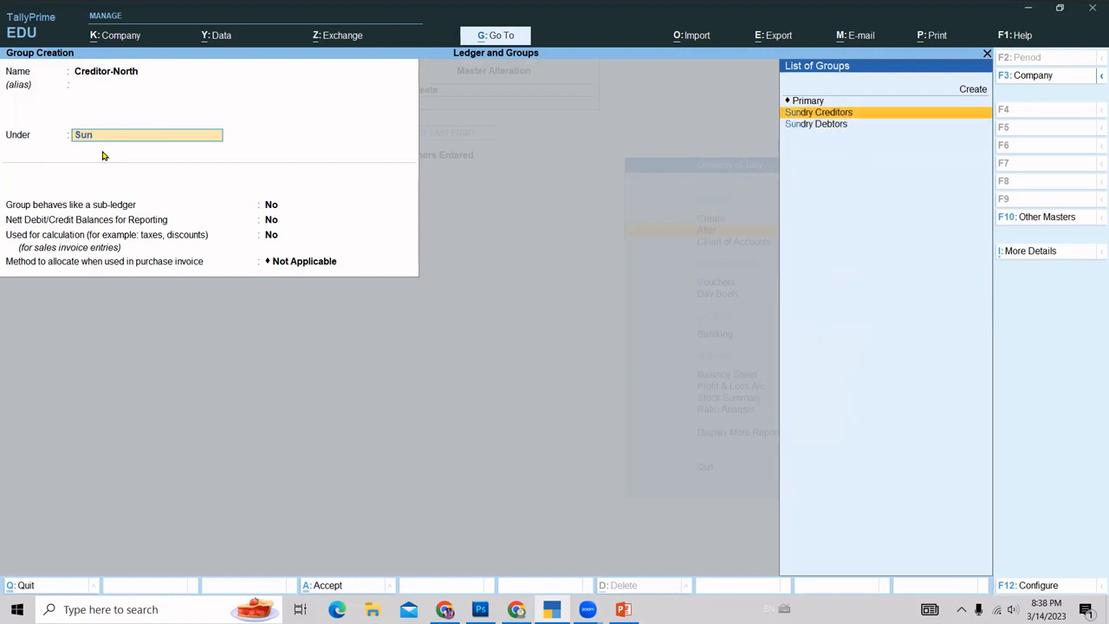
pyautogui.press('Return')
pyautogui.press('Return')
pyautogui.press('Return')
pyautogui.press('Return')
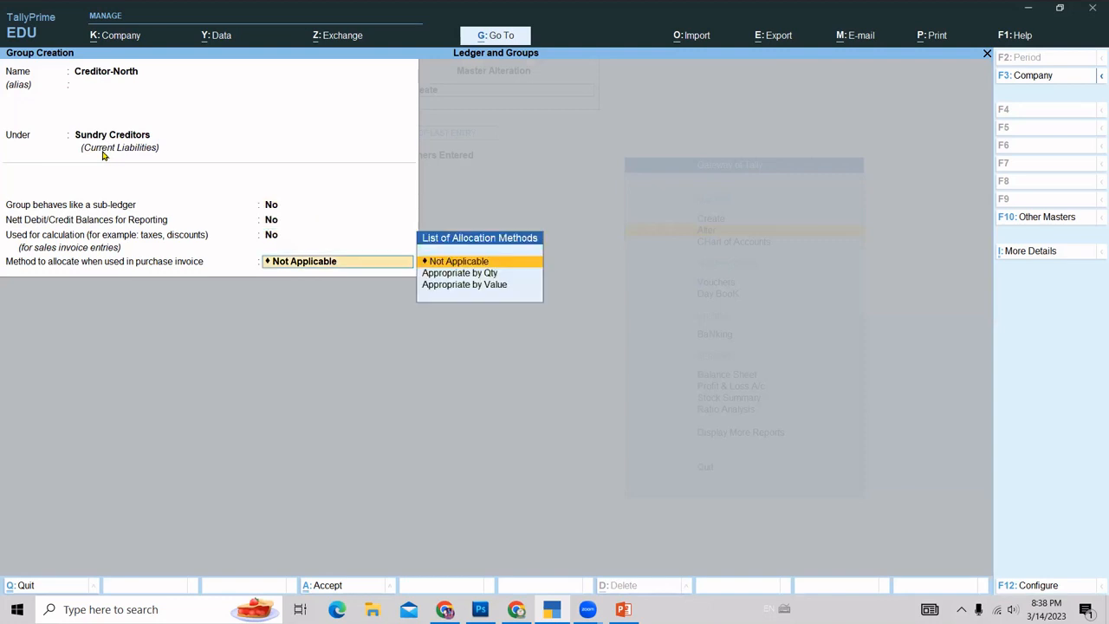
pyautogui.press('Return')
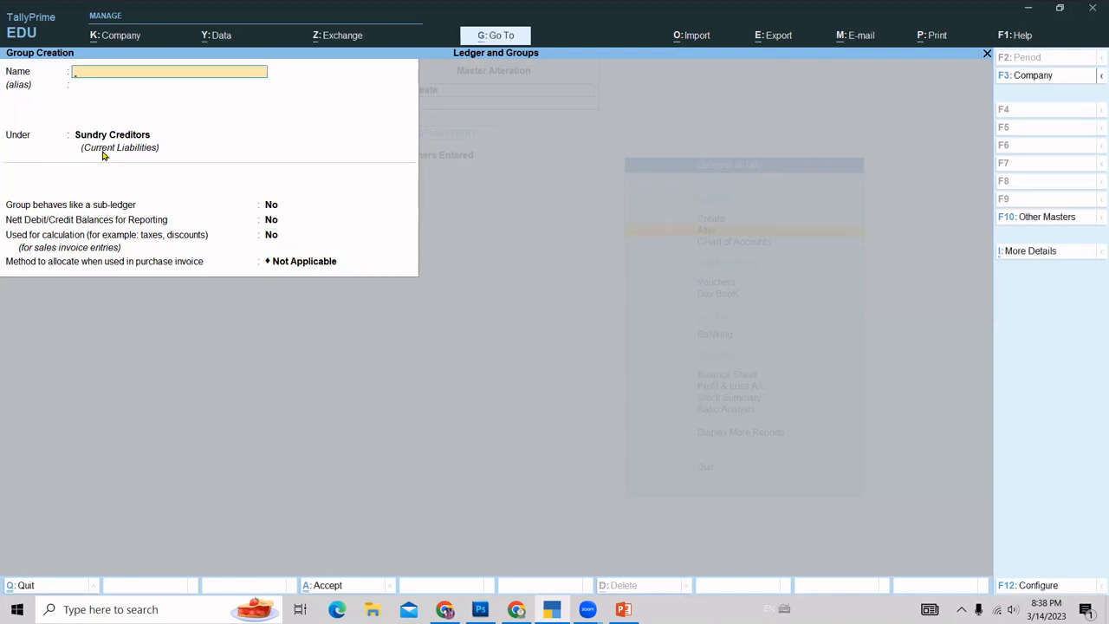
# Create a Creditor-East group under Sundry Creditors with the default settings, save it and return to the Gateway of Tally.
pyautogui.write('Eas')
pyautogui.press('BackSpace')
pyautogui.press('BackSpace')
pyautogui.press('BackSpace')
pyautogui.write('Creditor-Ea')
pyautogui.press('Return')
pyautogui.press('Return')
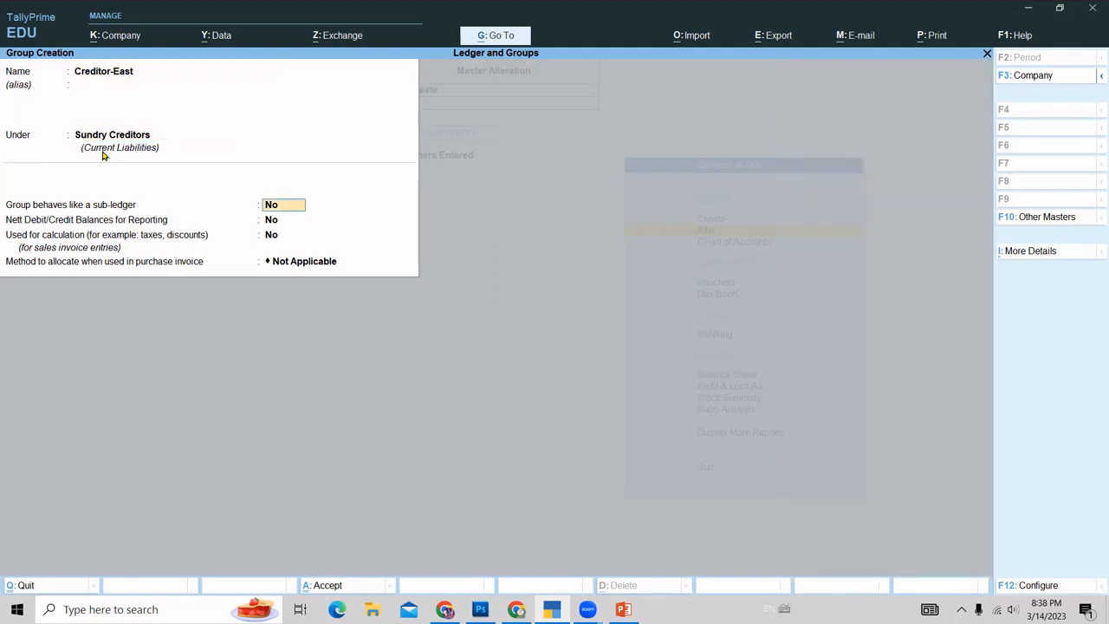
pyautogui.press('Return')
pyautogui.press('Return')
pyautogui.press('Return')
pyautogui.press('Return')
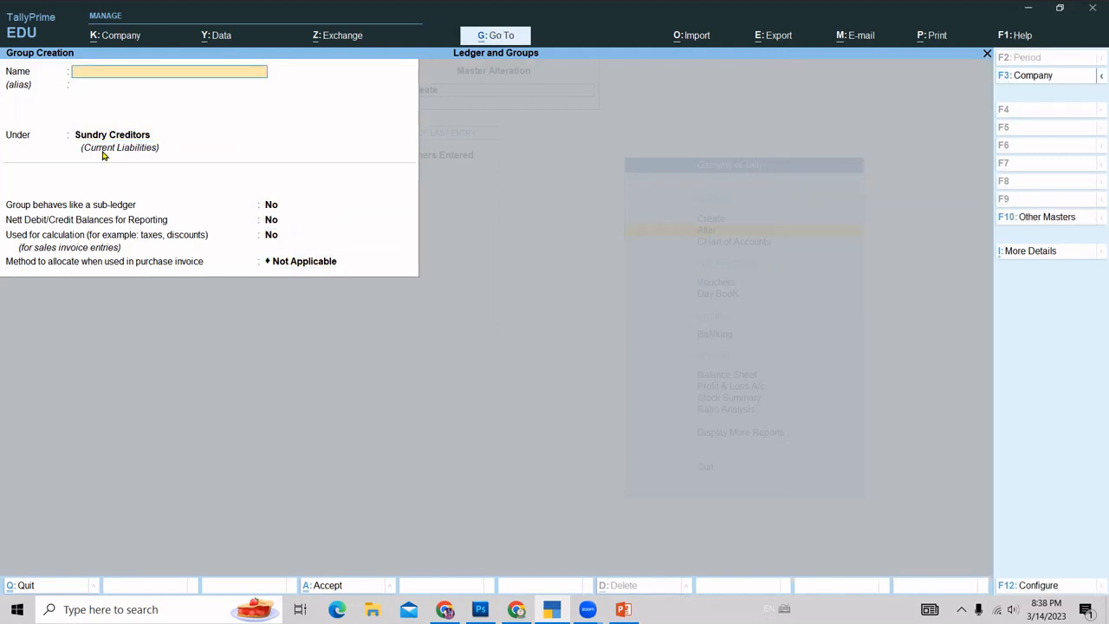
pyautogui.press('Escape')
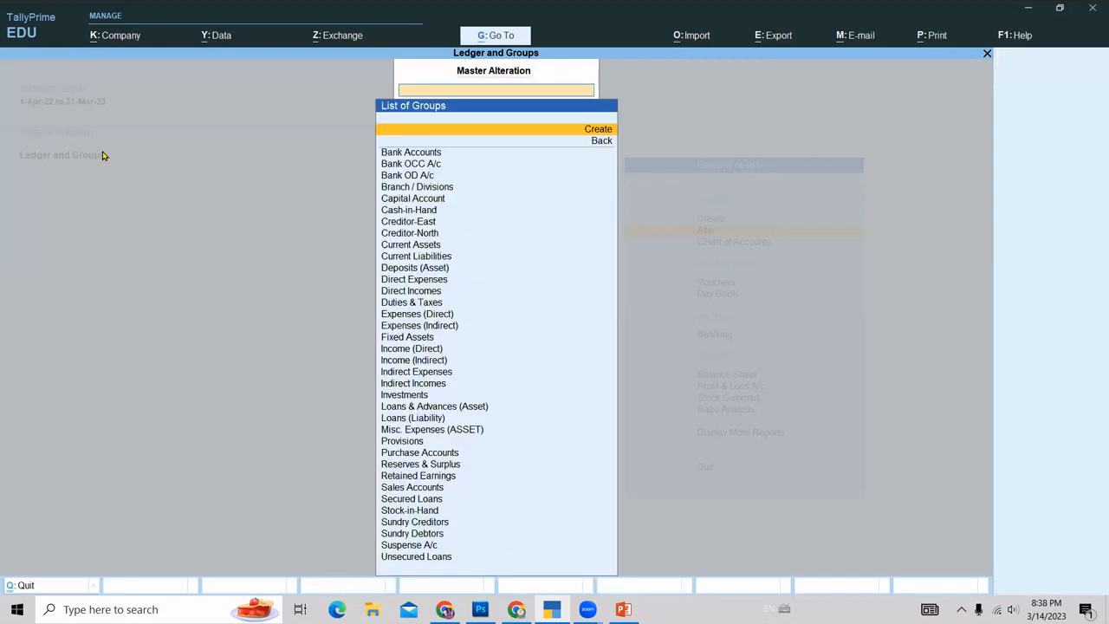
pyautogui.press('Escape')
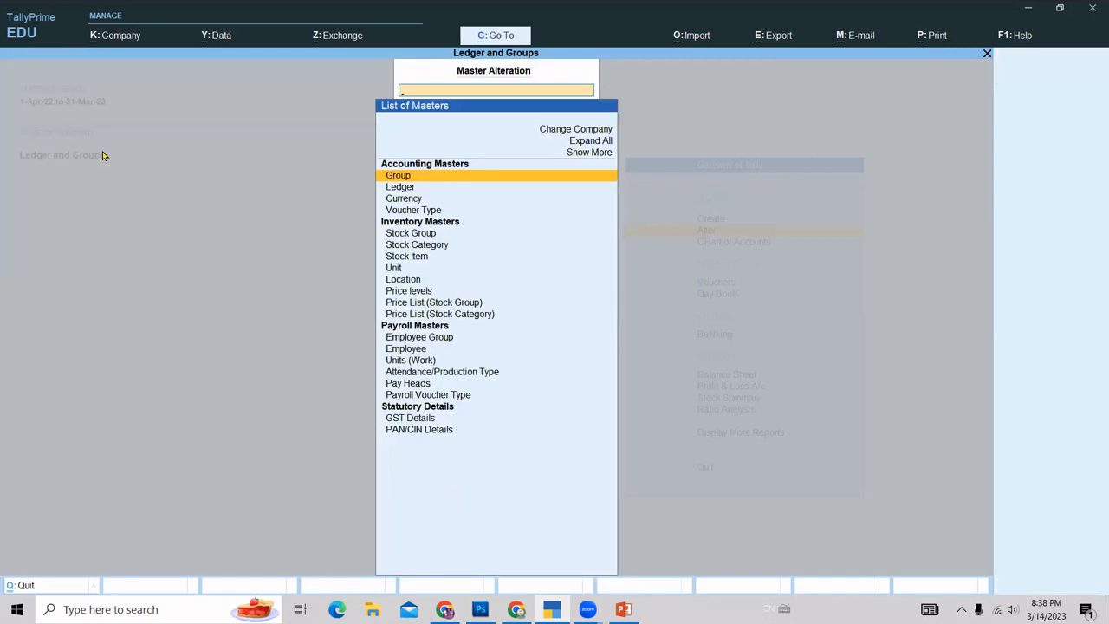
pyautogui.press('Escape')
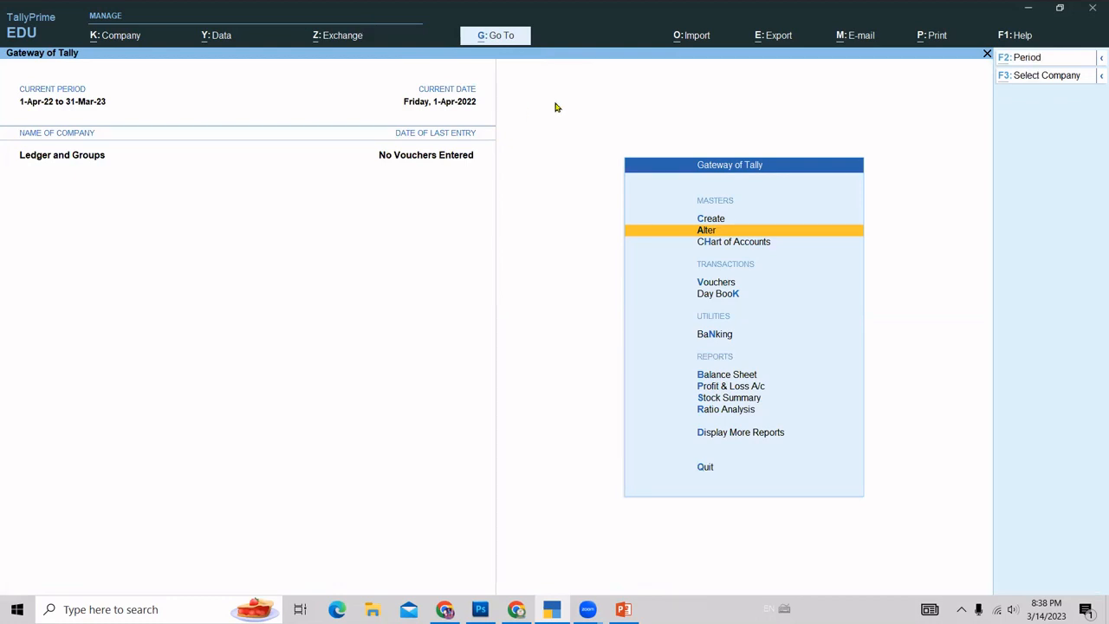
# Open the list of groups in the Chart of Accounts.
pyautogui.hotkey('alt', 'g')
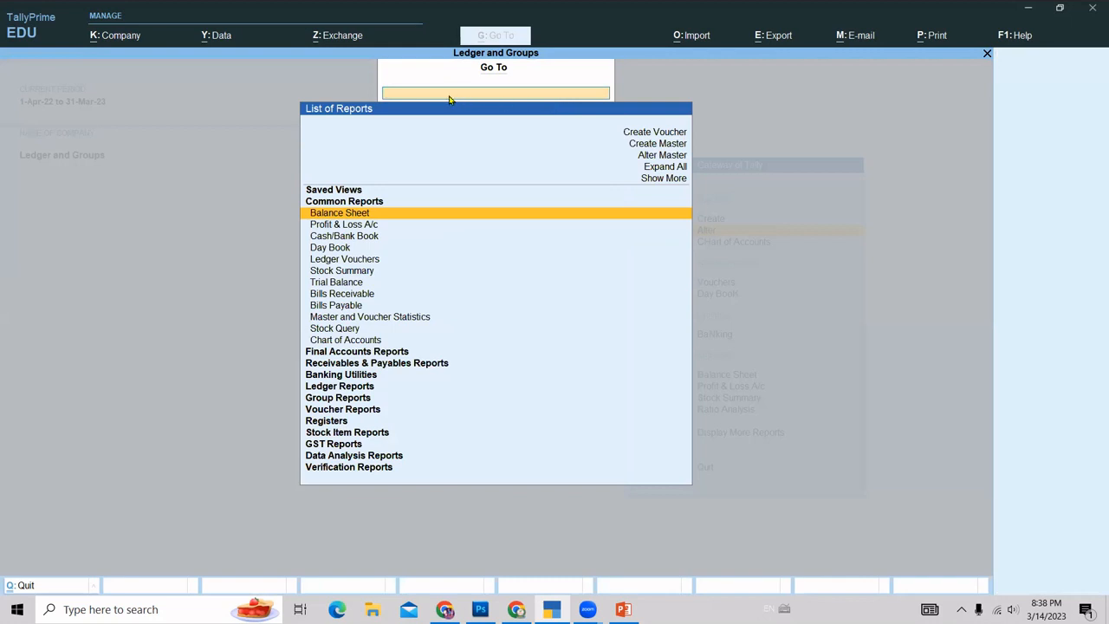
pyautogui.write('Char')
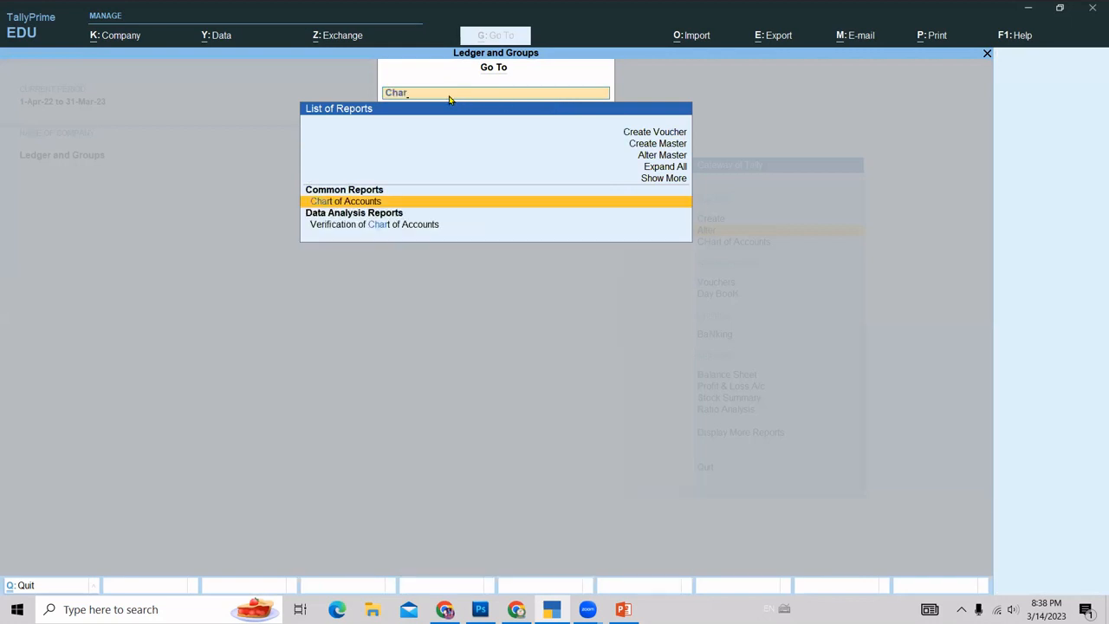
pyautogui.press('Return')
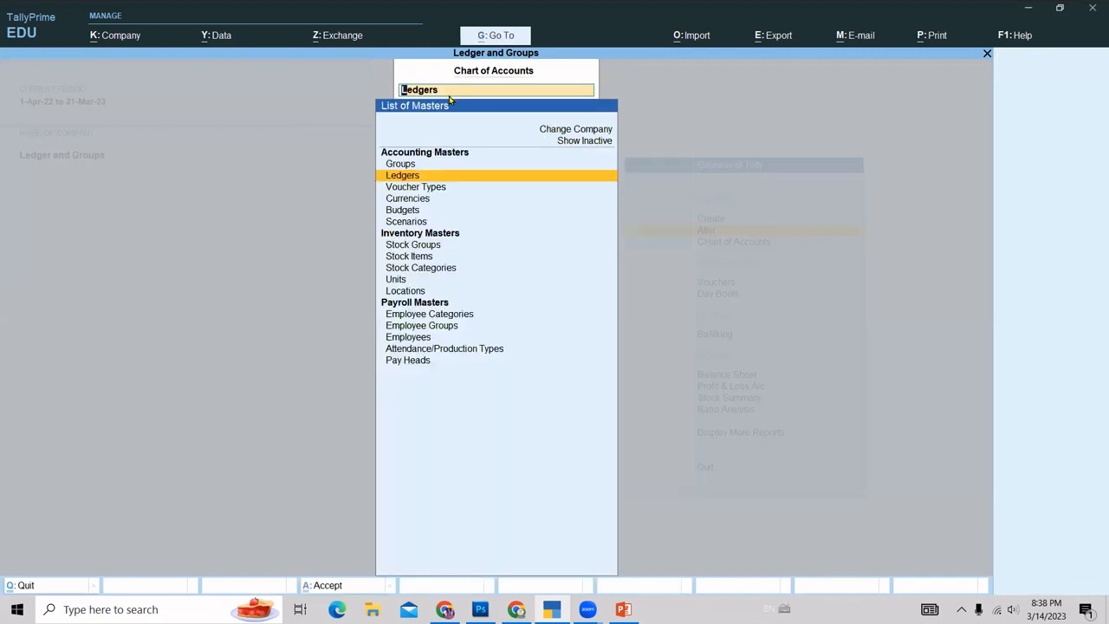
pyautogui.press('Up')
pyautogui.press('Return')
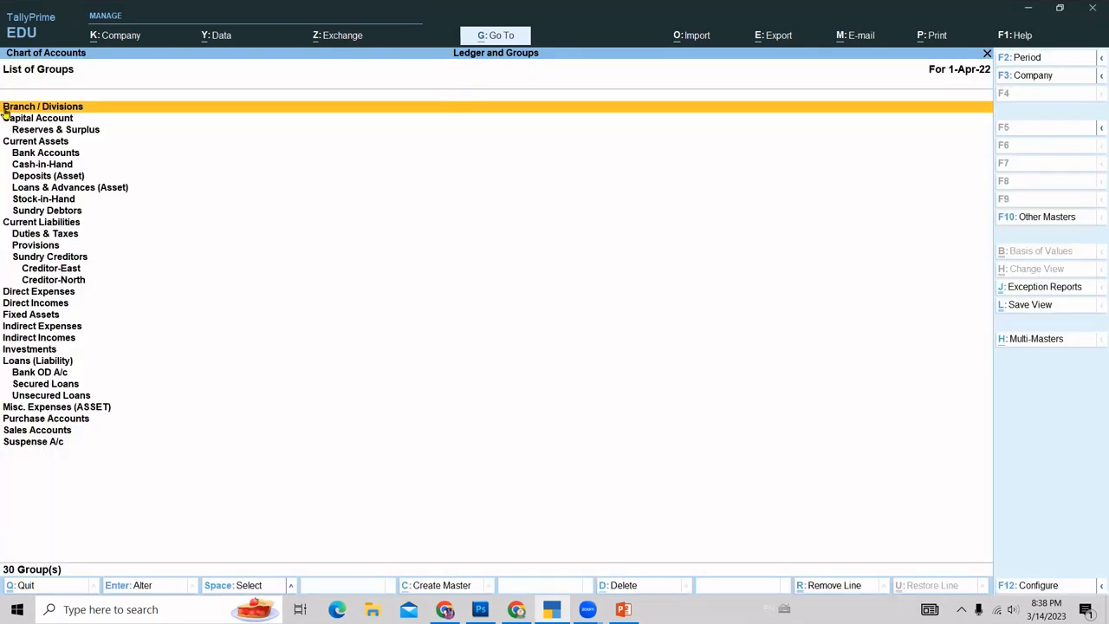
# Examine Sundry Creditors with its Creditor-East and Creditor-North subgroups, then close the Chart of Accounts.
pyautogui.click(40, 259)
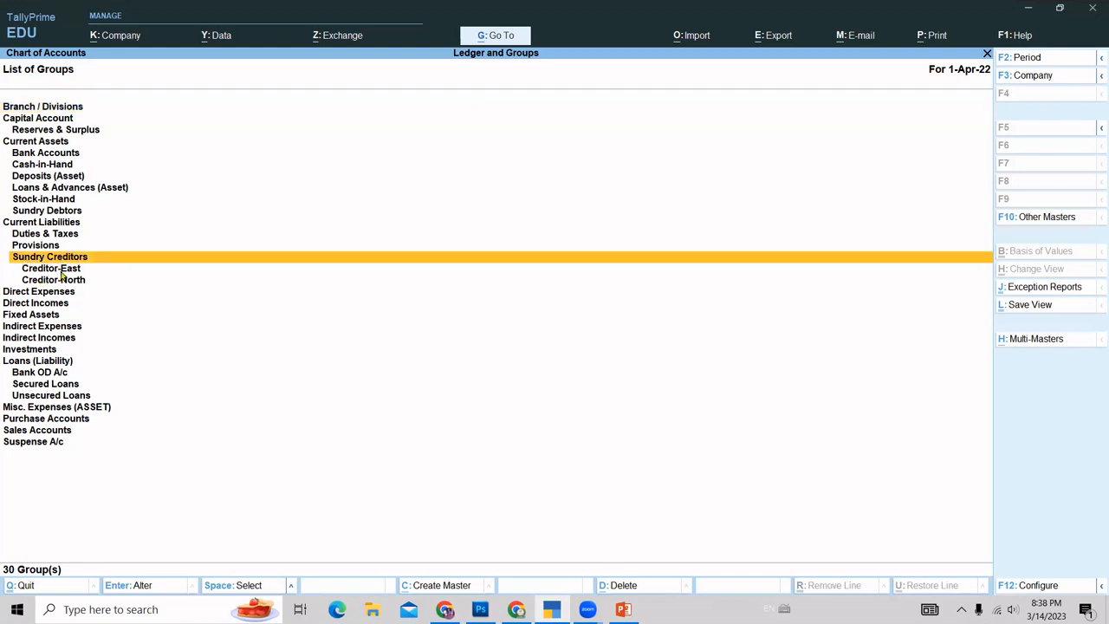
pyautogui.click(61, 272)
pyautogui.click(75, 283)
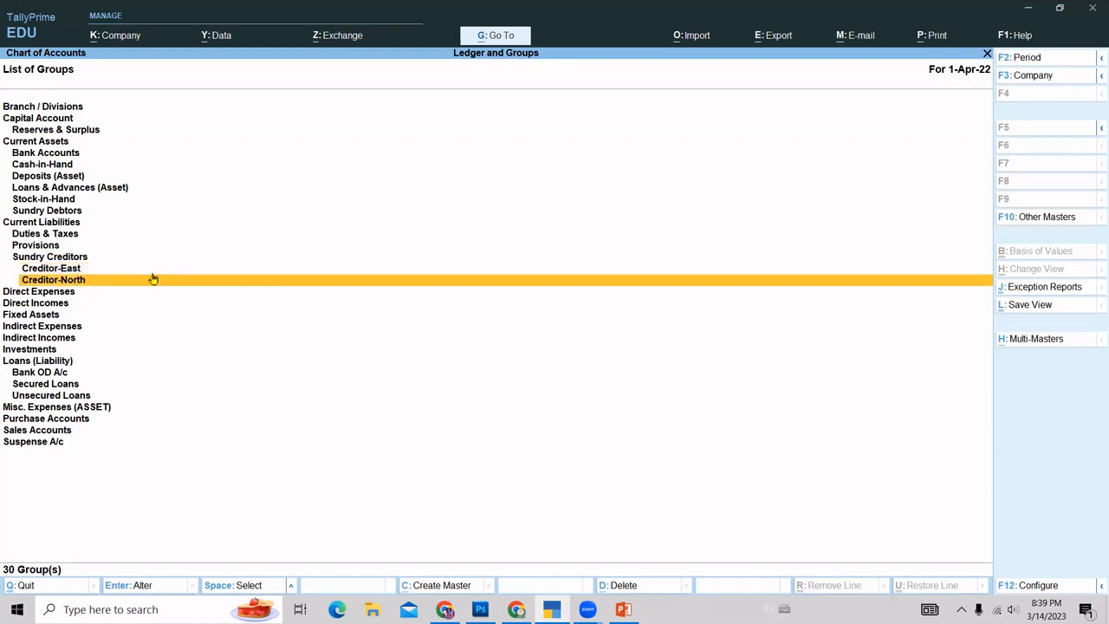
pyautogui.press('Escape')
pyautogui.press('Escape')
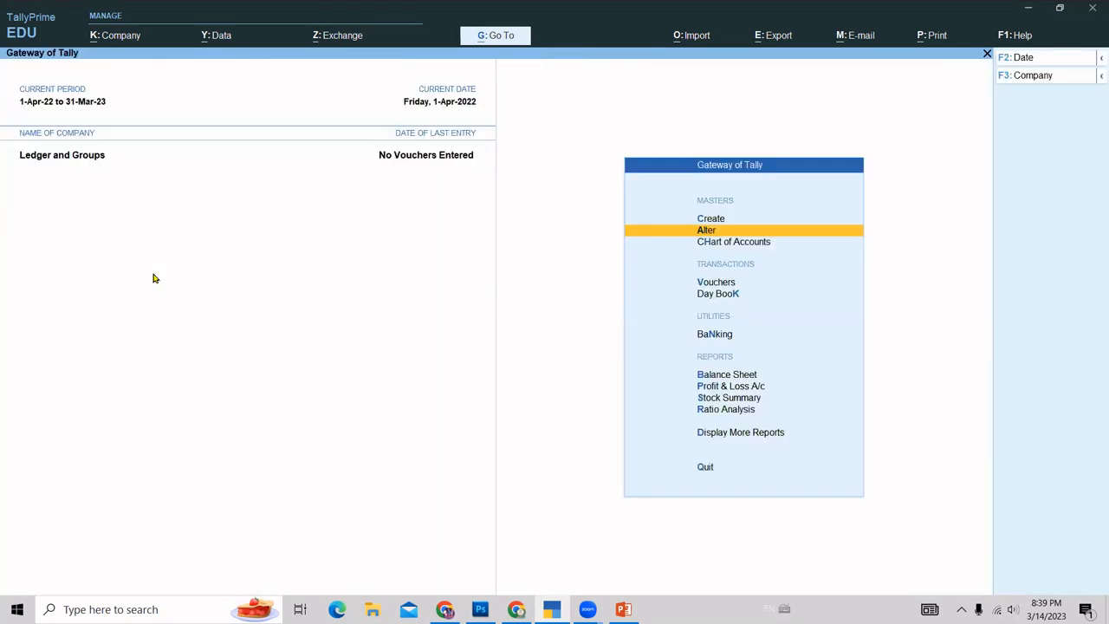
# Open the existing Rama Traders ledger for alteration.
pyautogui.press('Return')
pyautogui.press('Down')
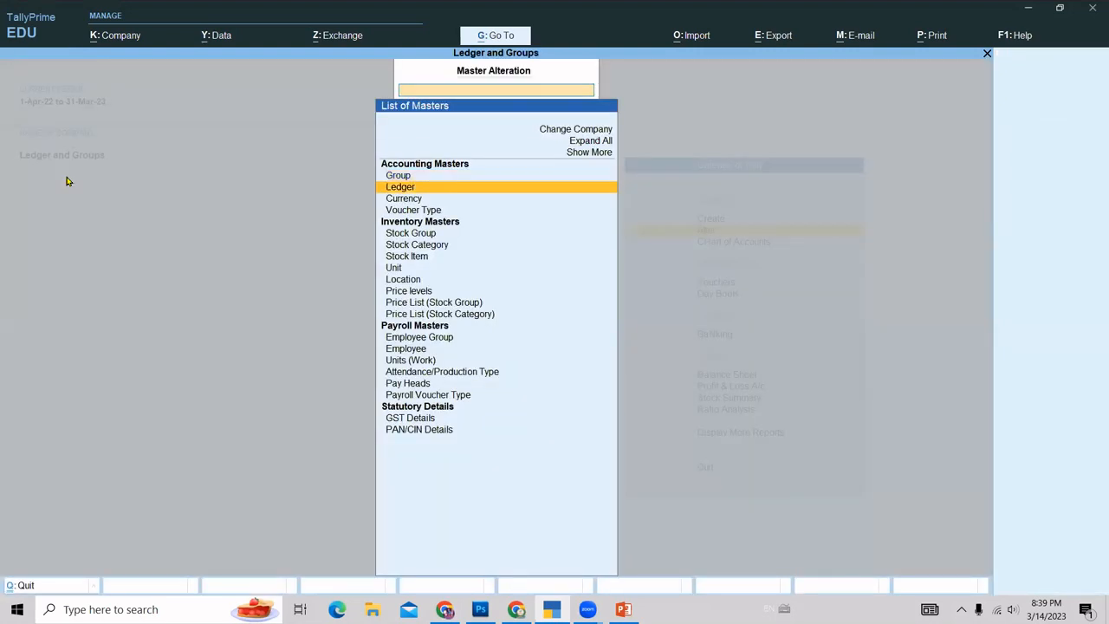
pyautogui.press('Return')
pyautogui.press('Down')
pyautogui.press('Down')
pyautogui.press('Down')
pyautogui.press('Down')
pyautogui.press('Down')
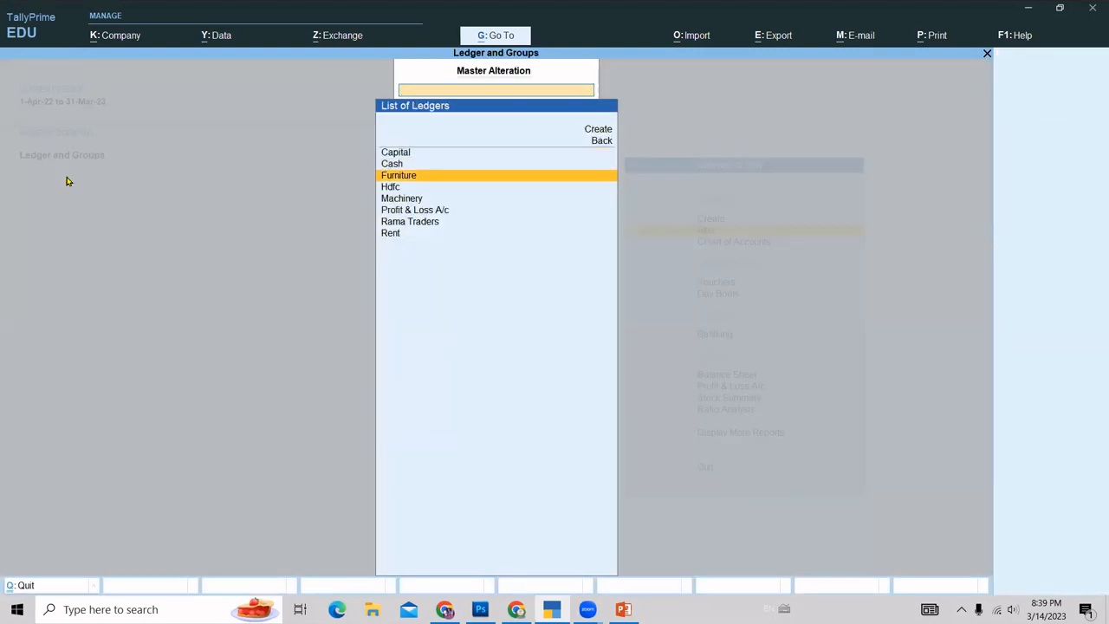
pyautogui.press('Down')
pyautogui.press('Return')
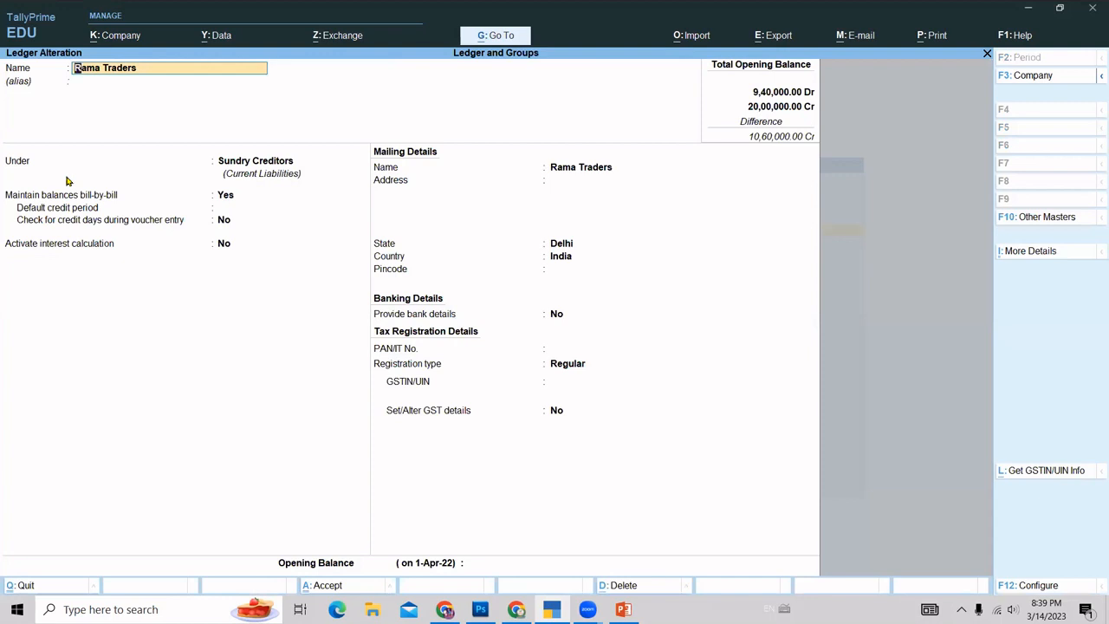
# Move the Rama Traders ledger under the Creditor-North group and save the change.
pyautogui.press('Return')
pyautogui.press('Return')
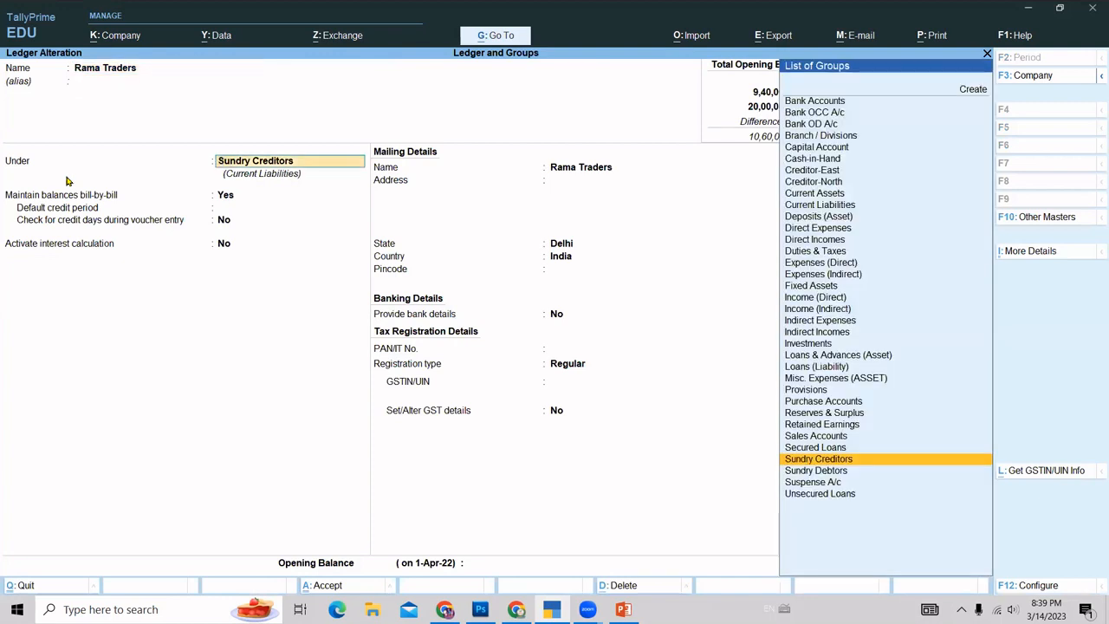
pyautogui.write('Cre')
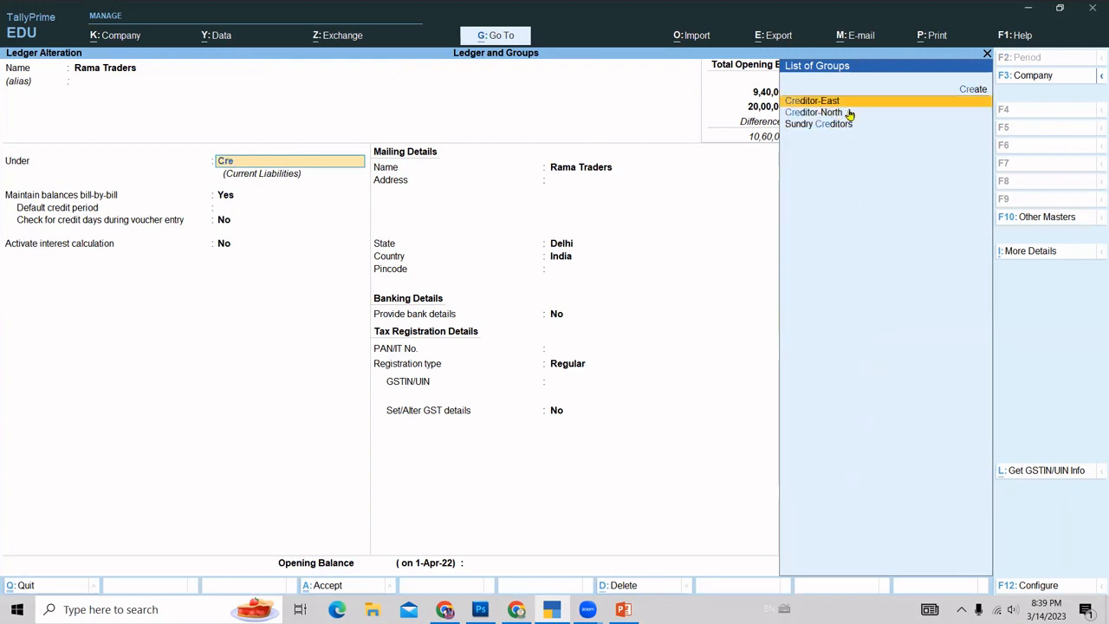
pyautogui.press('Down')
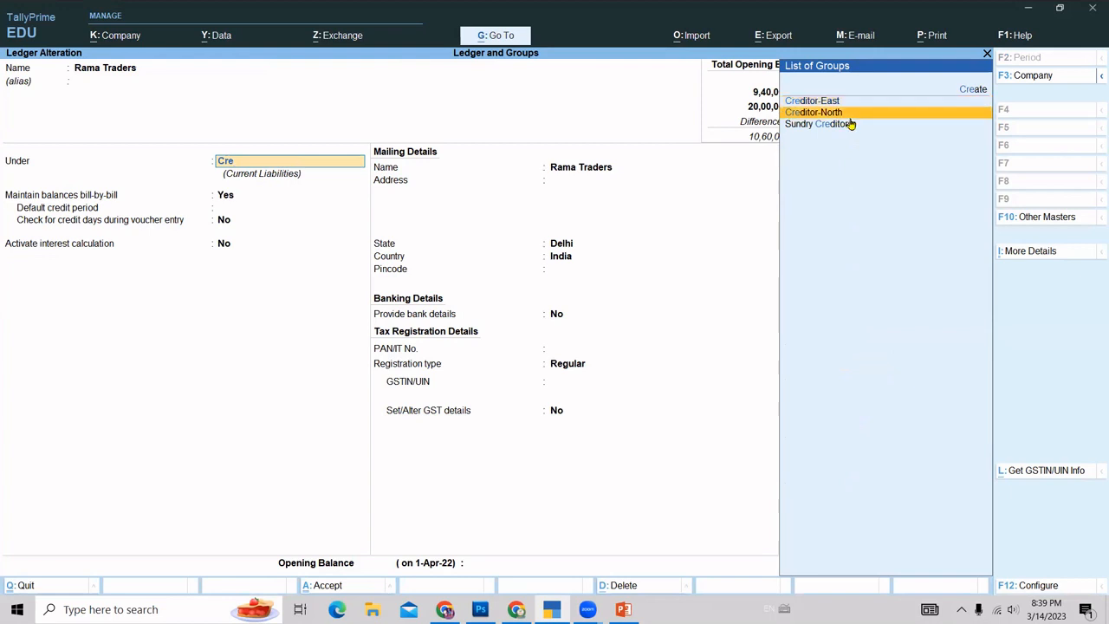
pyautogui.press('Return')
pyautogui.hotkey('ctrl', 'a')
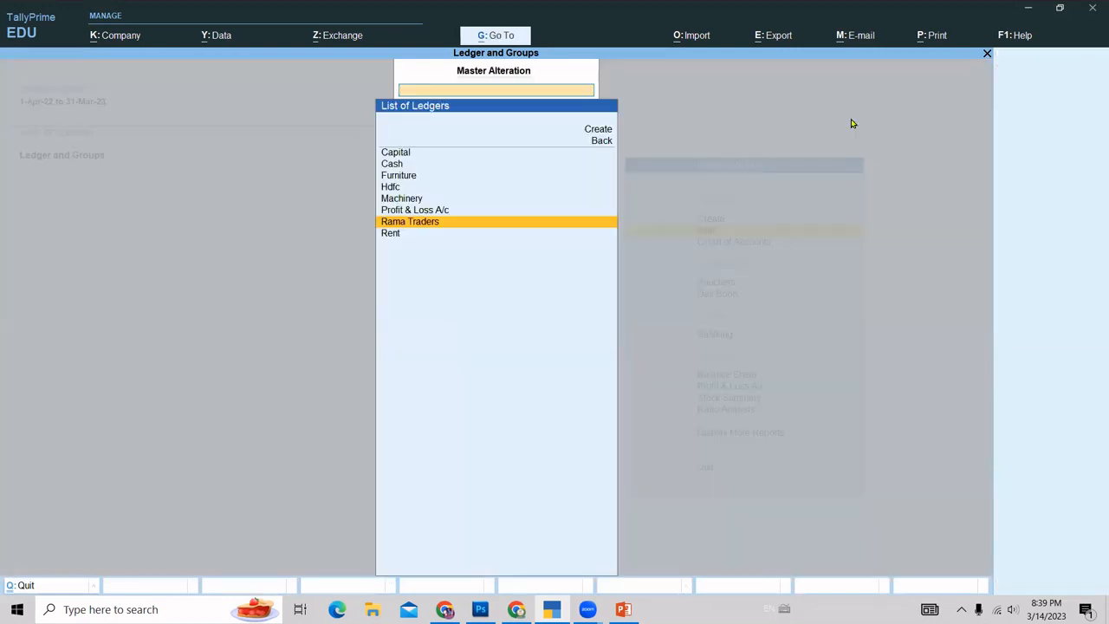
# Start a new ledger from the list of ledgers and name it Rajat Telecom.
pyautogui.press('Up')
pyautogui.press('Up')
pyautogui.press('Up')
pyautogui.press('Up')
pyautogui.press('Up')
pyautogui.press('Up')
pyautogui.press('Up')
pyautogui.press('Up')
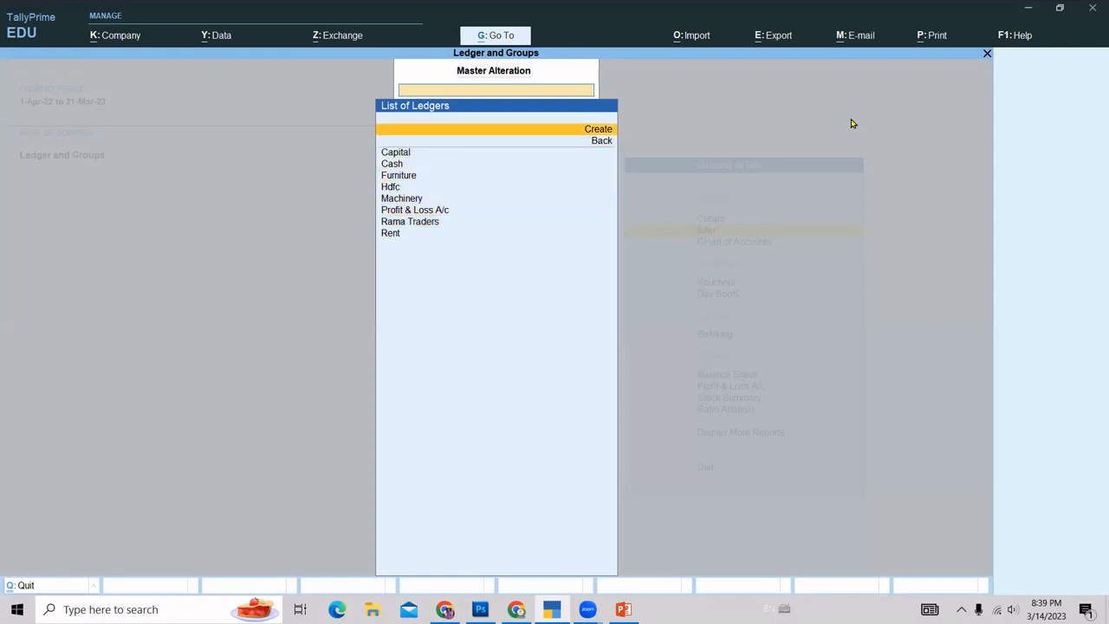
pyautogui.press('Return')
pyautogui.write('Rajat')
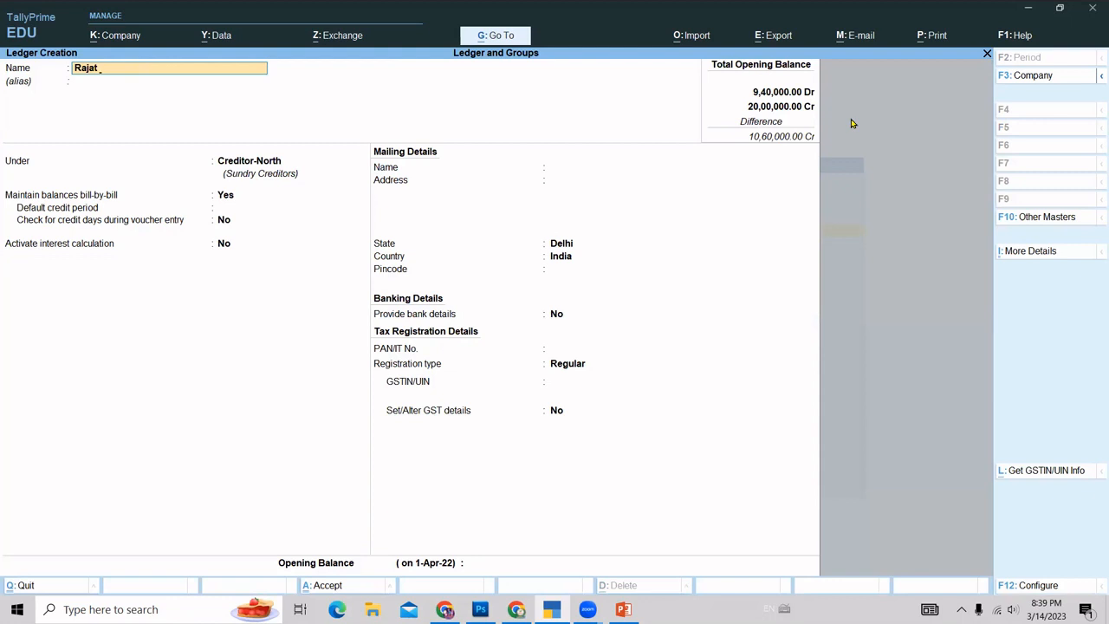
pyautogui.write(' Telecom')
pyautogui.press('Return')
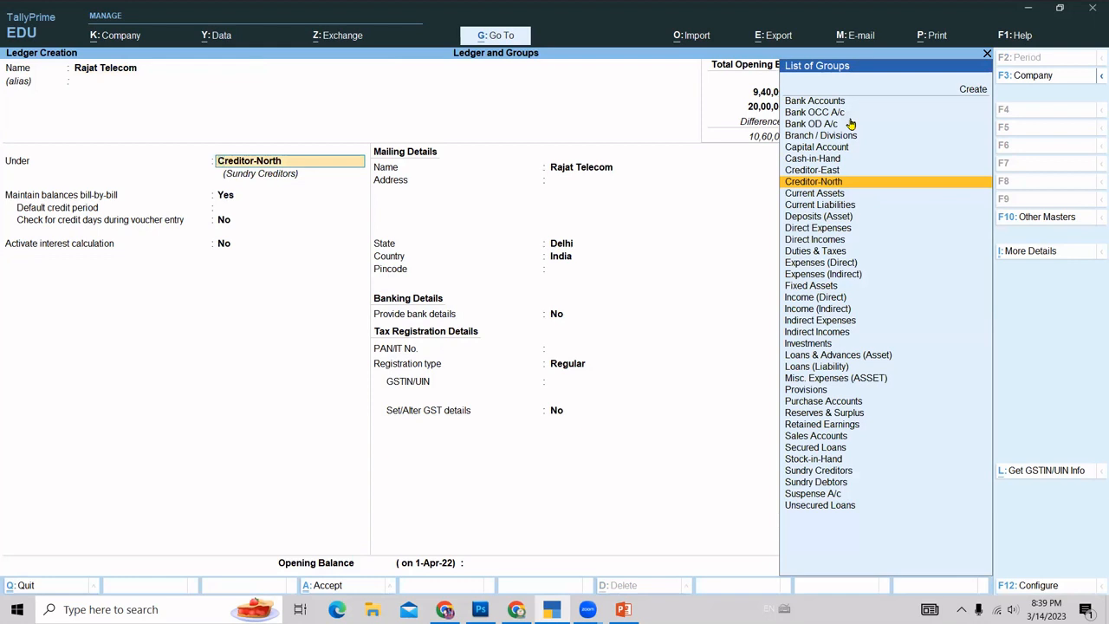
# Place the Rajat Telecom ledger under the Creditor-East group, save it and return to the Gateway of Tally.
pyautogui.write('Cre')
pyautogui.press('Down')
pyautogui.press('Return')
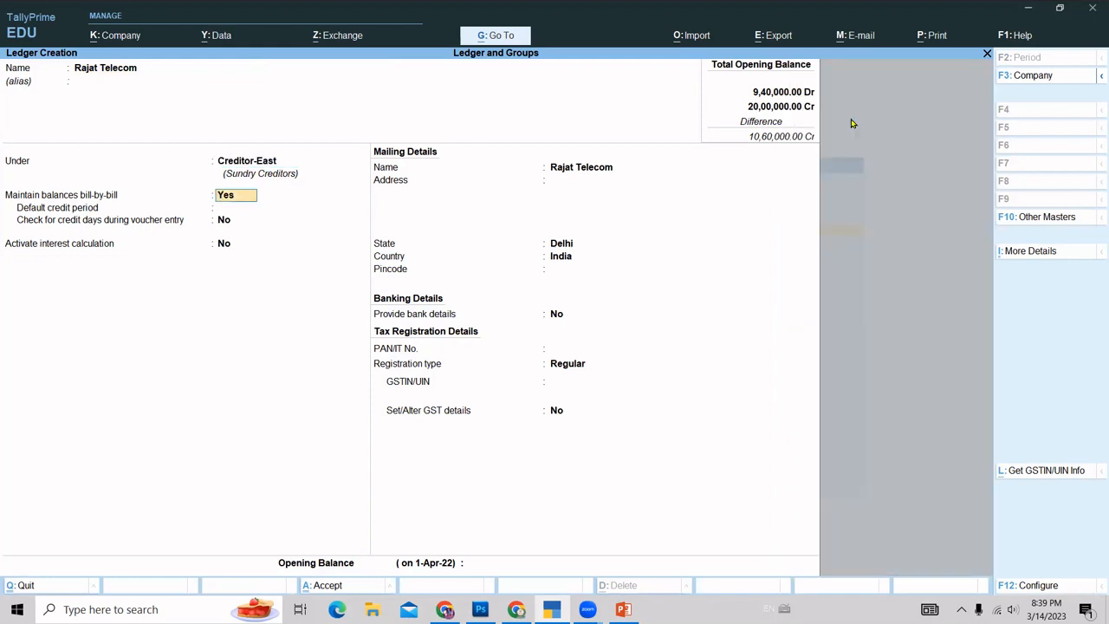
pyautogui.hotkey('ctrl', 'a')
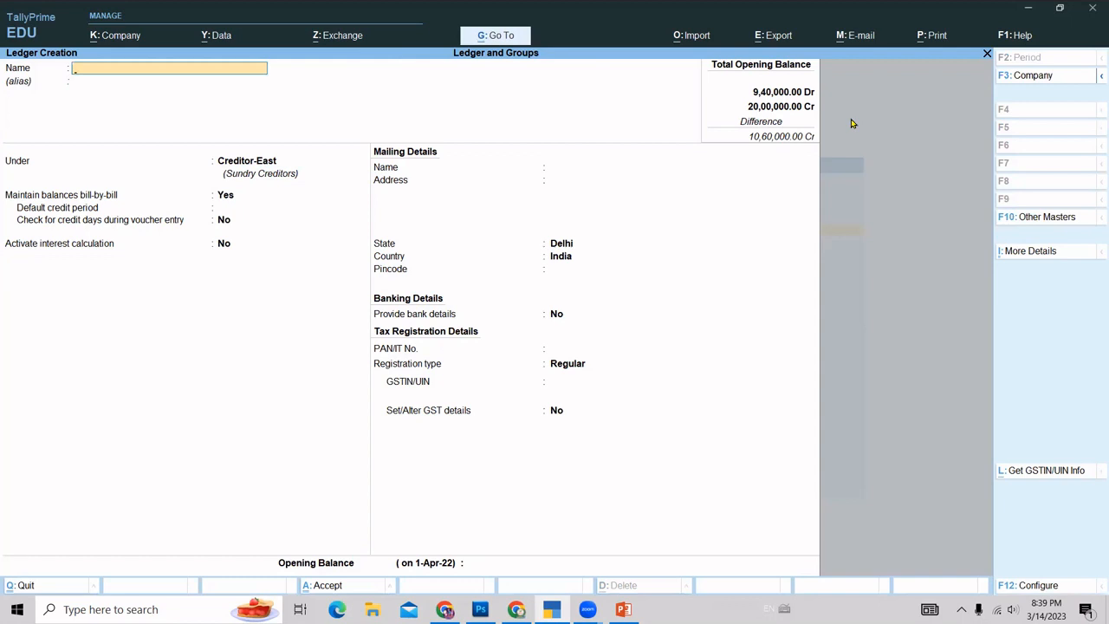
pyautogui.press('Escape')
pyautogui.press('Escape')
pyautogui.press('Escape')
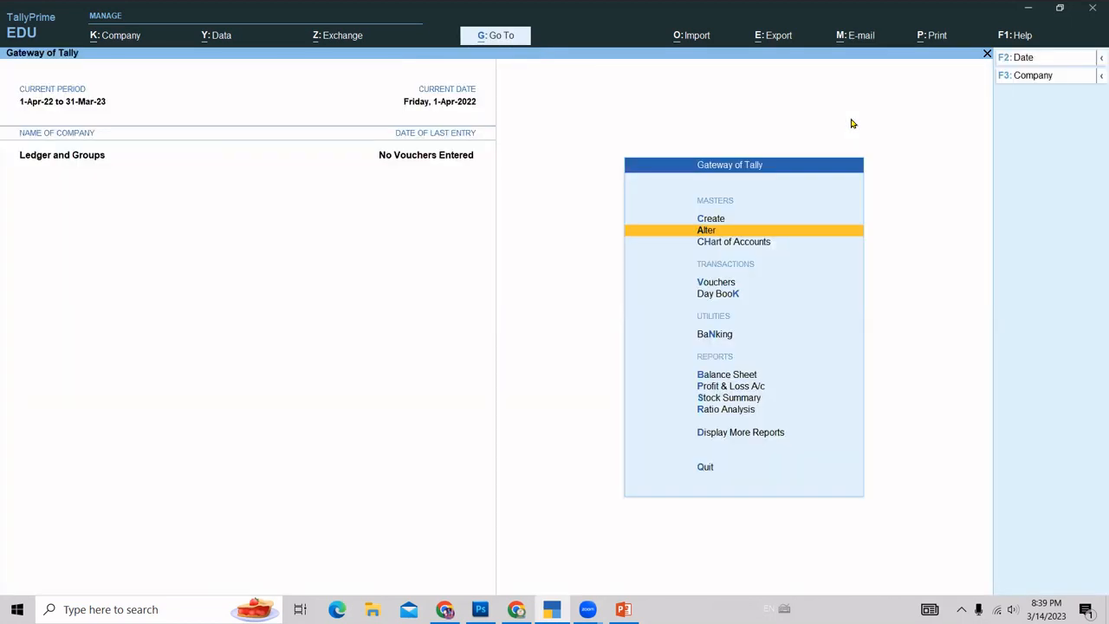
# Examine Sundry Creditors under Current Liabilities in the detailed Balance Sheet, then close the report.
pyautogui.press('b')
pyautogui.hotkey('alt', 'F5')
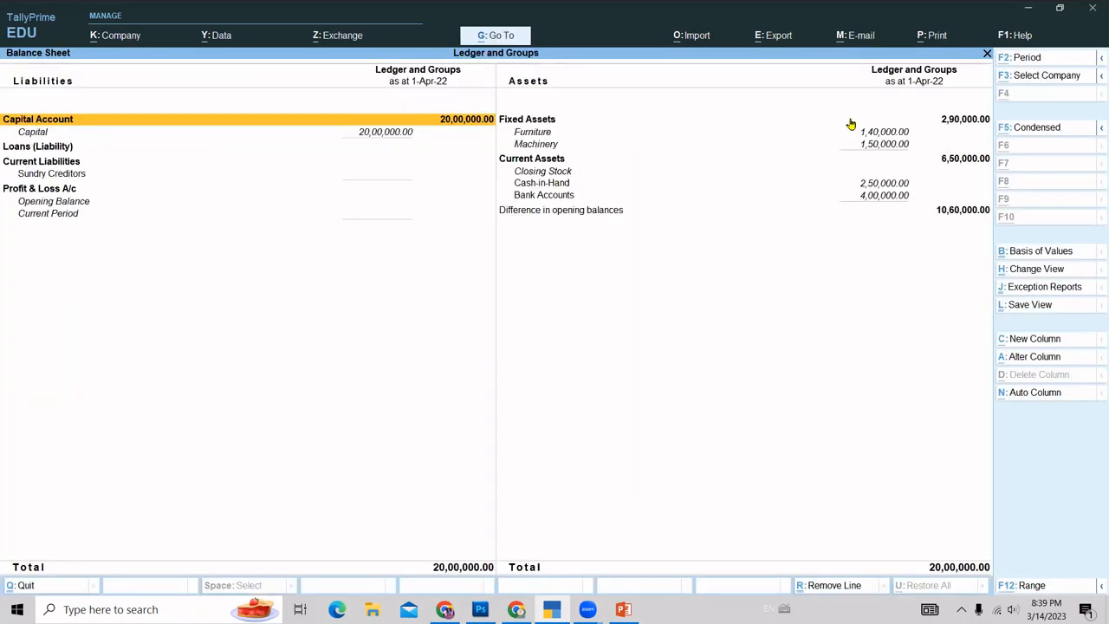
pyautogui.press('Down')
pyautogui.press('Down')
pyautogui.press('Down')
pyautogui.press('Down')
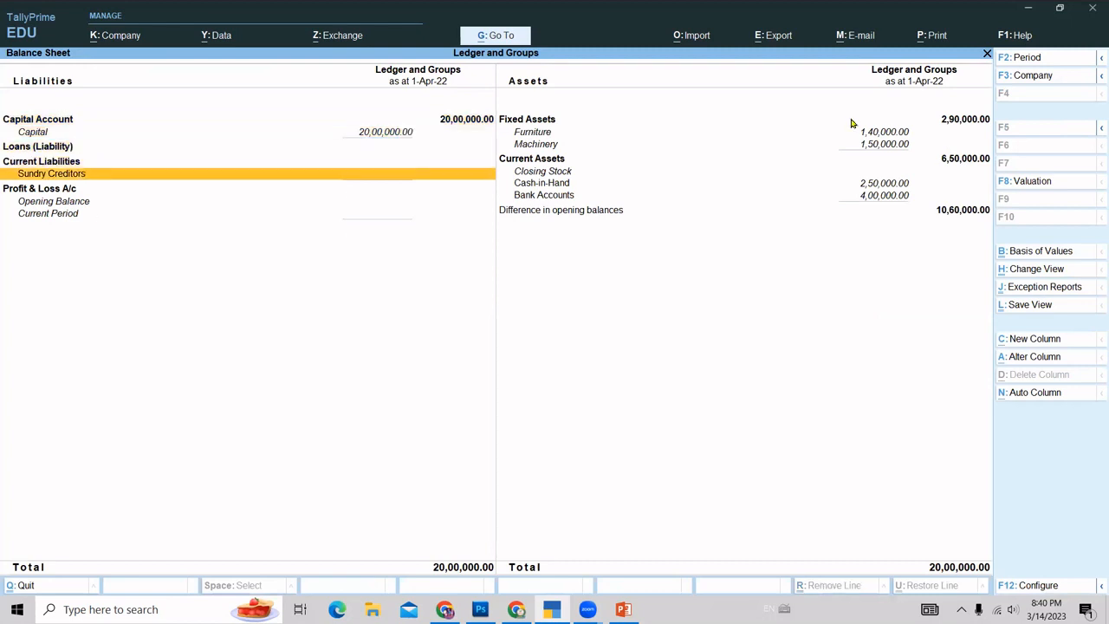
pyautogui.press('Return')
pyautogui.press('Escape')
pyautogui.press('Escape')
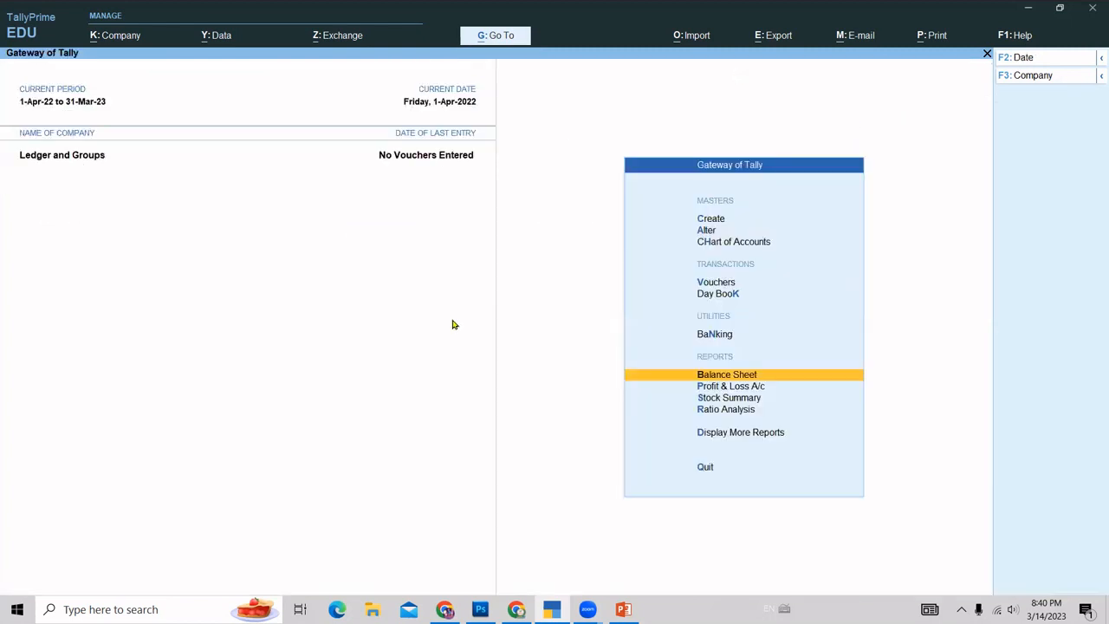
# Open the list of groups in the Chart of Accounts and find Creditor-East under Sundry Creditors.
pyautogui.press('alt')
pyautogui.hotkey('alt', 'g')
pyautogui.write('cha')
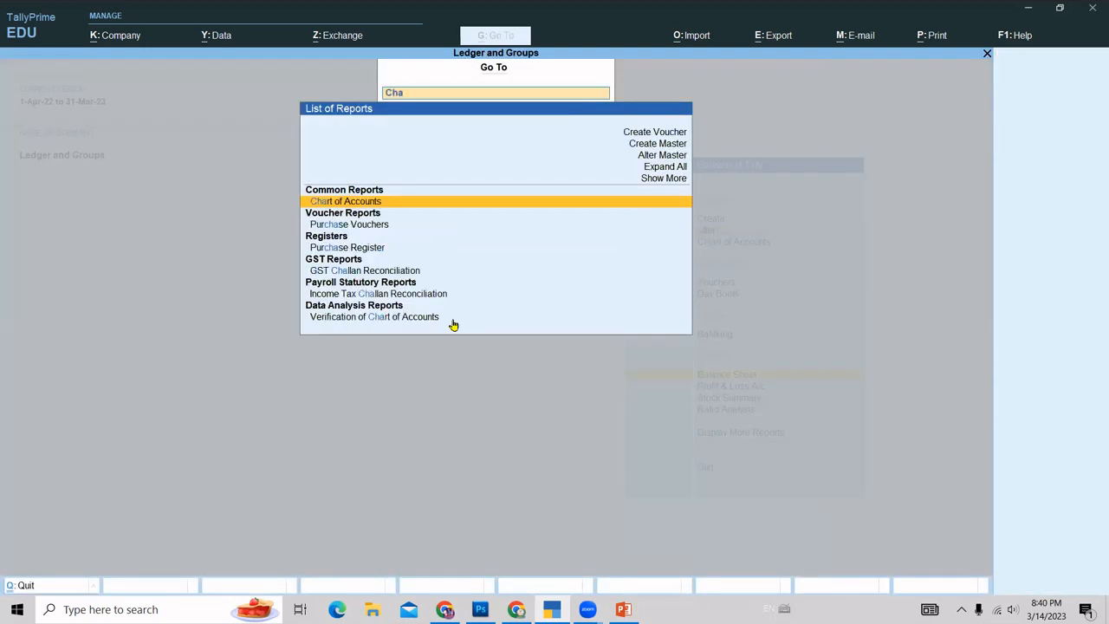
pyautogui.press('Return')
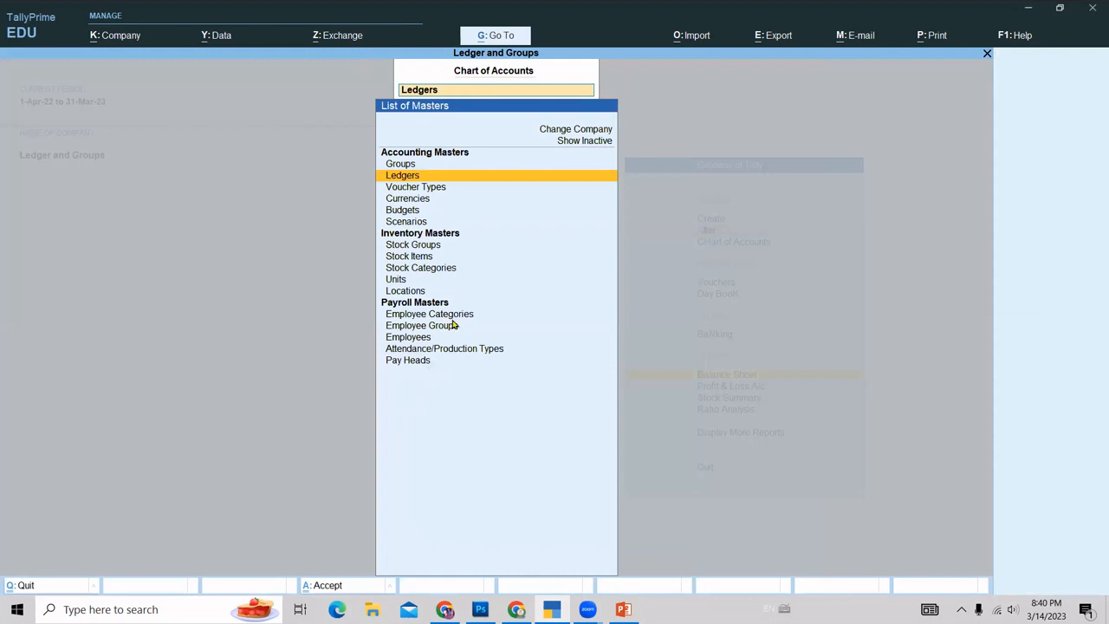
pyautogui.press('Return')
pyautogui.press('Down')
pyautogui.press('Down')
pyautogui.press('Down')
pyautogui.press('Down')
pyautogui.press('Down')
pyautogui.press('Down')
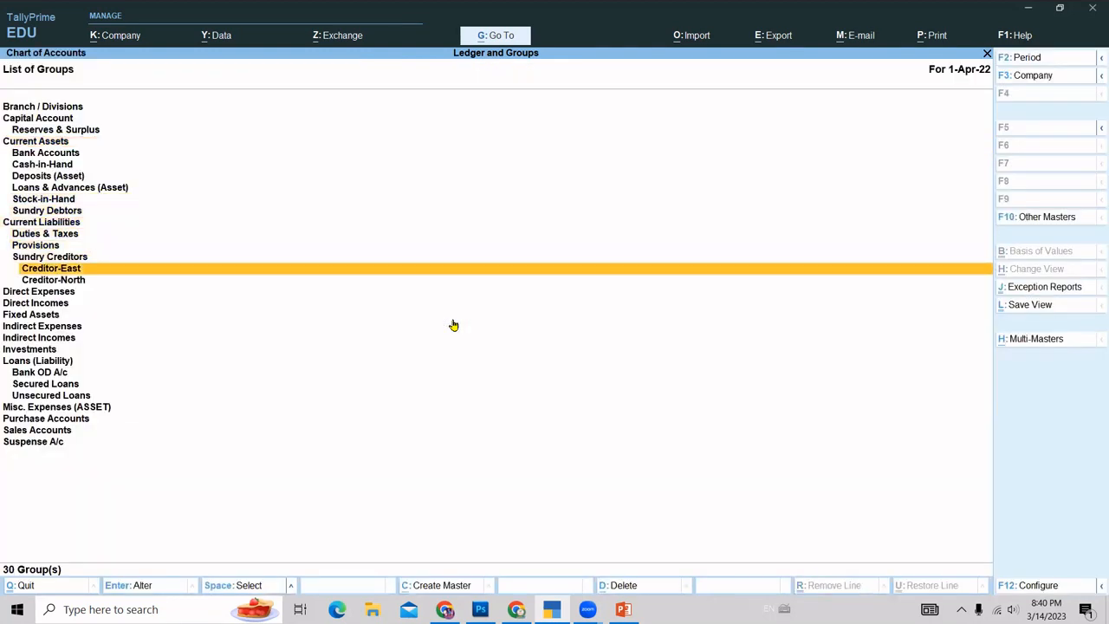
# Compare the condensed and detailed views of the group list, check the Sundry Creditors subgroups, and close the list.
pyautogui.hotkey('alt', 'F5')
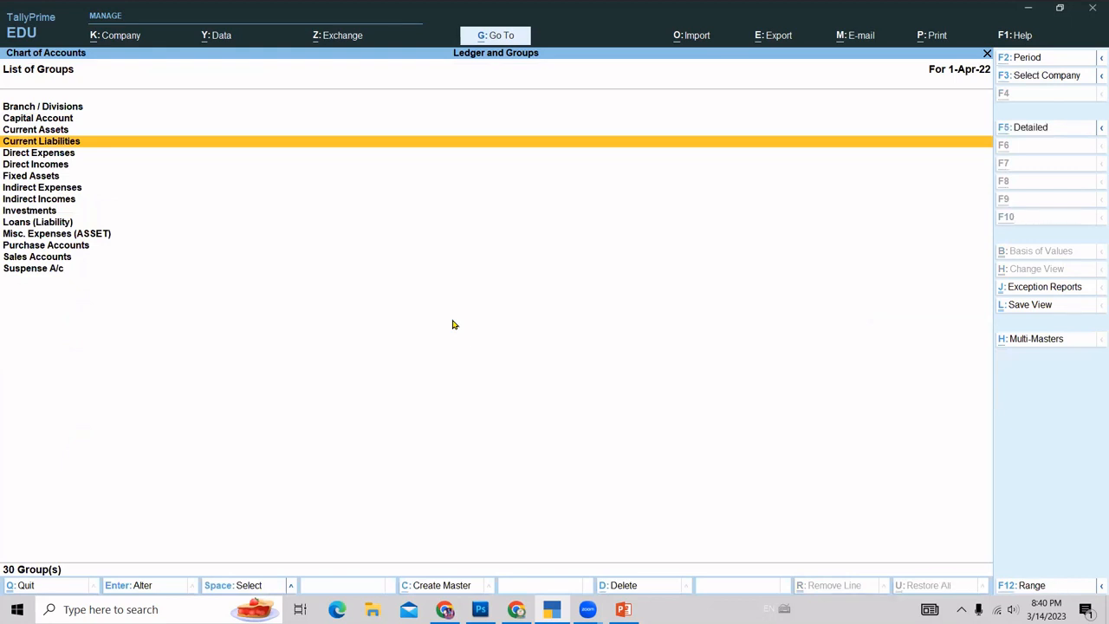
pyautogui.hotkey('alt', 'F5')
pyautogui.press('Down')
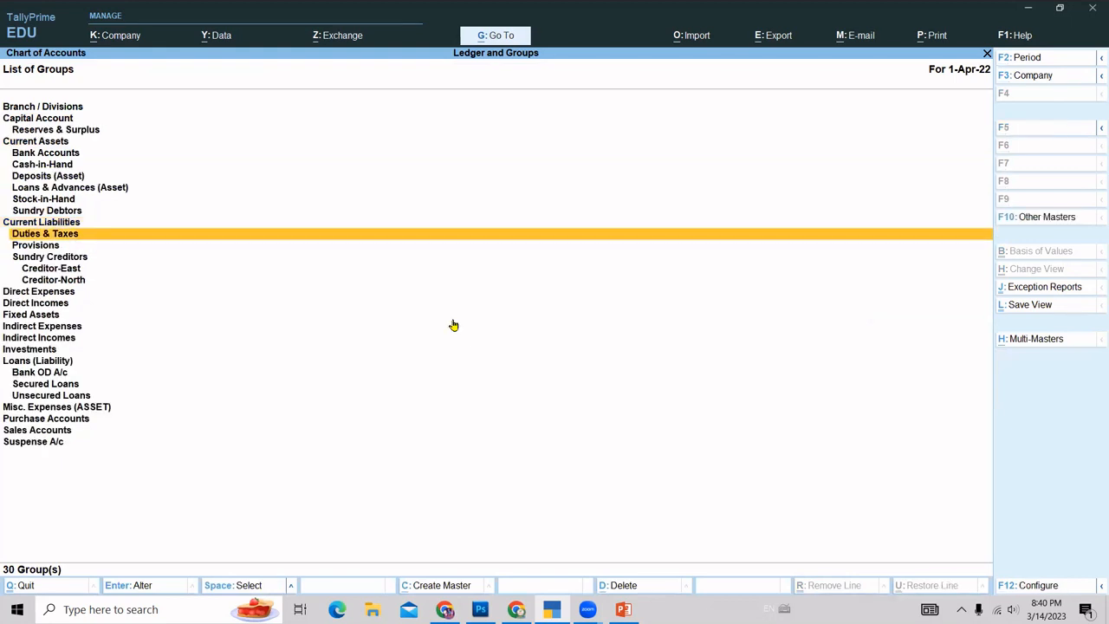
pyautogui.press('Down')
pyautogui.press('Down')
pyautogui.press('Down')
pyautogui.press('Down')
pyautogui.press('Escape')
# Start a new purchase voucher, leaving the supplier invoice number and date blank.
pyautogui.press('Up')
pyautogui.press('Up')
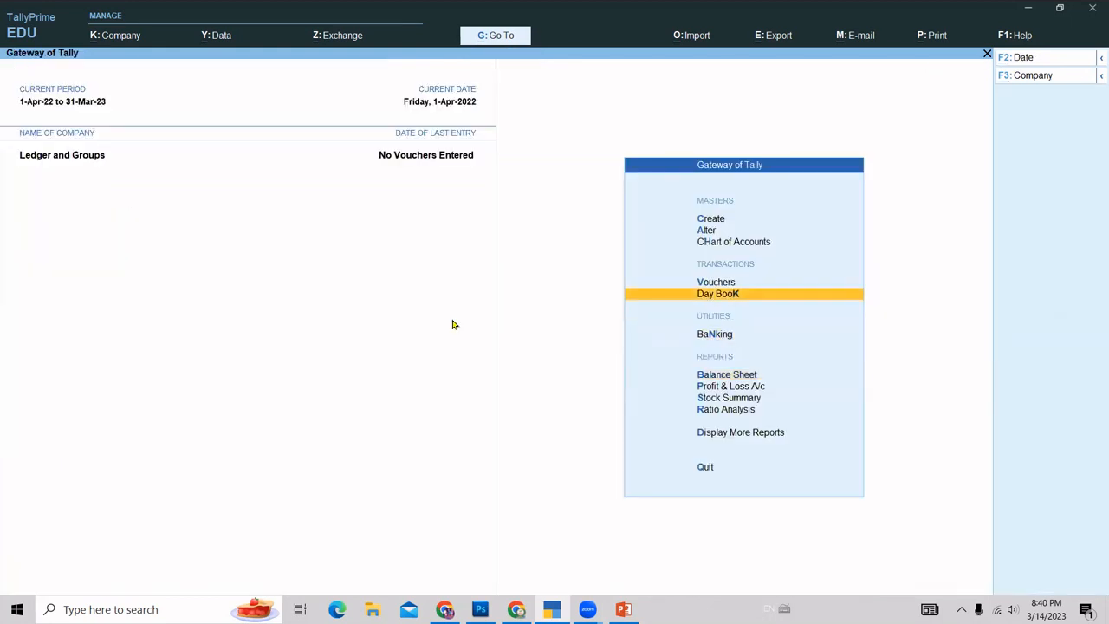
pyautogui.press('Up')
pyautogui.press('Return')
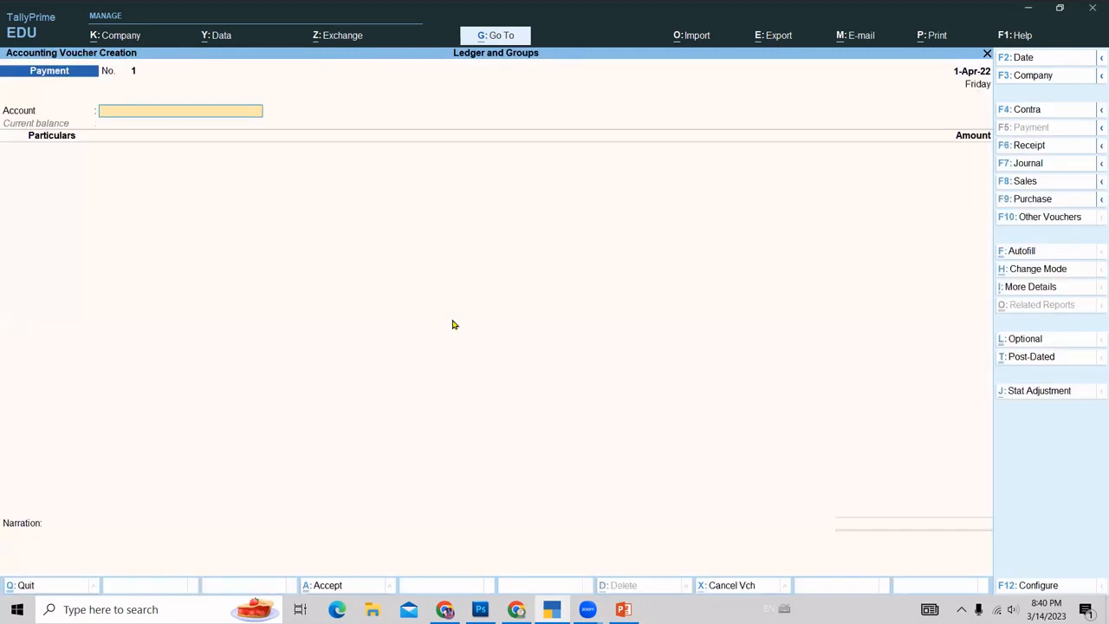
pyautogui.press('F9')
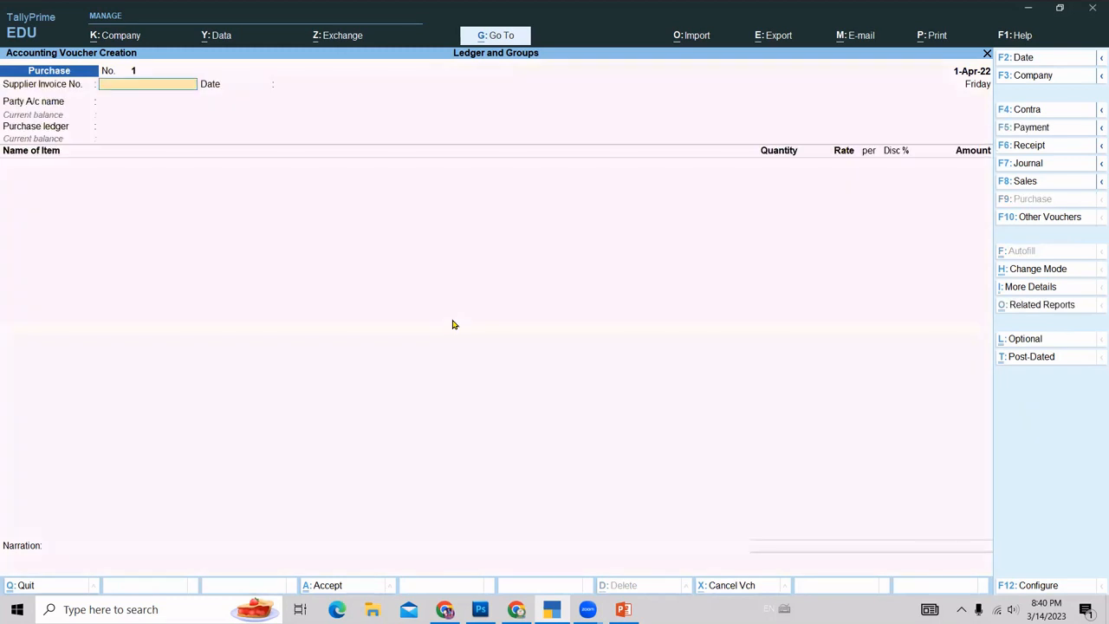
pyautogui.press('Return')
pyautogui.press('Return')
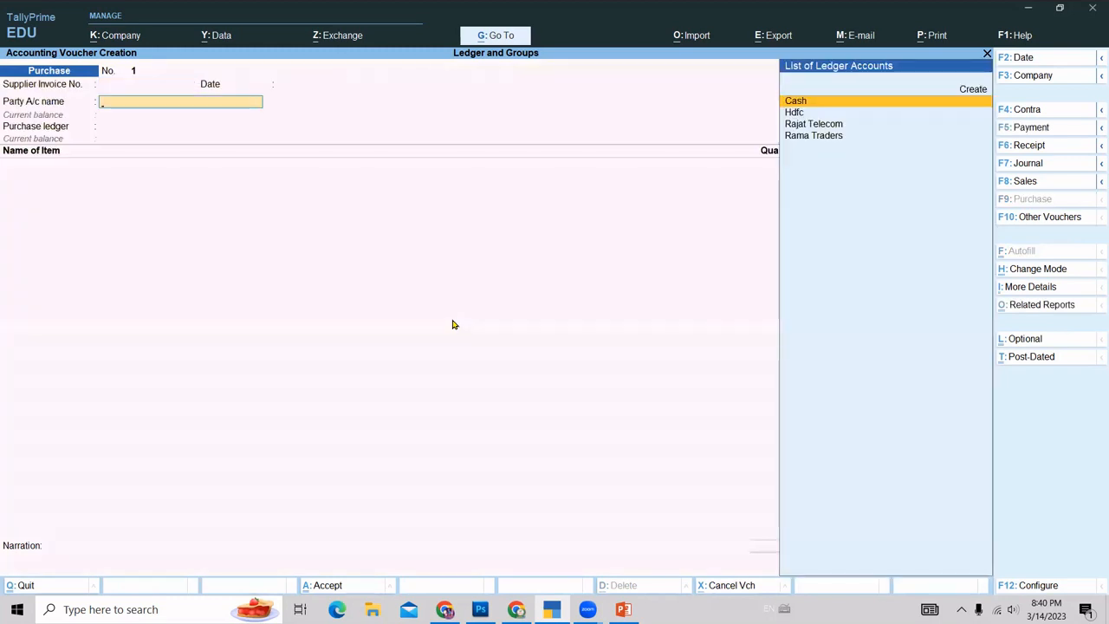
# Choose Rajat Telecom as the purchase voucher's party account and accept its default receipt and party details.
pyautogui.press('Down')
pyautogui.press('Down')
pyautogui.press('Down')
pyautogui.press('Up')
pyautogui.press('Return')
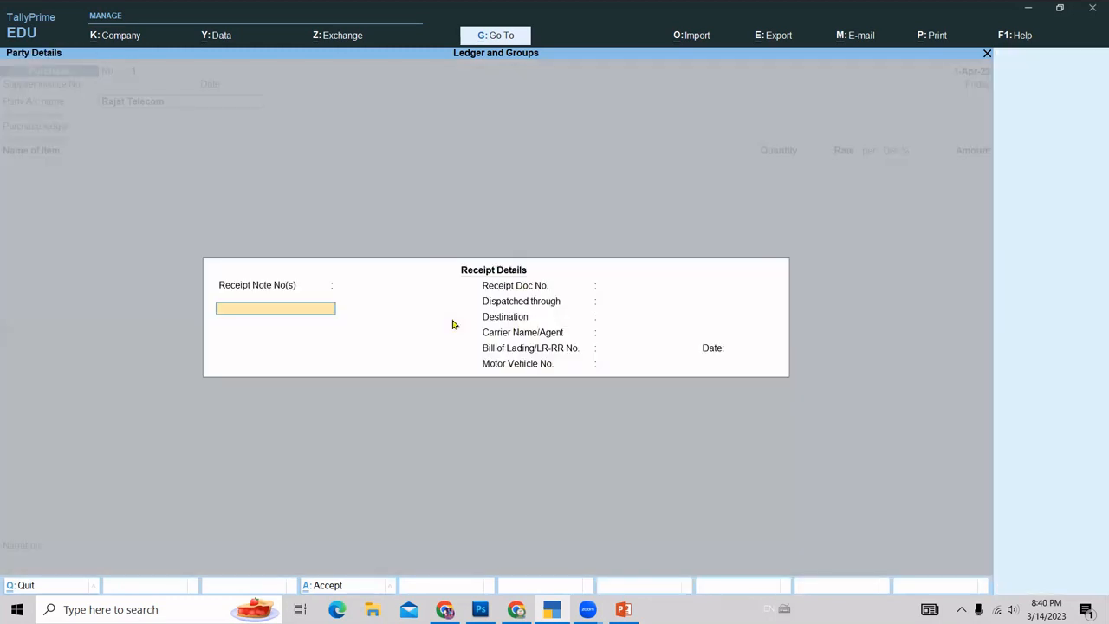
pyautogui.hotkey('ctrl', 'a')
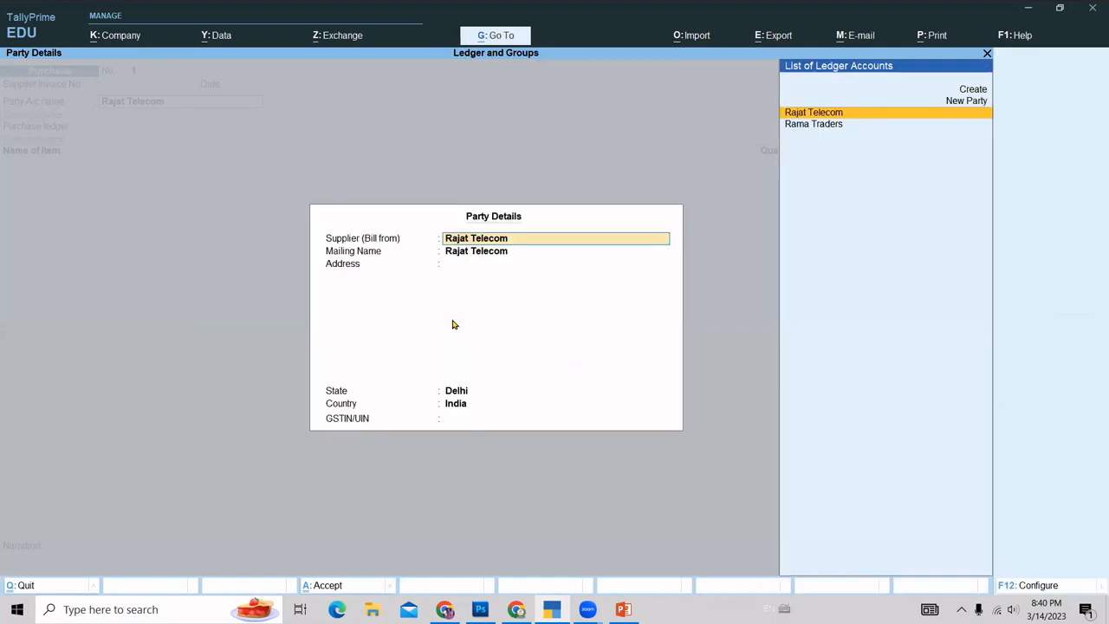
pyautogui.hotkey('ctrl', 'a')
# Create a Purchase ledger under Purchase Accounts from within the voucher and use it as the purchase ledger.
pyautogui.hotkey('alt', 'c')
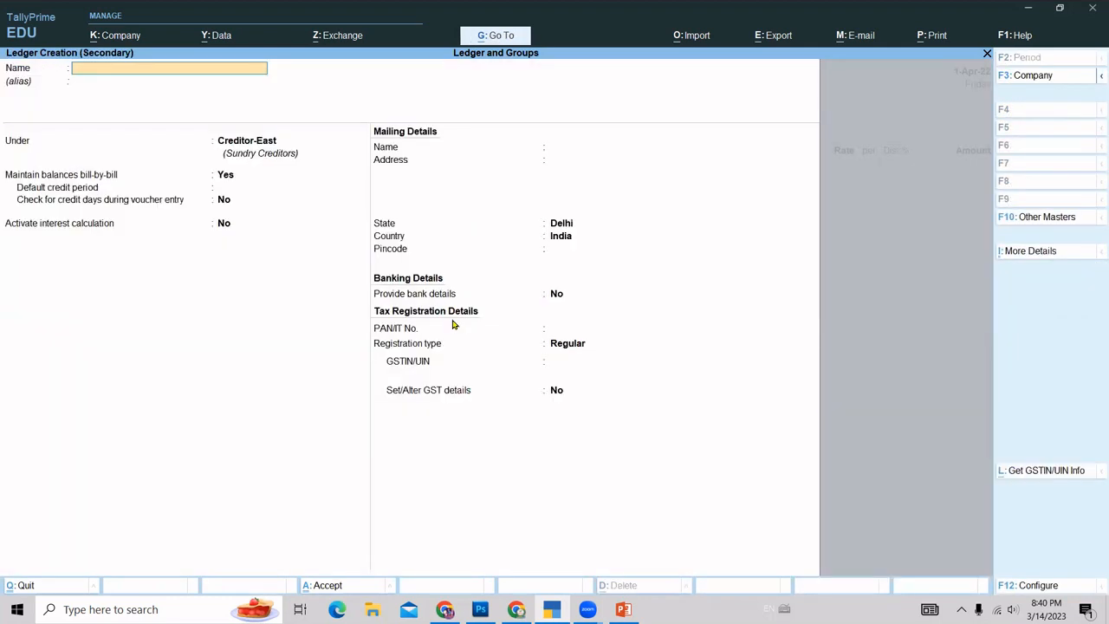
pyautogui.write('Pu')
pyautogui.press('Return')
pyautogui.press('Return')
pyautogui.press('Return')
pyautogui.press('BackSpace')
pyautogui.write('Pu')
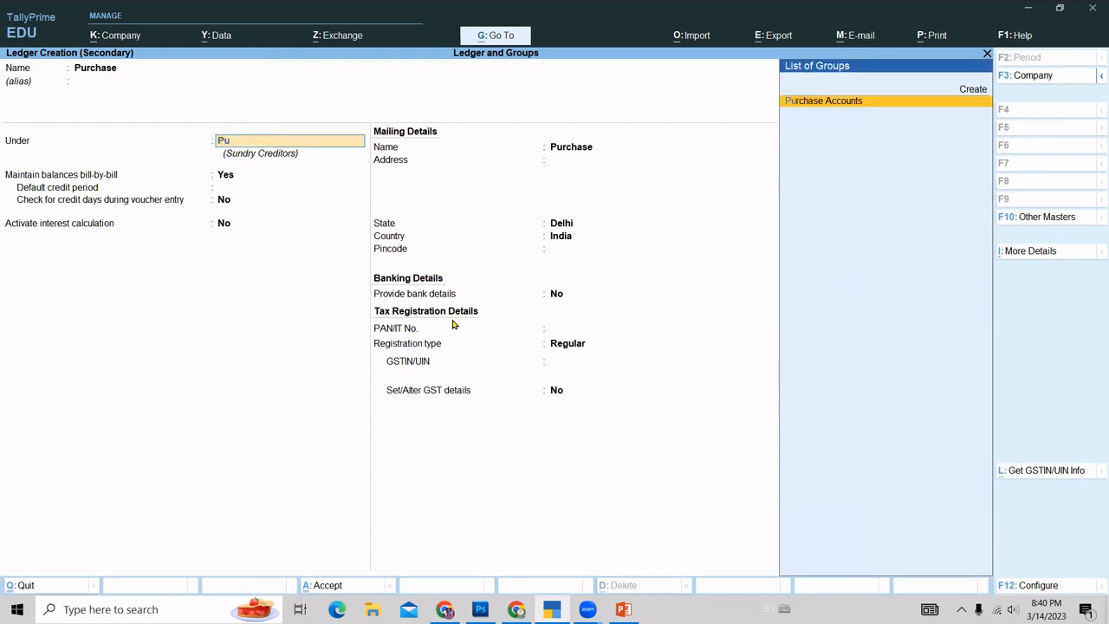
pyautogui.press('Return')
pyautogui.hotkey('ctrl', 'a')
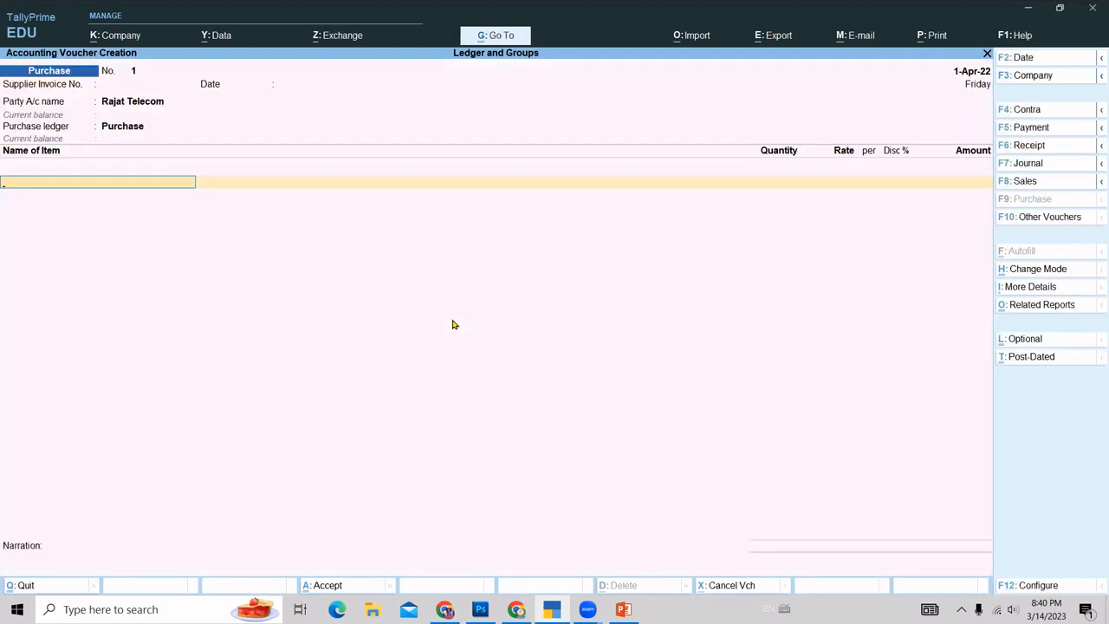
# Start a new stock item named Item 1 under Primary from within the voucher.
pyautogui.hotkey('alt', 'c')
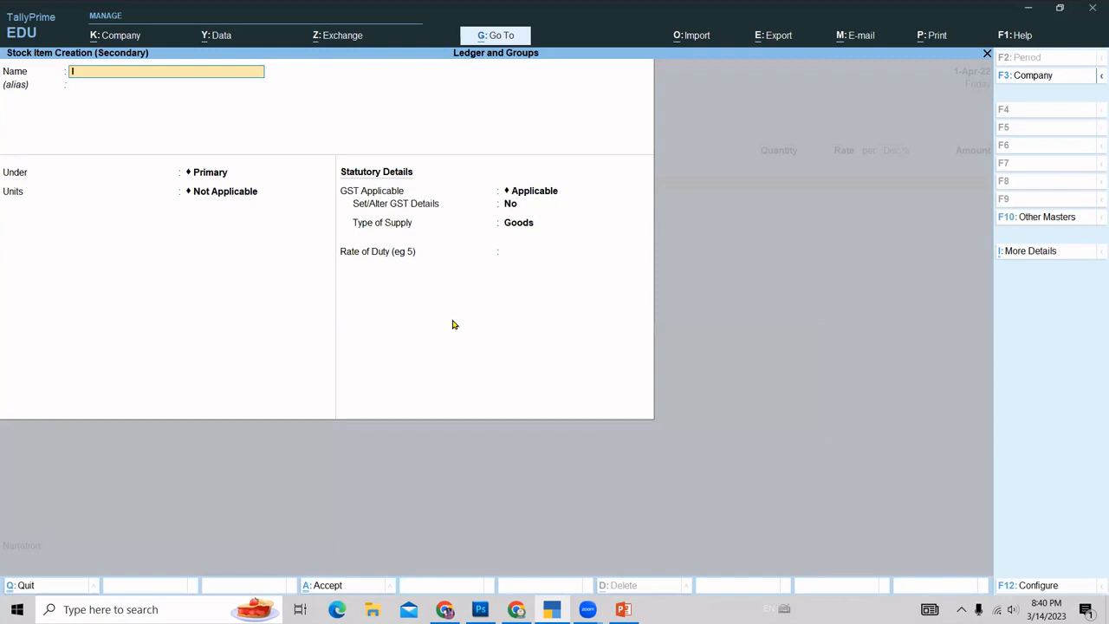
pyautogui.write('Item 1')
pyautogui.press('Return')
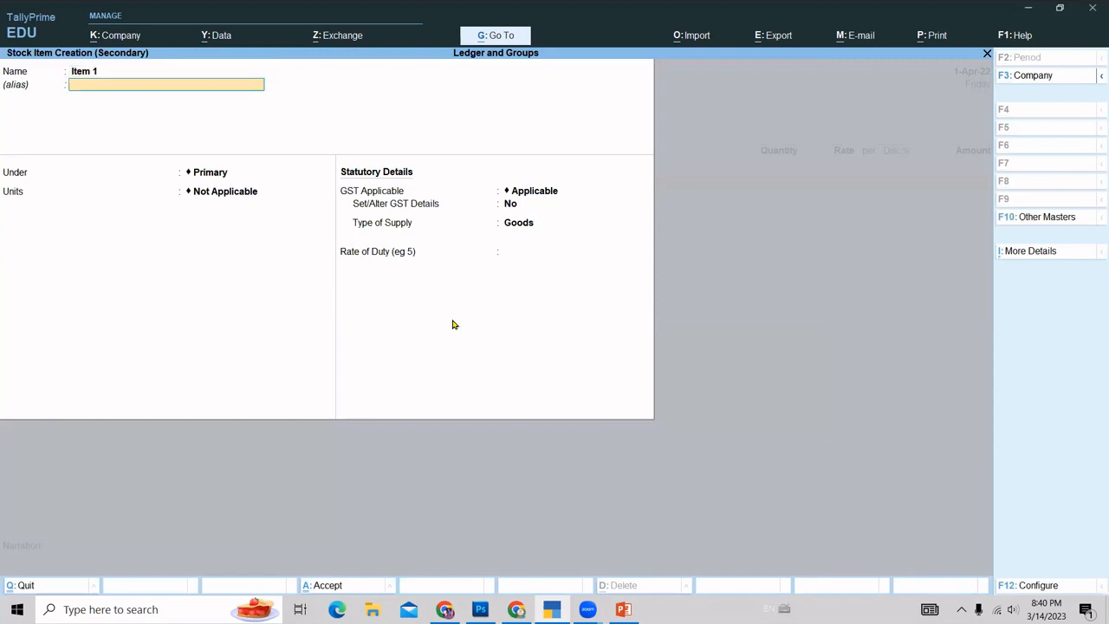
pyautogui.press('Return')
pyautogui.press('Return')
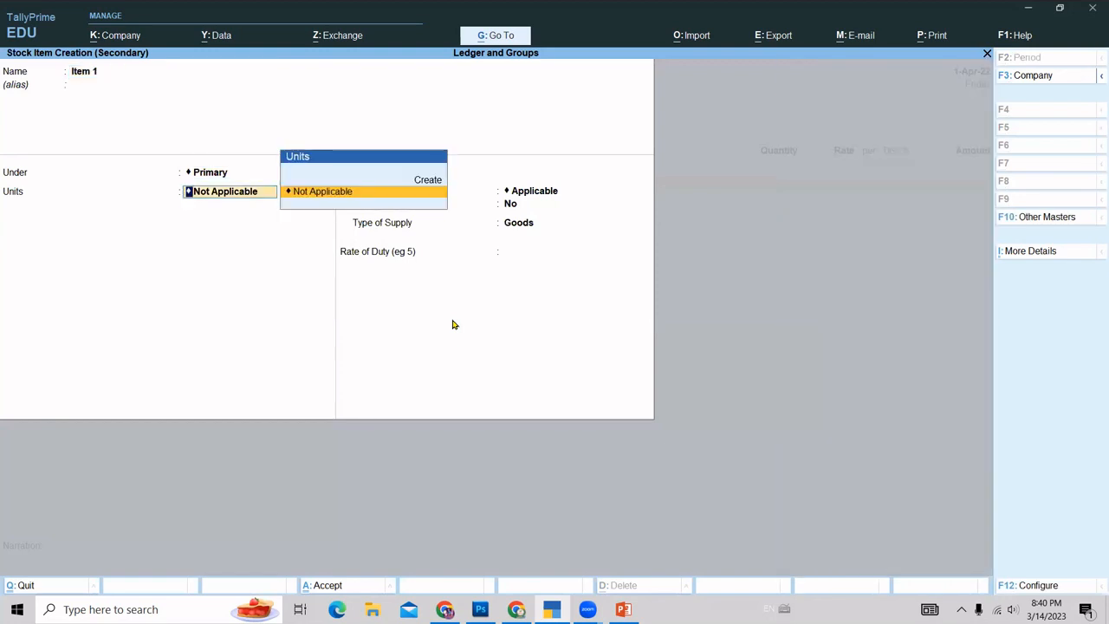
# Create the simple unit pcs for Item 1 and save the stock item into the voucher line.
pyautogui.press('Up')
pyautogui.press('Return')
pyautogui.write('pcs')
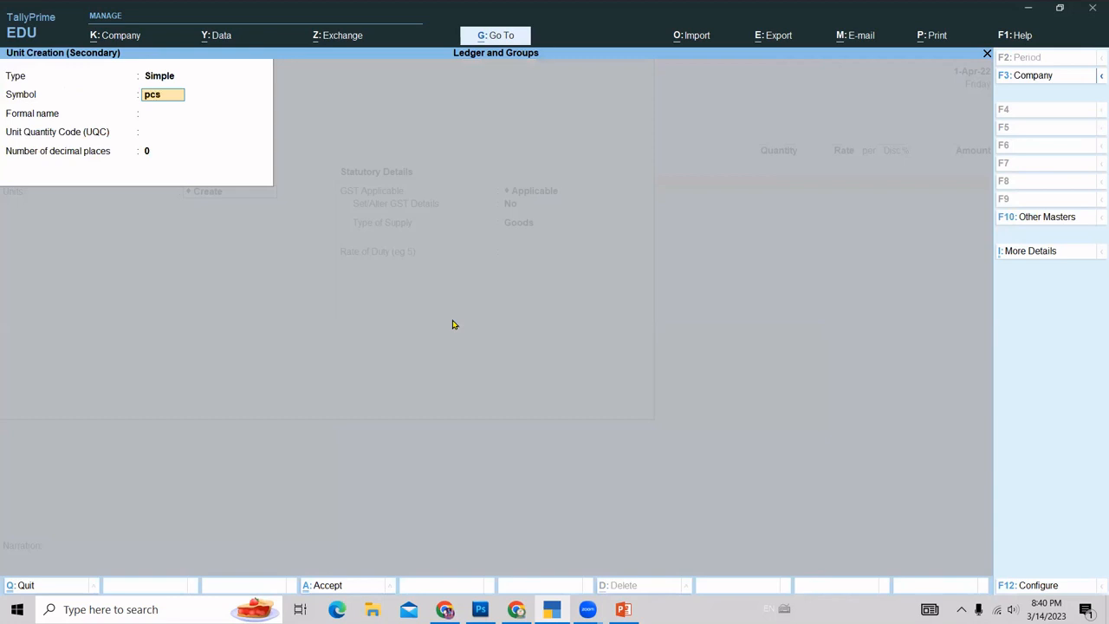
pyautogui.press('Return')
pyautogui.press('Return')
pyautogui.hotkey('ctrl', 'a')
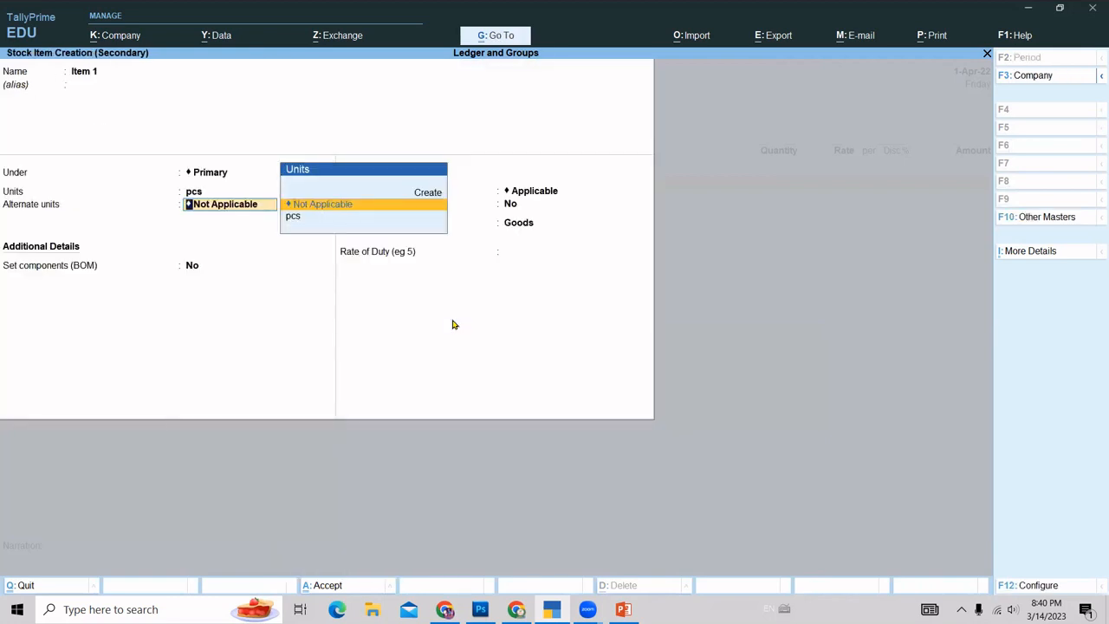
pyautogui.hotkey('ctrl', 'a')
pyautogui.press('Return')
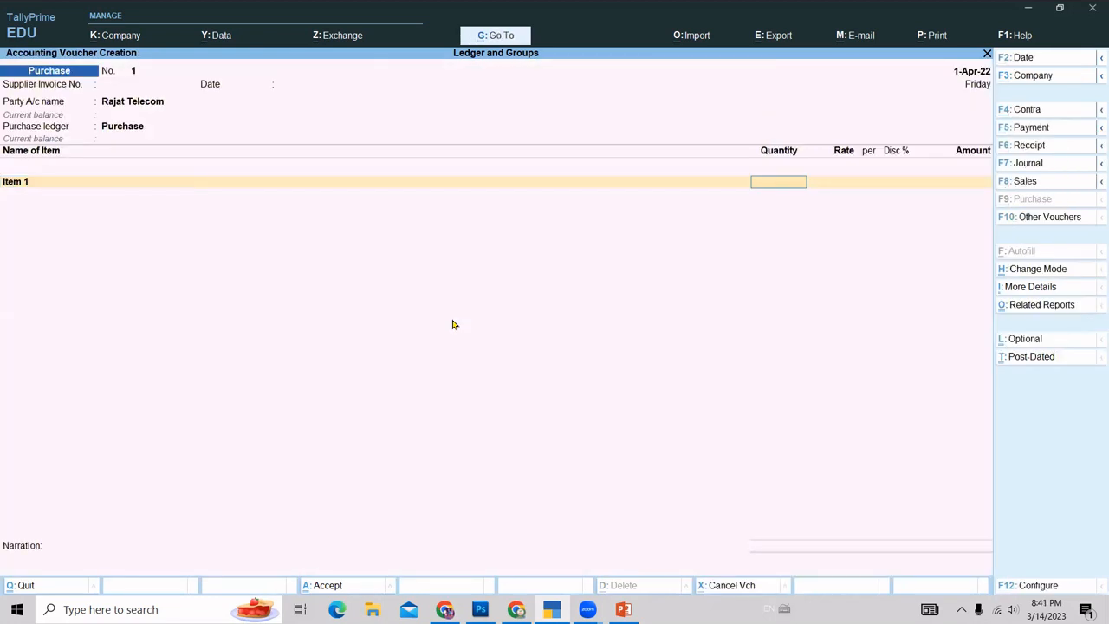
# Enter 10 pcs of Item 1 at a rate of 500 and save the purchase voucher.
pyautogui.write('10')
pyautogui.press('Return')
pyautogui.write('500')
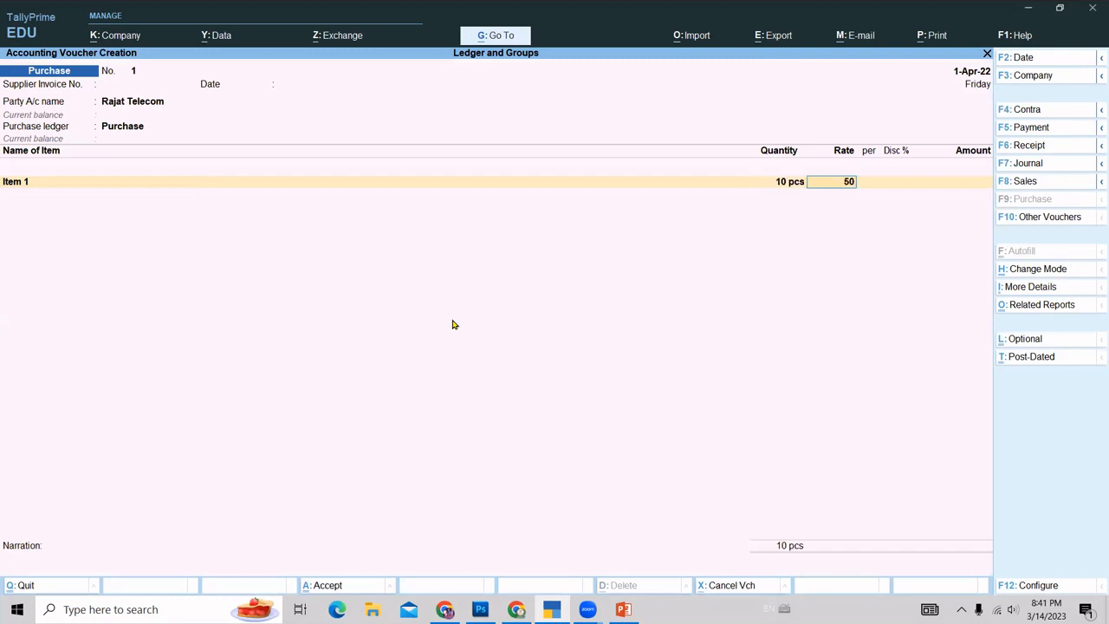
pyautogui.press('Return')
pyautogui.press('Return')
pyautogui.press('Return')
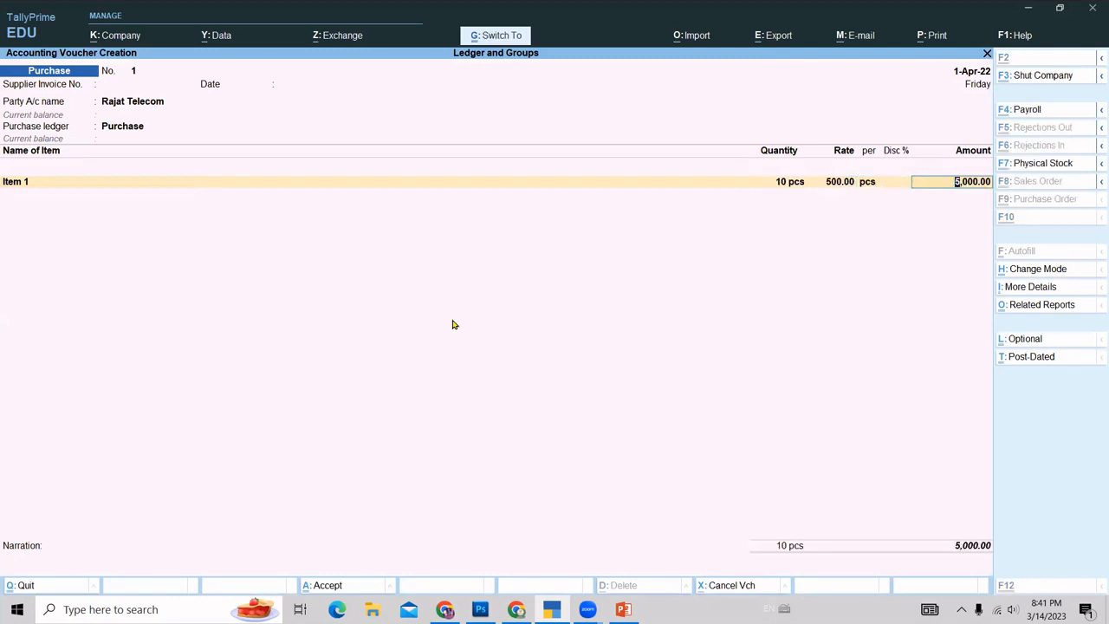
pyautogui.hotkey('ctrl', 'a')
pyautogui.press('Return')
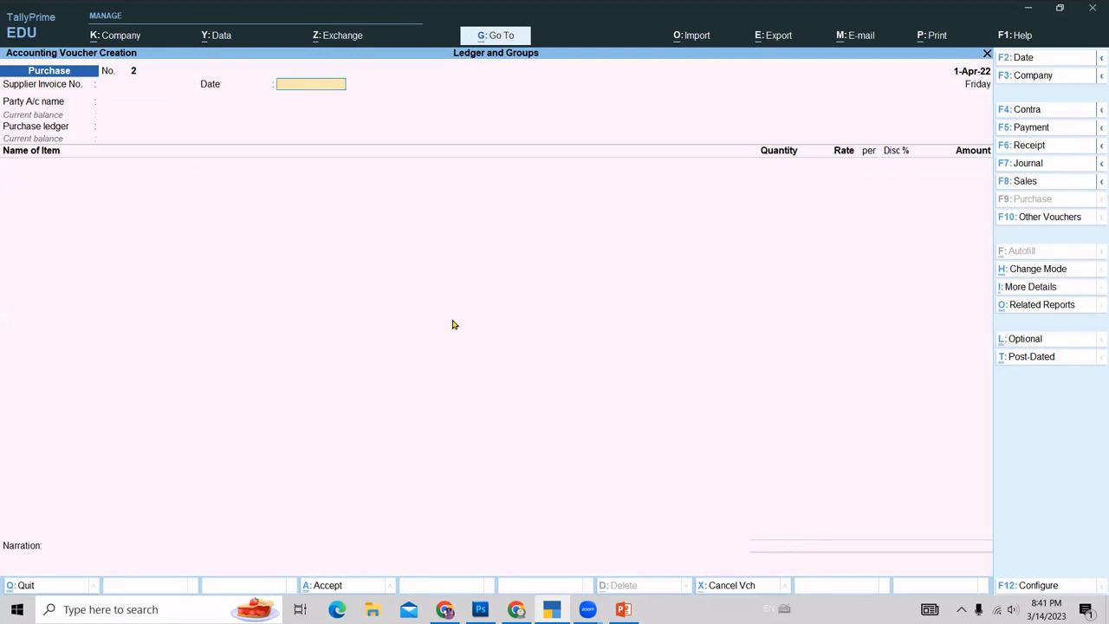
# In the second purchase voucher, choose Rama Traders as the party, accept its default details, and select the Purchase ledger.
pyautogui.press('Return')
pyautogui.press('Down')
pyautogui.press('Down')
pyautogui.press('Down')
pyautogui.press('Return')
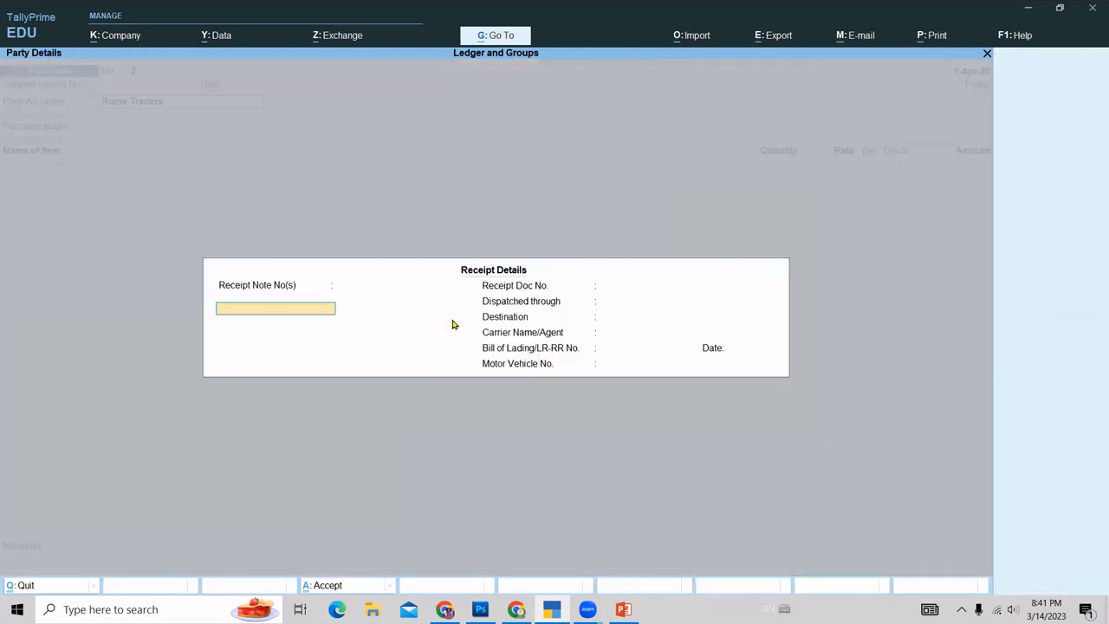
pyautogui.hotkey('ctrl', 'a')
pyautogui.hotkey('ctrl', 'a')
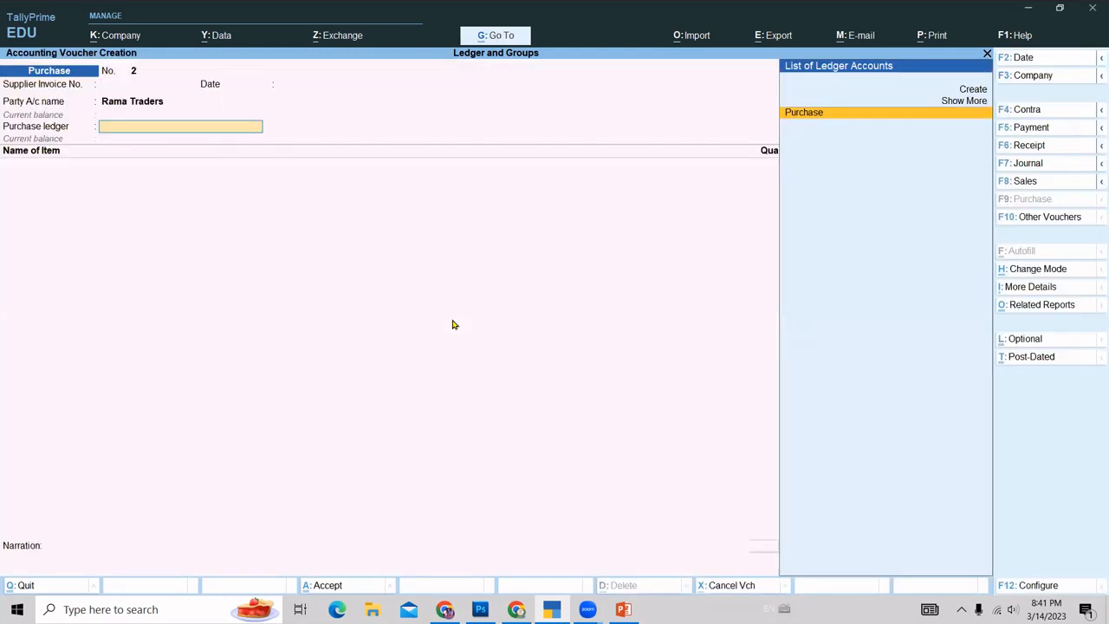
pyautogui.press('Return')
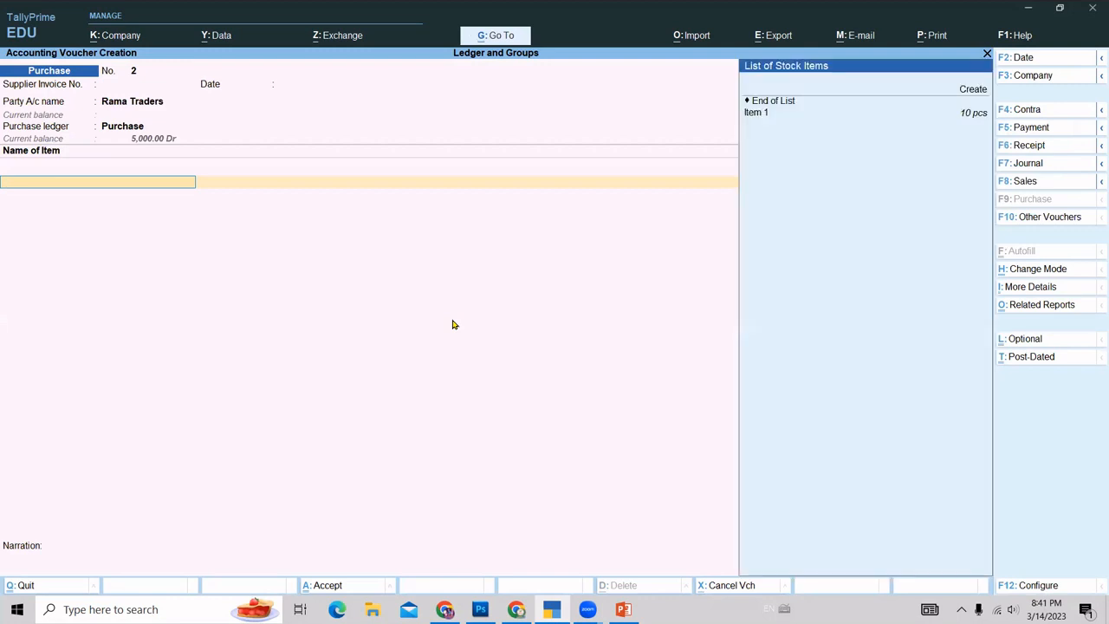
# Enter 20 pcs of Item 1 at a rate of 550 and save the second purchase voucher.
pyautogui.press('Down')
pyautogui.press('Return')
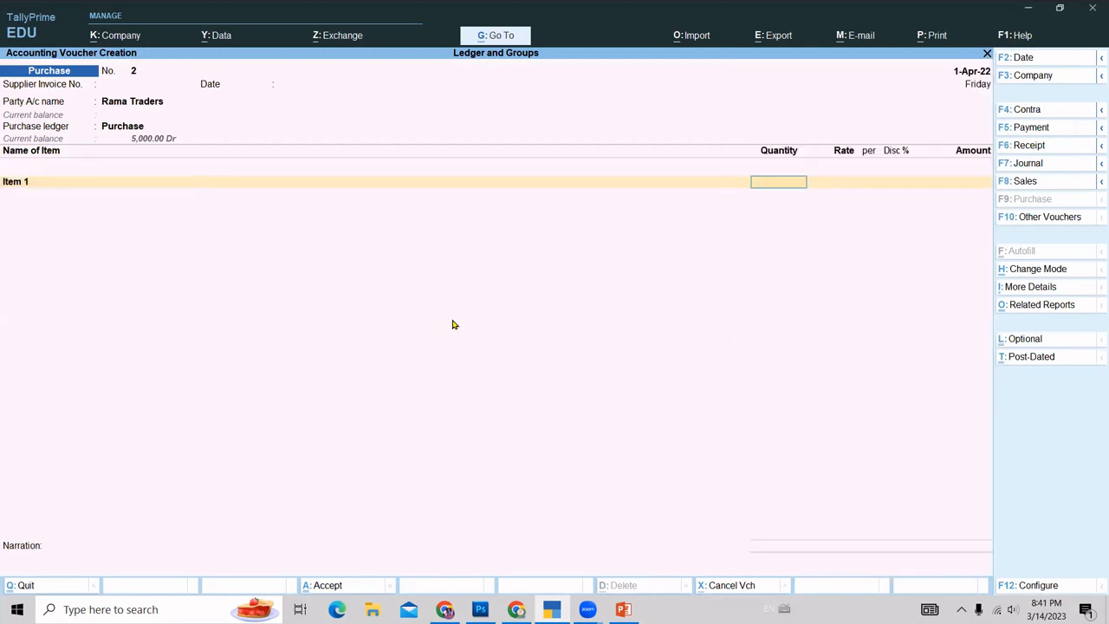
pyautogui.write('20')
pyautogui.press('Return')
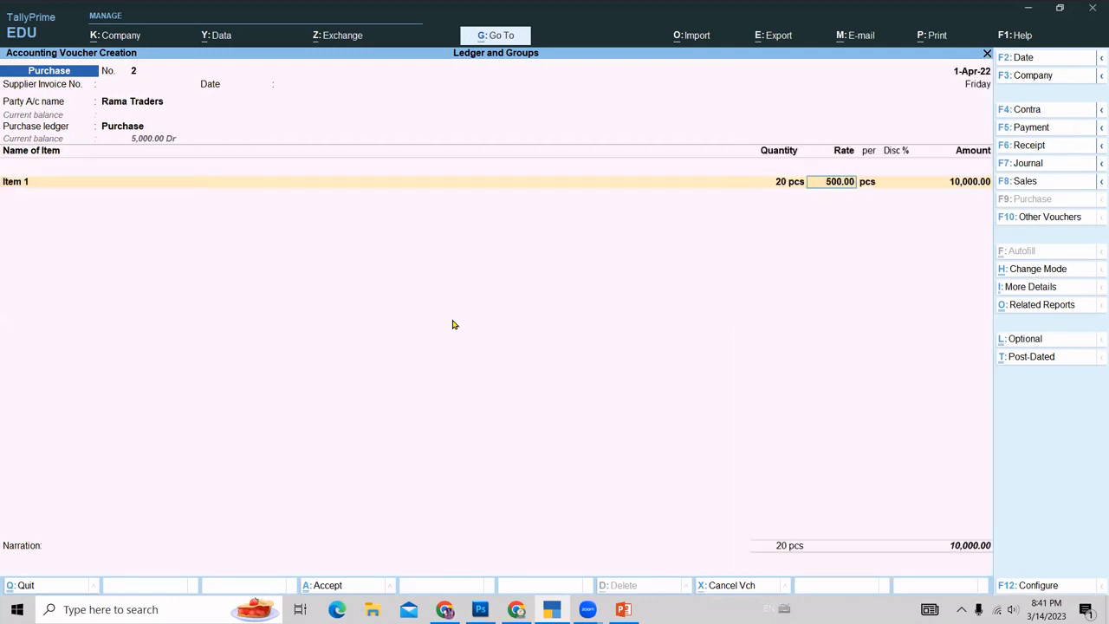
pyautogui.write('550')
pyautogui.press('Return')
pyautogui.hotkey('ctrl', 'a')
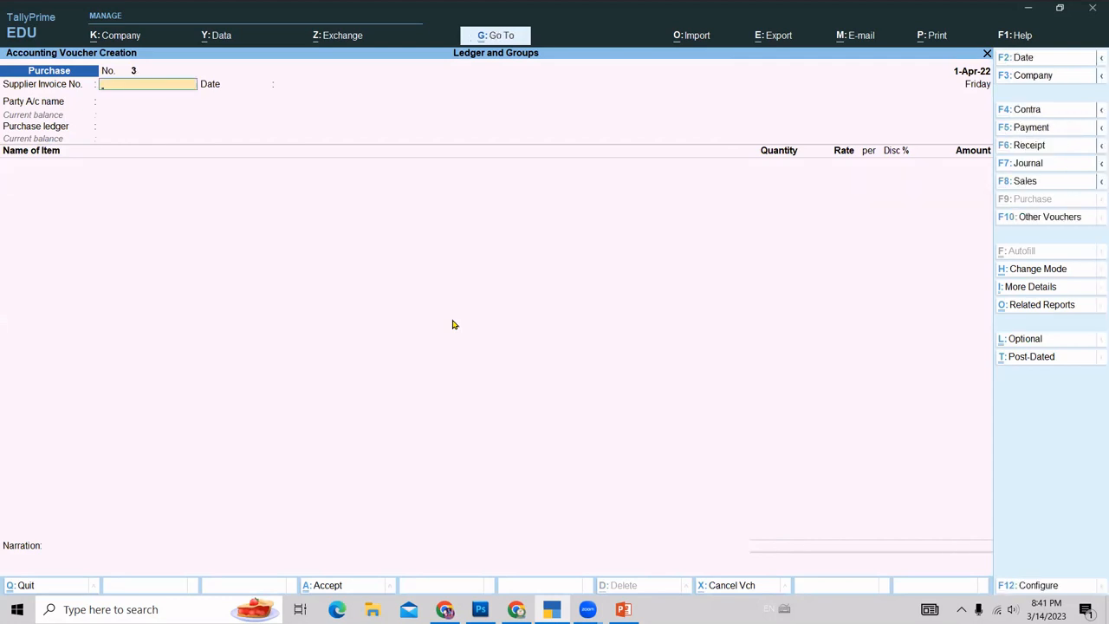
# Leave voucher entry and display the Balance Sheet in detailed view.
pyautogui.press('Escape')
pyautogui.press('Escape')
pyautogui.press('n')
pyautogui.press('b')
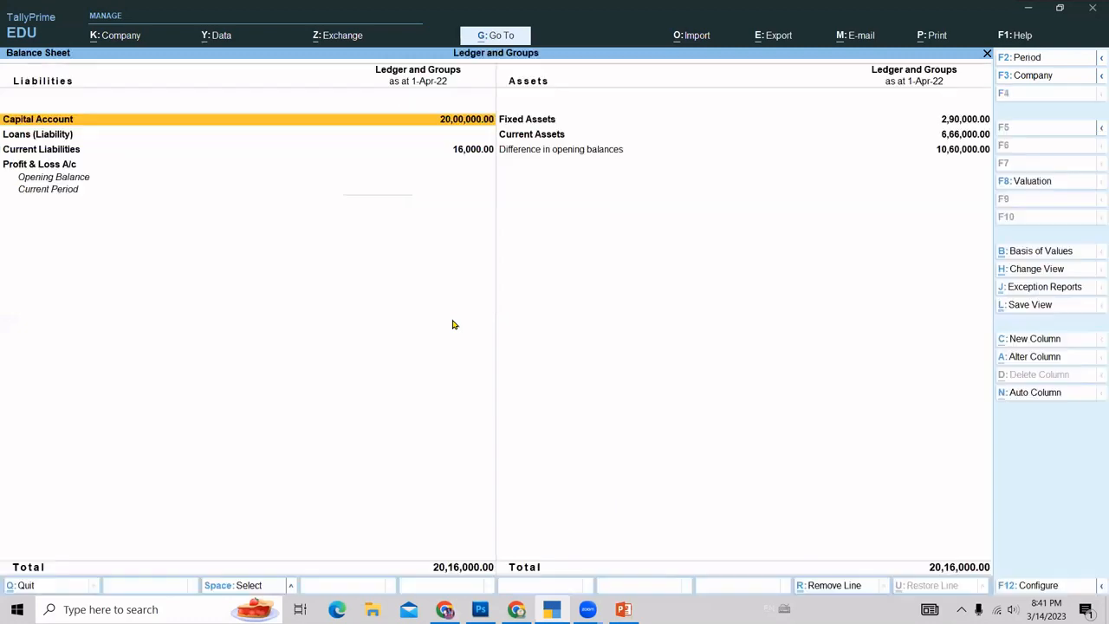
pyautogui.hotkey('alt', 'F5')
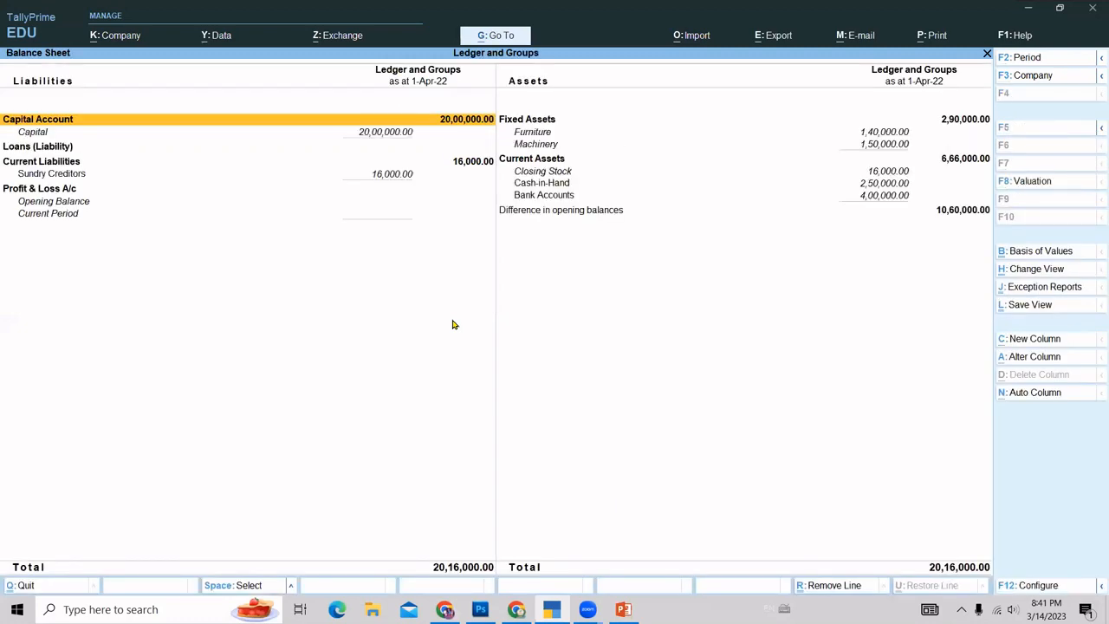
# Drill down into Sundry Creditors, expand its regional groups to show their ledgers, and return to the Gateway of Tally.
pyautogui.press('Down')
pyautogui.press('Down')
pyautogui.press('Down')
pyautogui.press('Down')
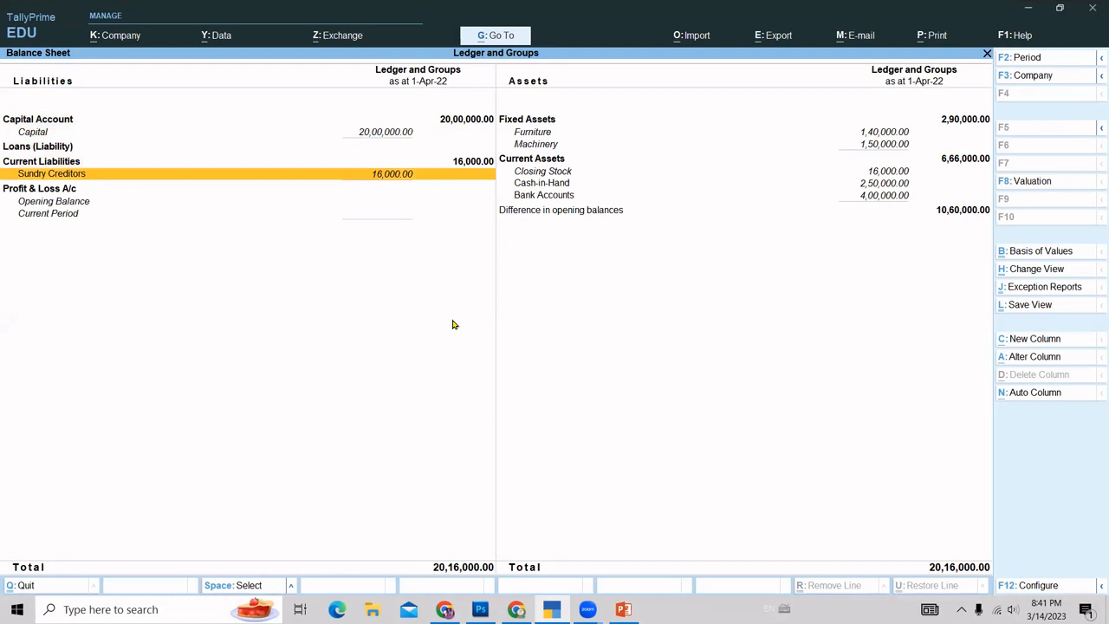
pyautogui.press('Return')
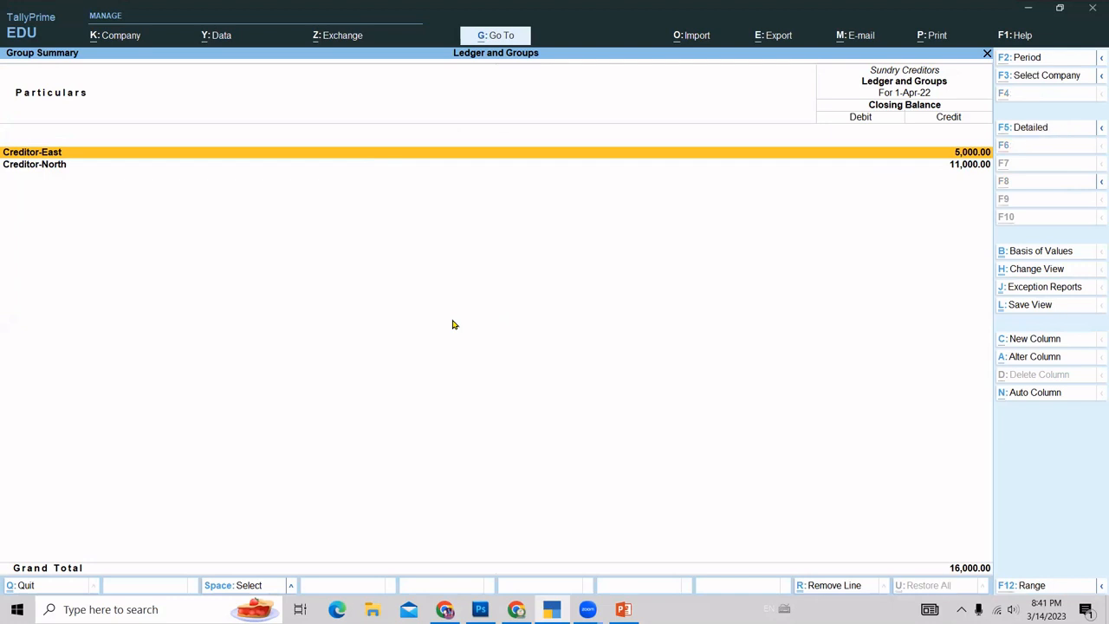
pyautogui.hotkey('alt', 'F5')
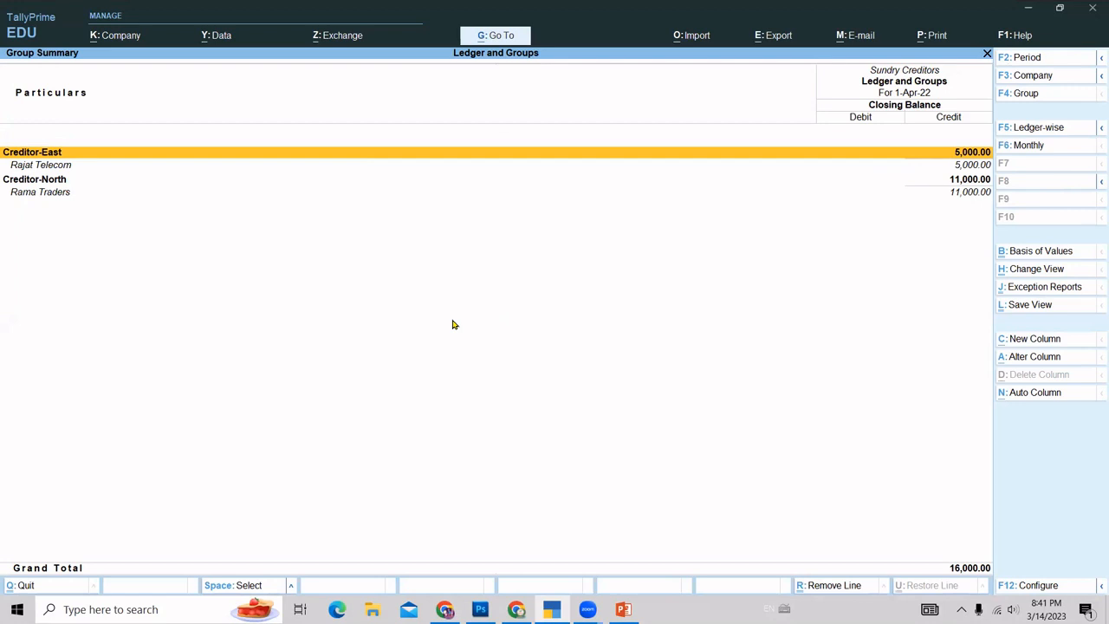
pyautogui.press('Escape')
pyautogui.press('Escape')
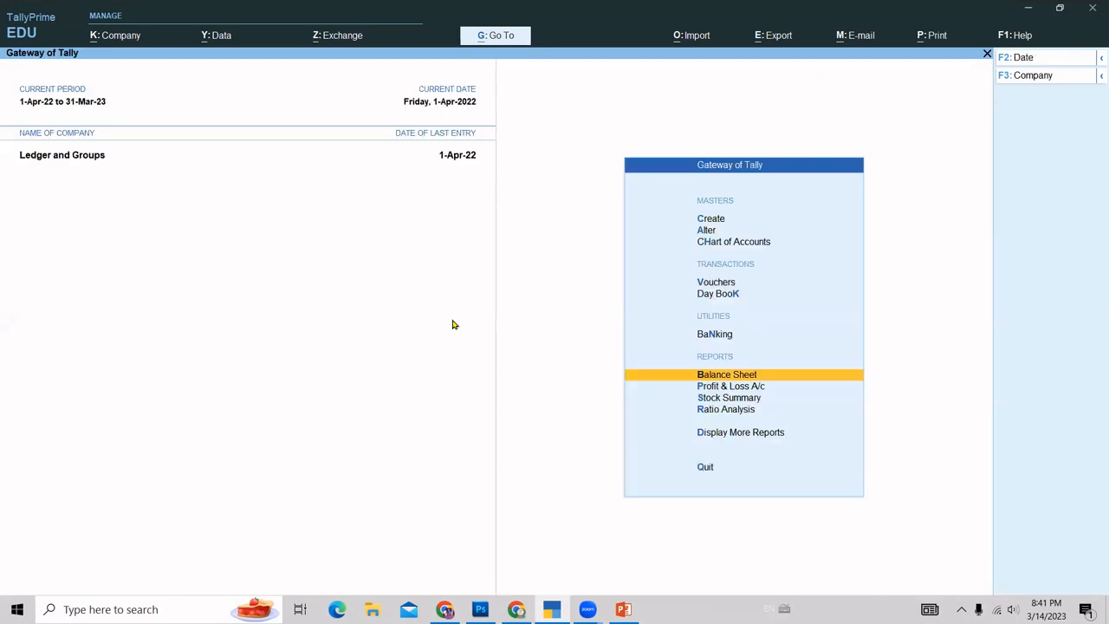
# Reopen the Balance Sheet, expand it to detailed view for another check, and close it.
pyautogui.press('Return')
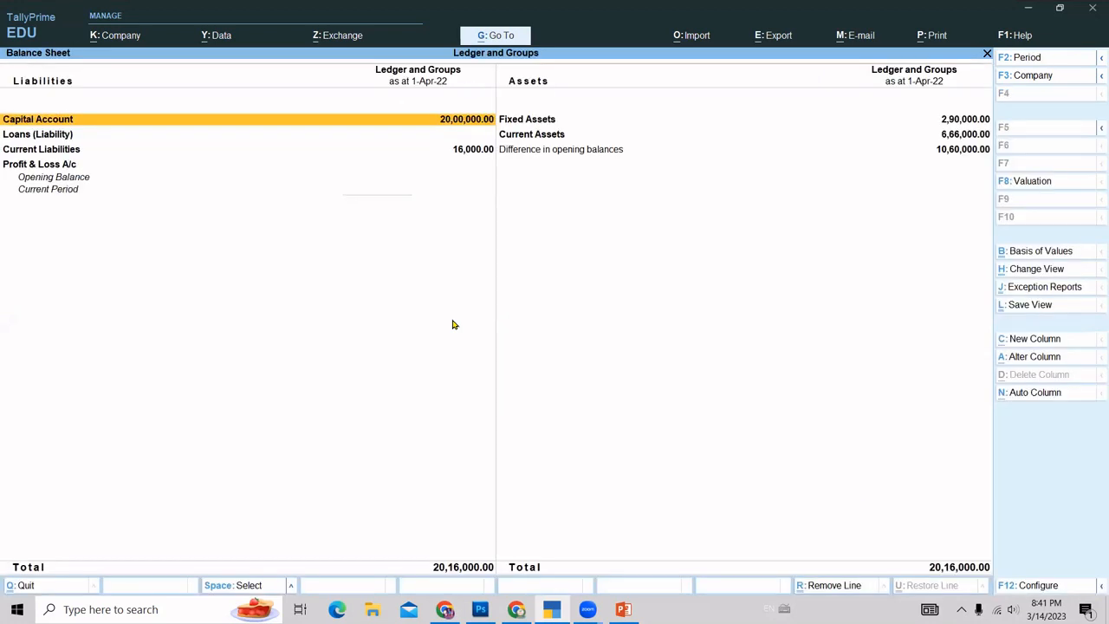
pyautogui.hotkey('alt', 'F5')
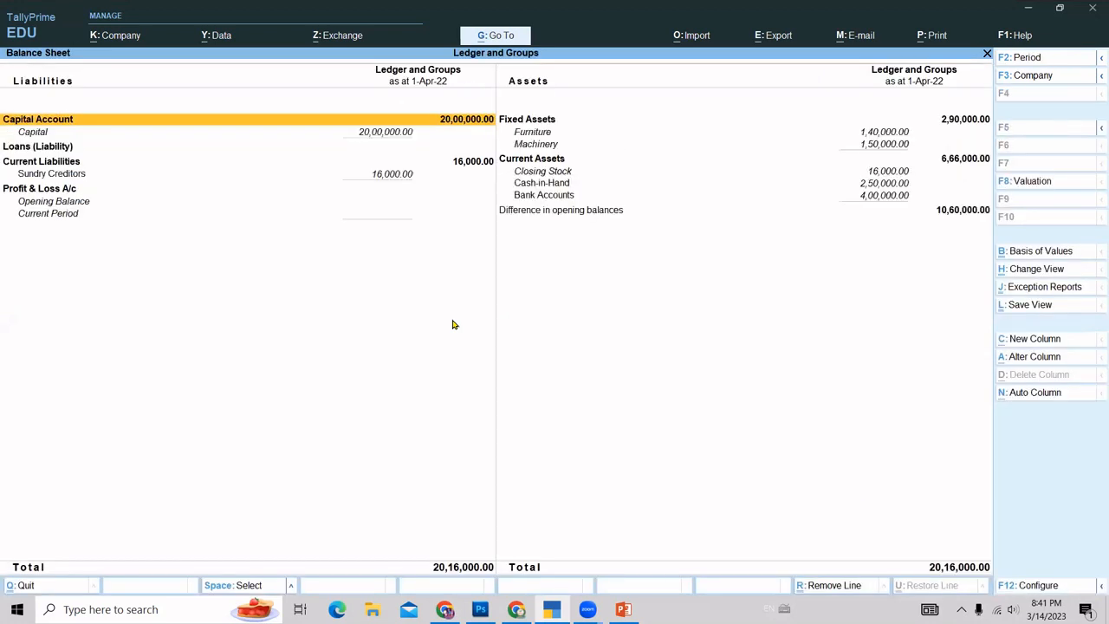
pyautogui.press('Escape')
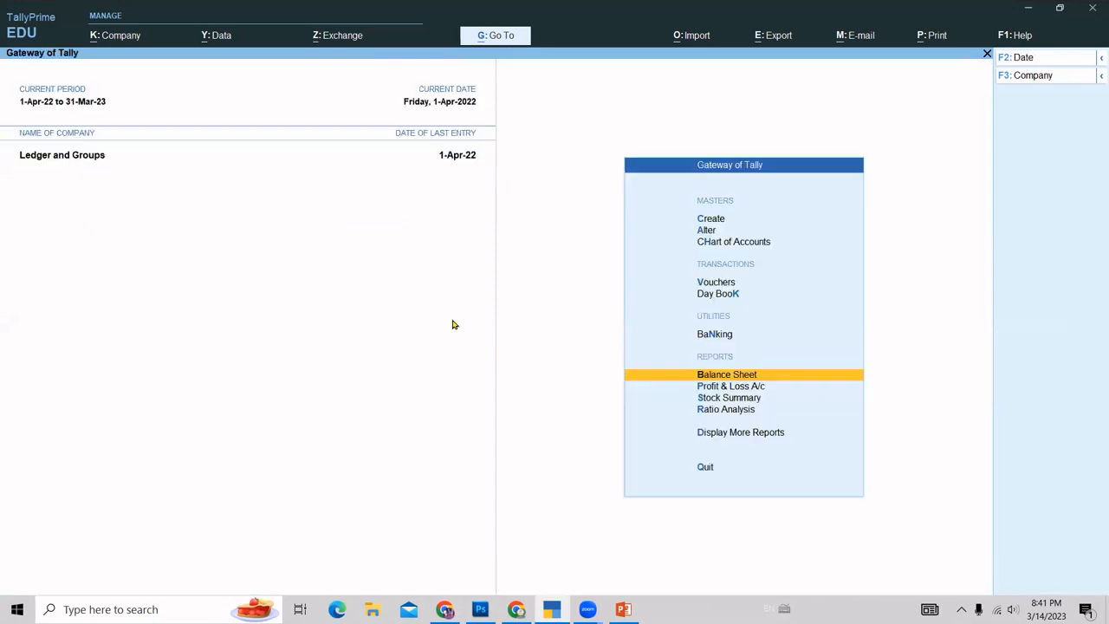
# Examine the Profit & Loss A/c in detailed view and close it.
pyautogui.press('Down')
pyautogui.press('Return')
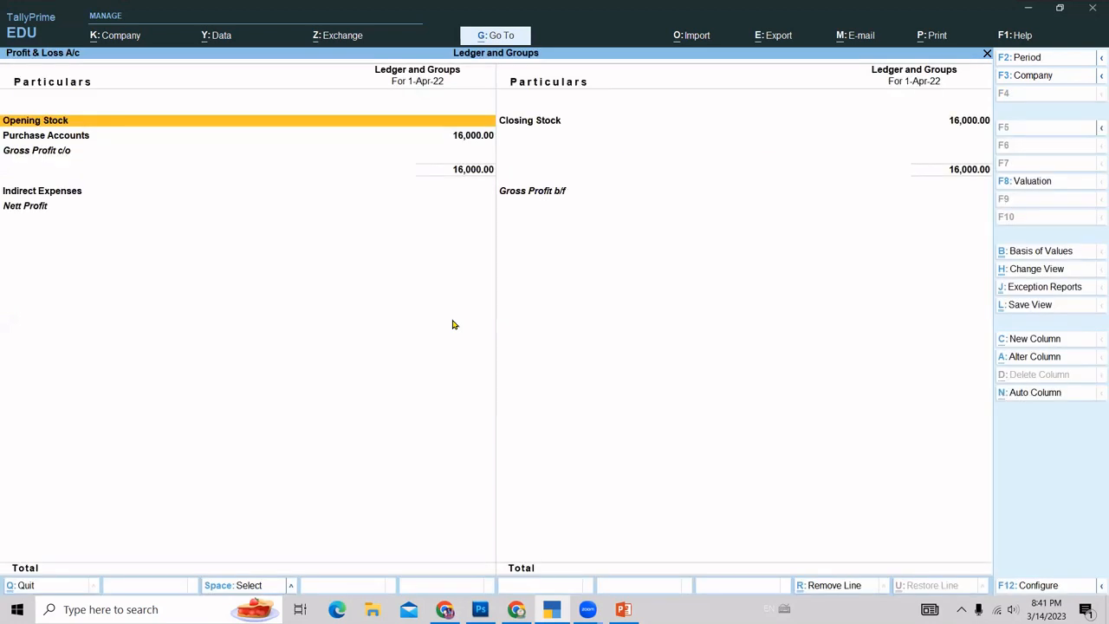
pyautogui.hotkey('alt', 'F5')
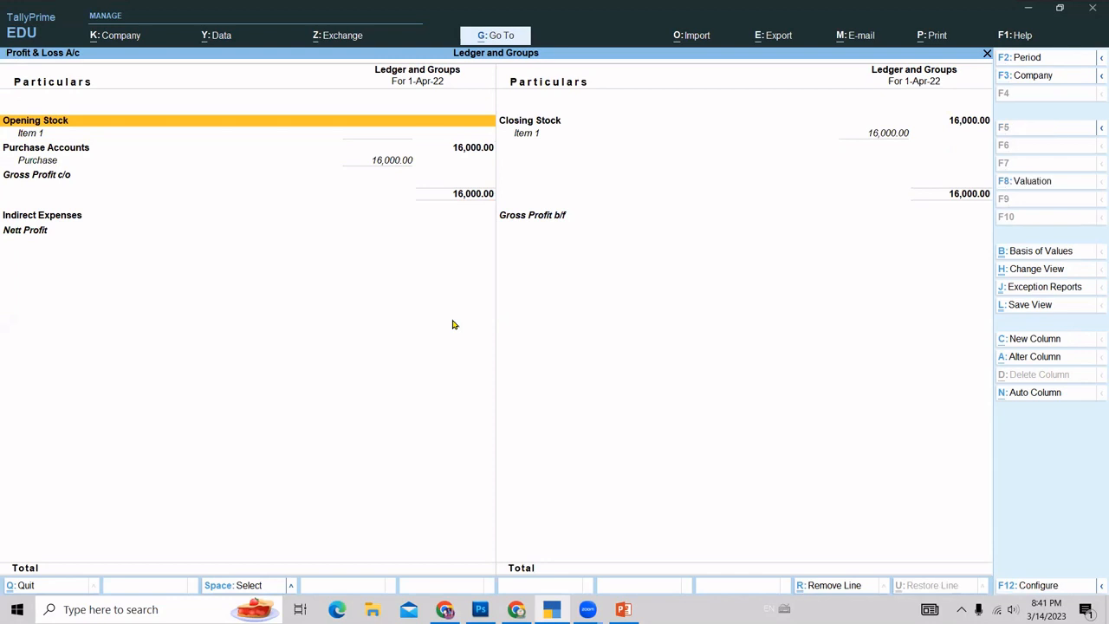
pyautogui.press('Escape')
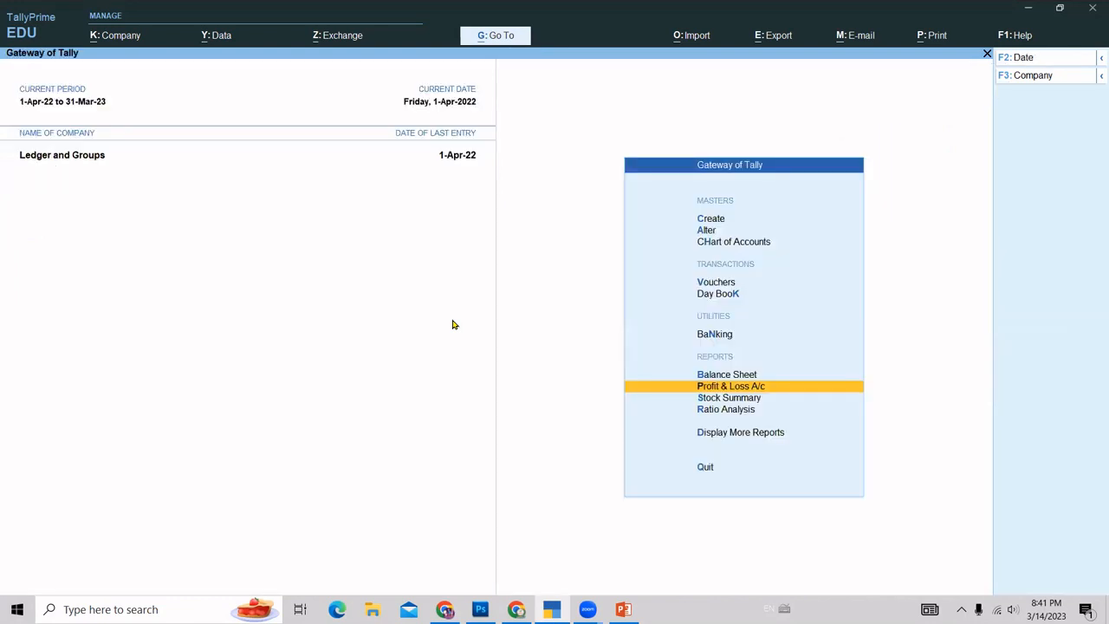
# Bring up the single Ledger Creation form to review it, and return to the Gateway of Tally without creating a ledger.
pyautogui.press('Up')
pyautogui.press('Up')
pyautogui.press('Up')
pyautogui.press('Up')
pyautogui.press('Up')
pyautogui.press('Up')
pyautogui.press('Up')
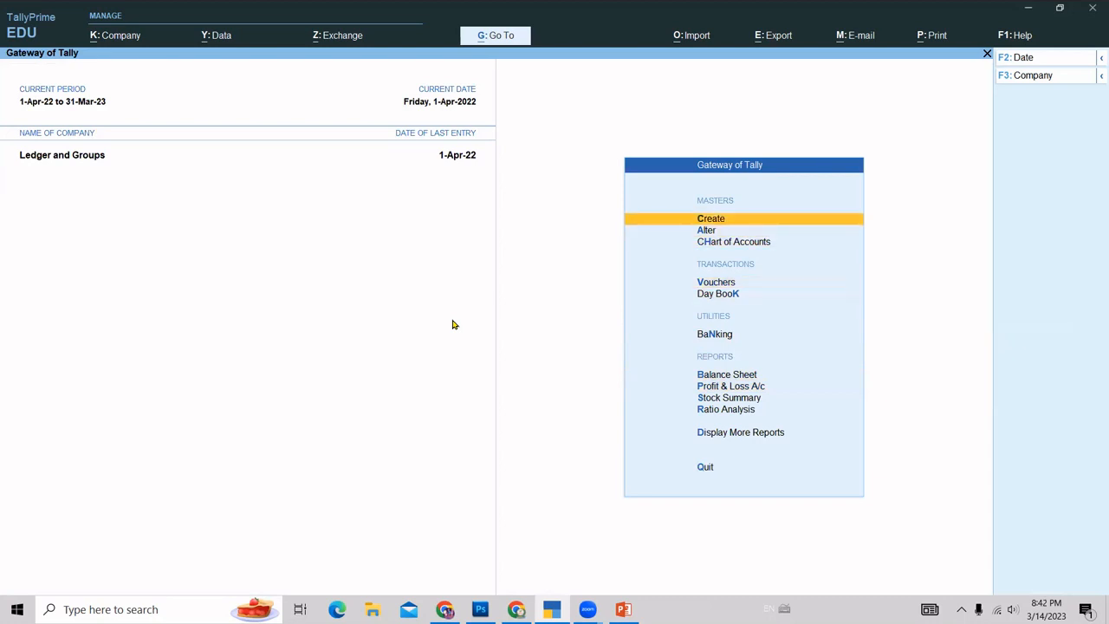
pyautogui.press('Return')
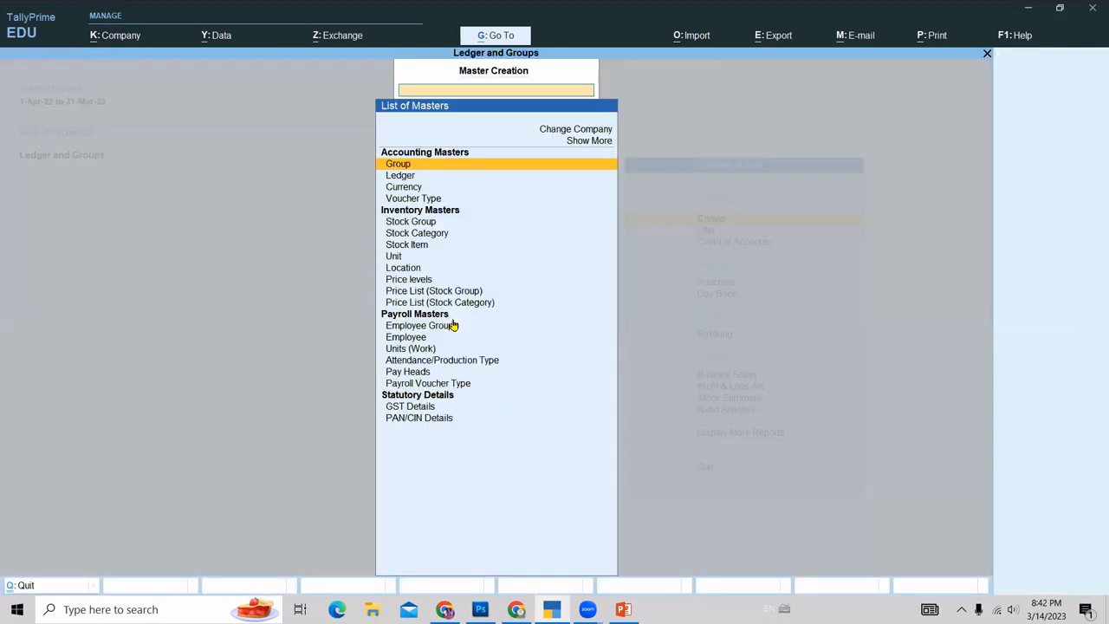
pyautogui.press('Down')
pyautogui.press('Return')
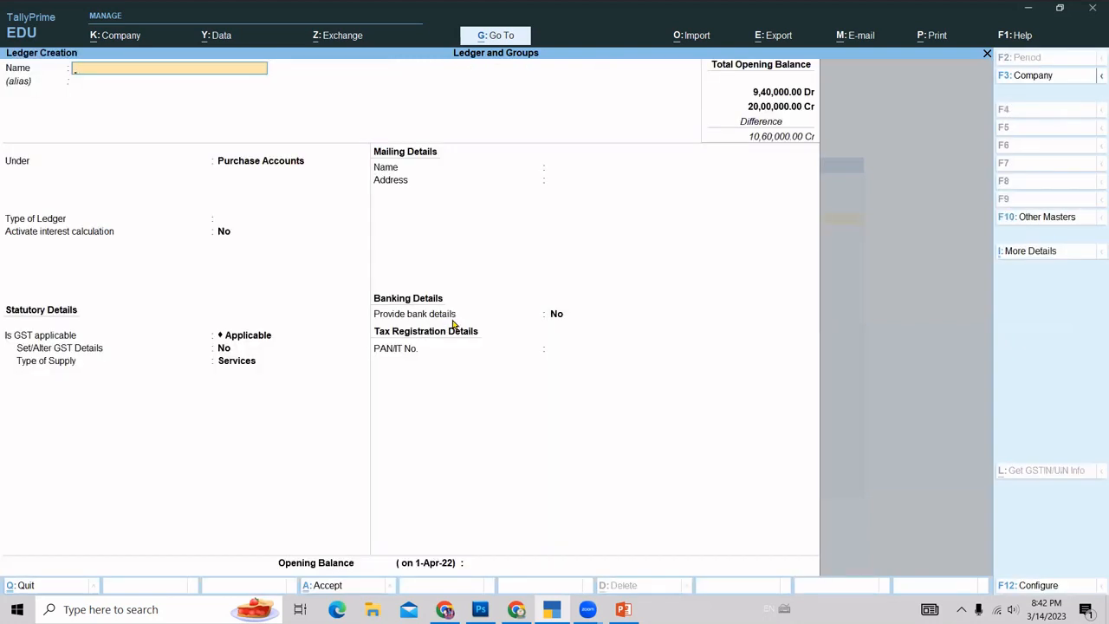
pyautogui.press('Escape')
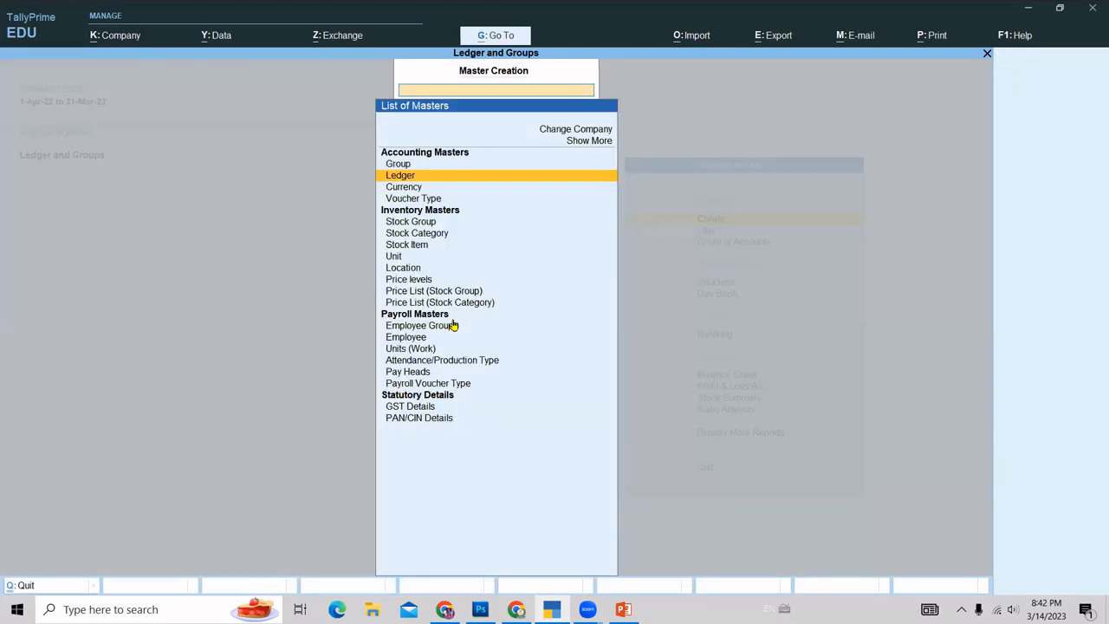
pyautogui.press('Escape')
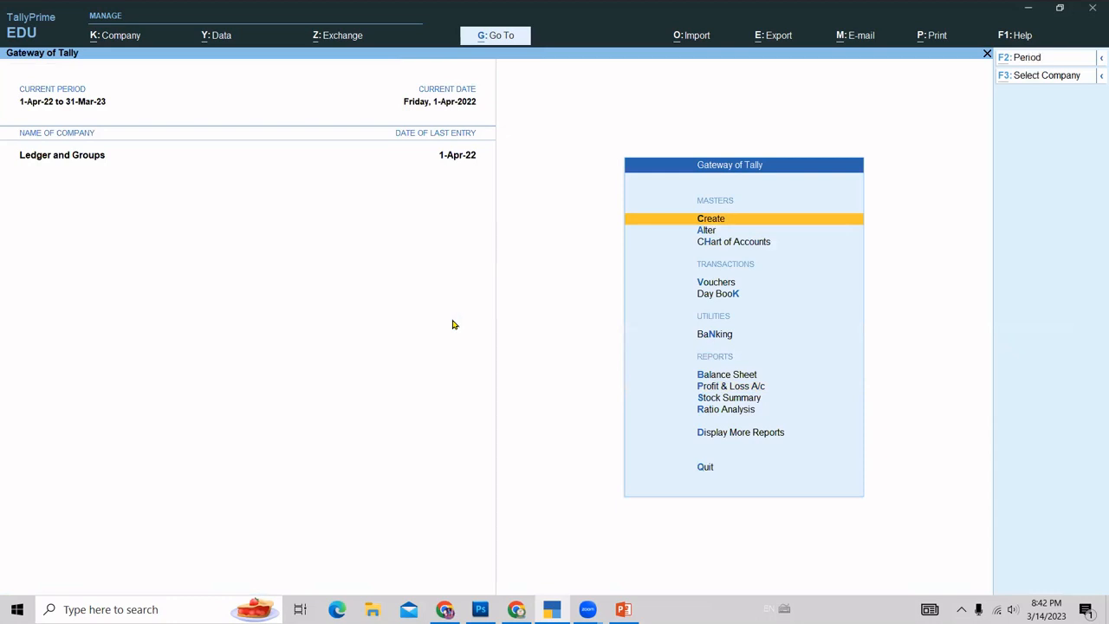
# Review the ledgers in the Chart of Accounts and the Multi Ledger Creation form, and exit without adding any ledgers.
pyautogui.hotkey('alt', 'g')
pyautogui.write('Cha')
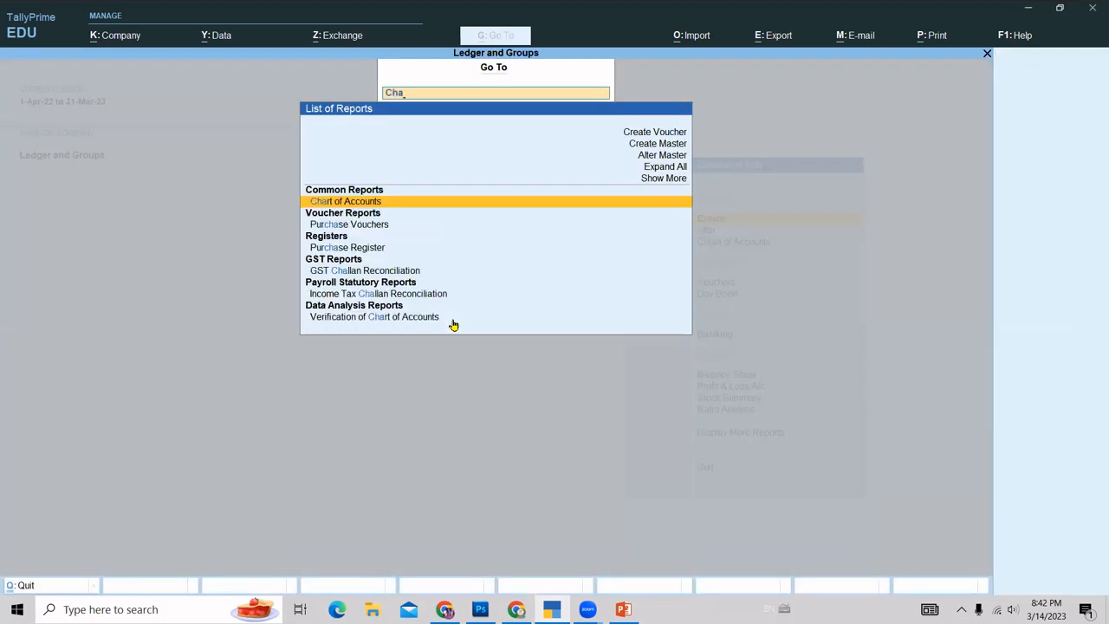
pyautogui.press('Return')
pyautogui.press('Return')
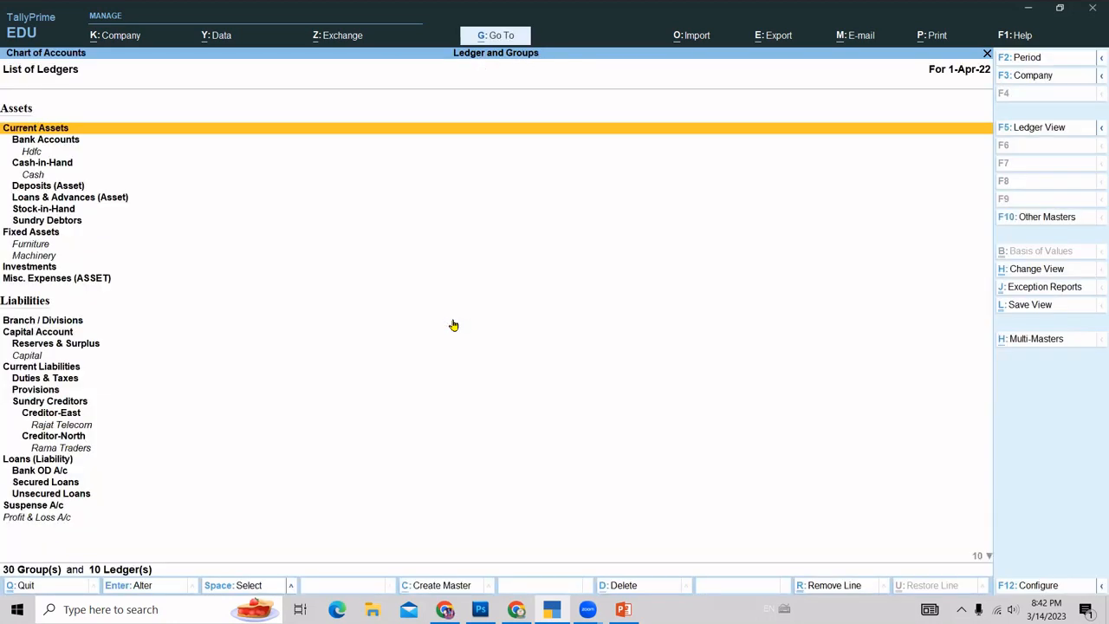
pyautogui.click(1022, 344)
pyautogui.press('Return')
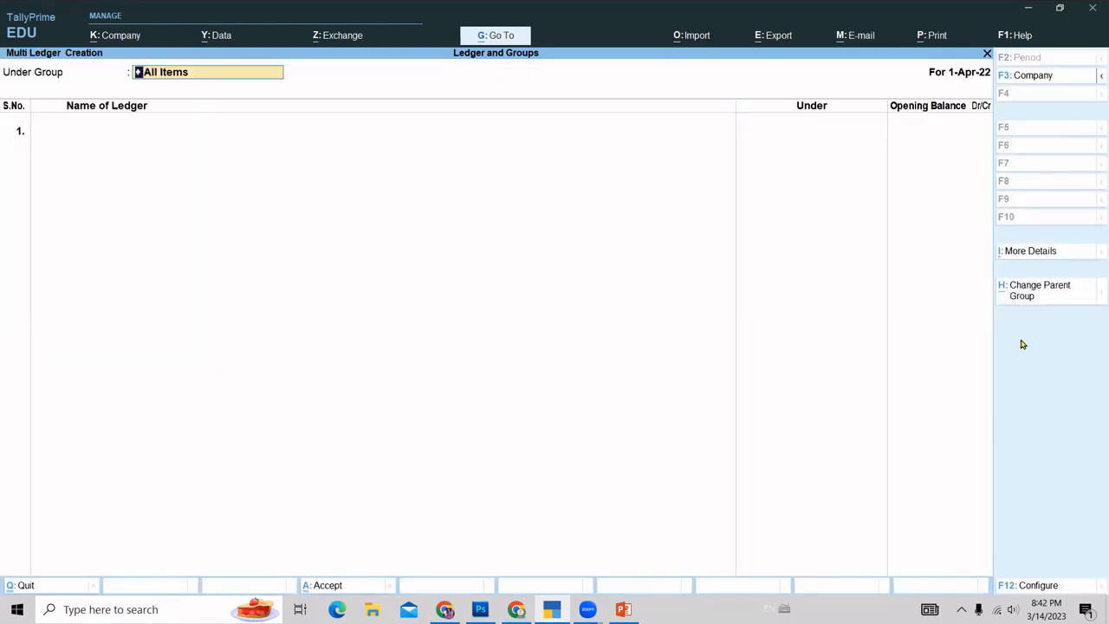
pyautogui.press('Escape')
pyautogui.press('Return')
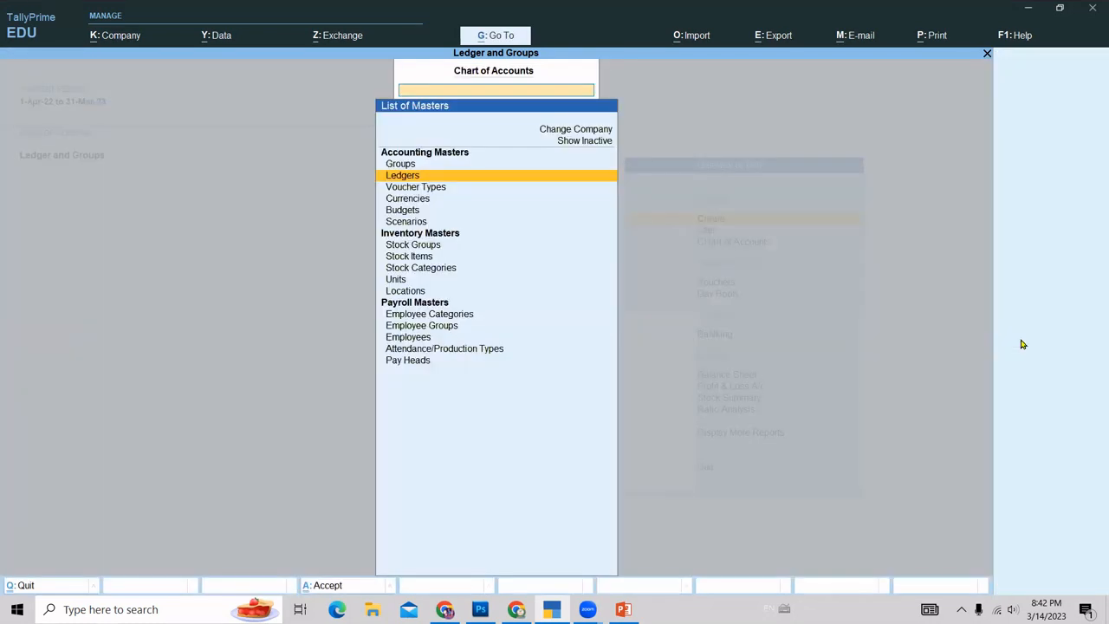
pyautogui.press('Escape')
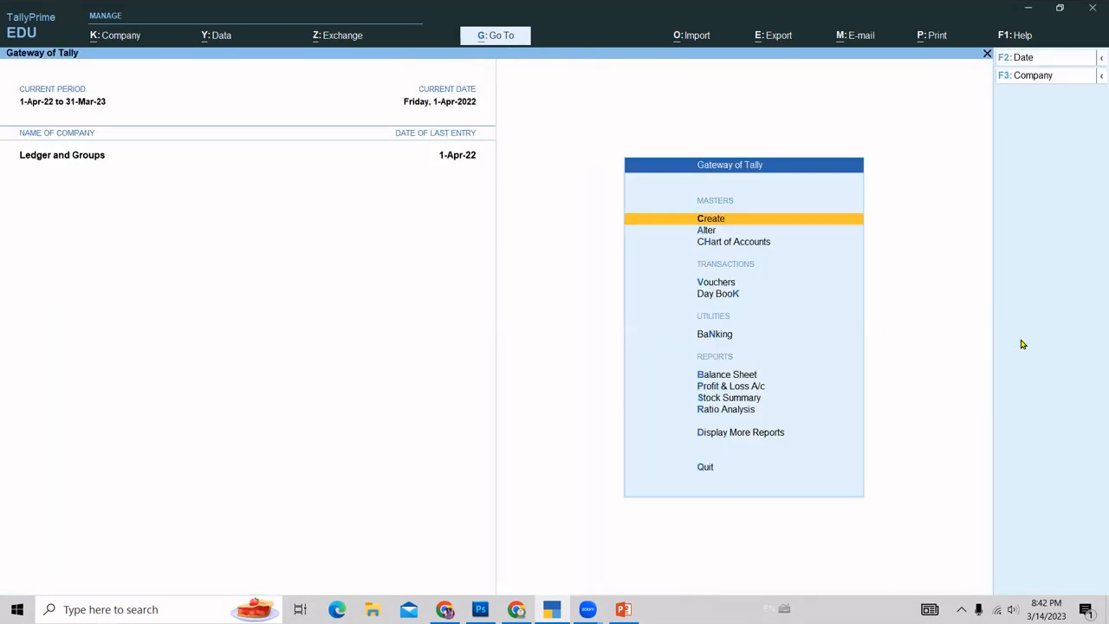
# Review the list of groups available for alteration and return to the Gateway of Tally without altering any.
pyautogui.press('Down')
pyautogui.press('Return')
pyautogui.press('Down')
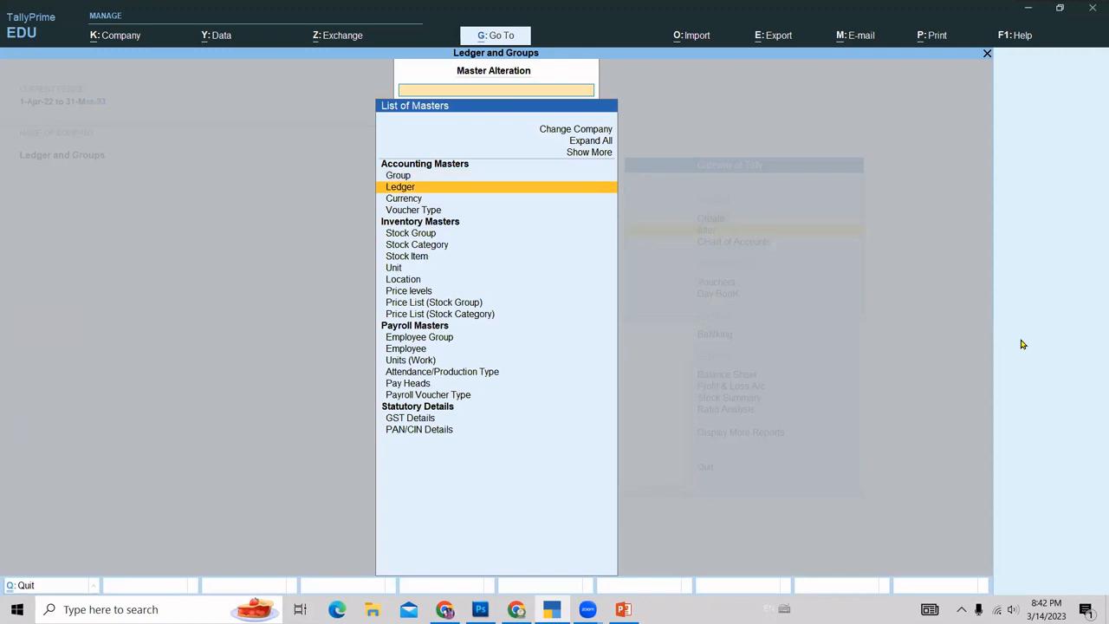
pyautogui.press('Up')
pyautogui.press('Down')
pyautogui.press('Up')
pyautogui.press('Return')
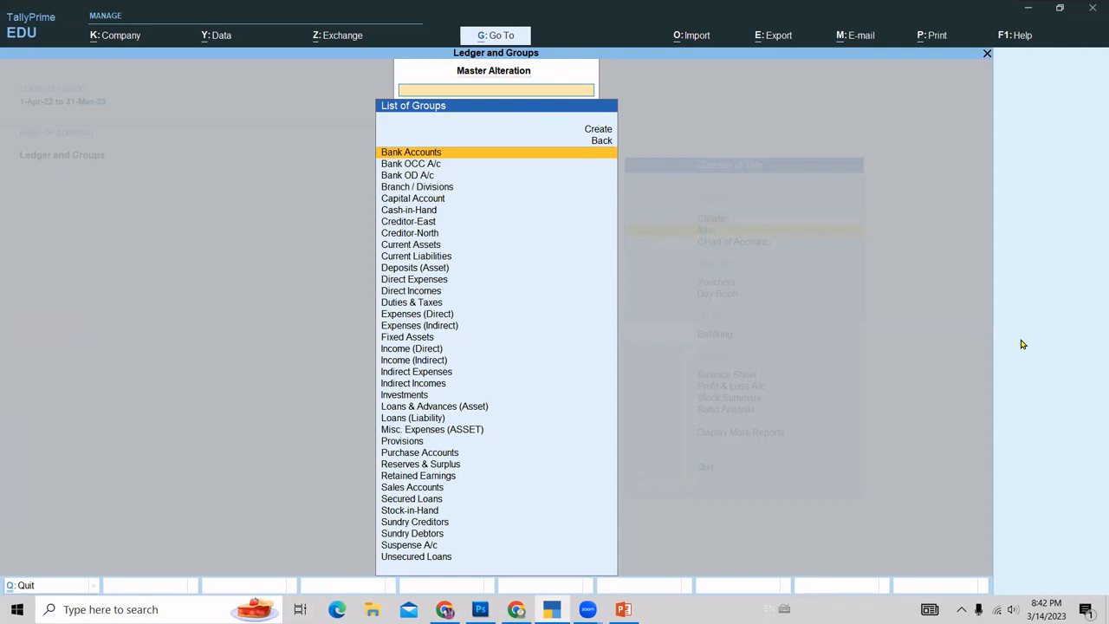
pyautogui.press('Escape')
pyautogui.press('Escape')
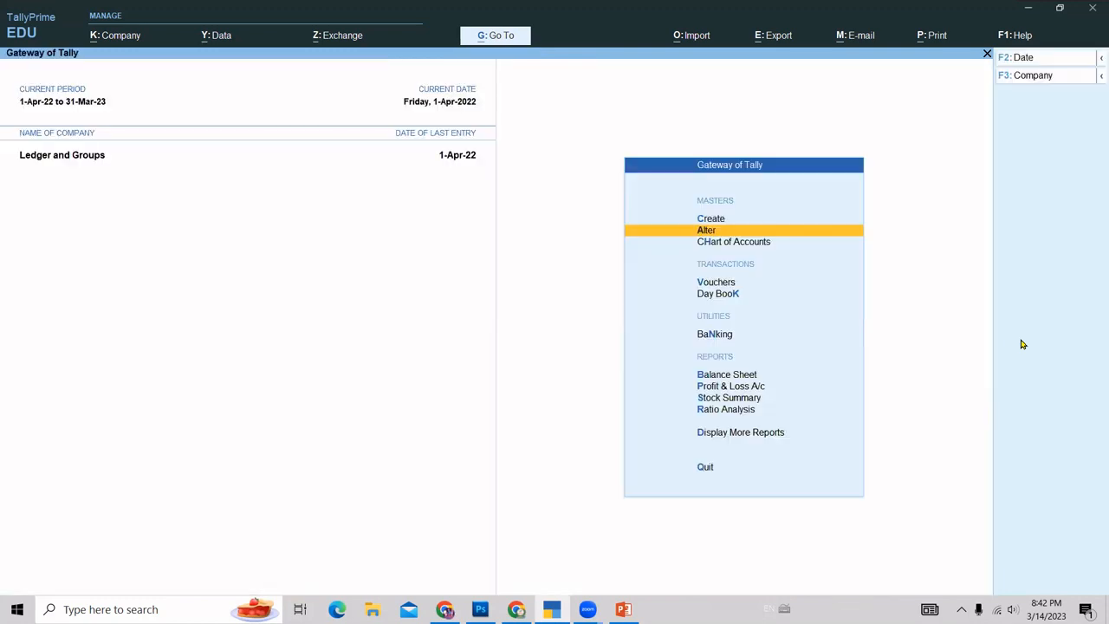
pyautogui.click(538, 38)
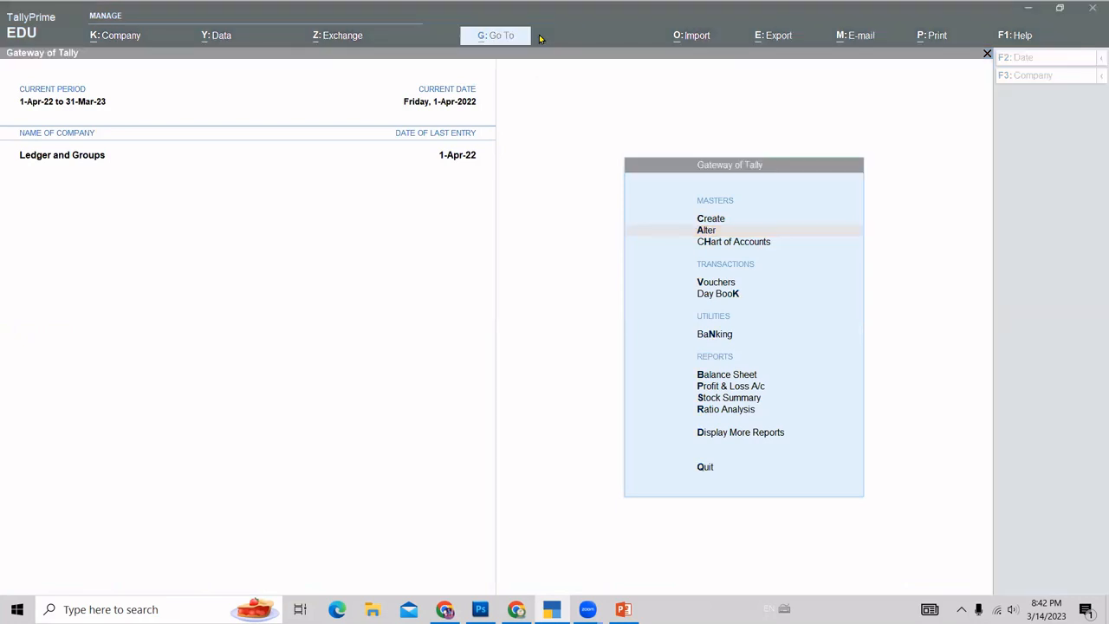